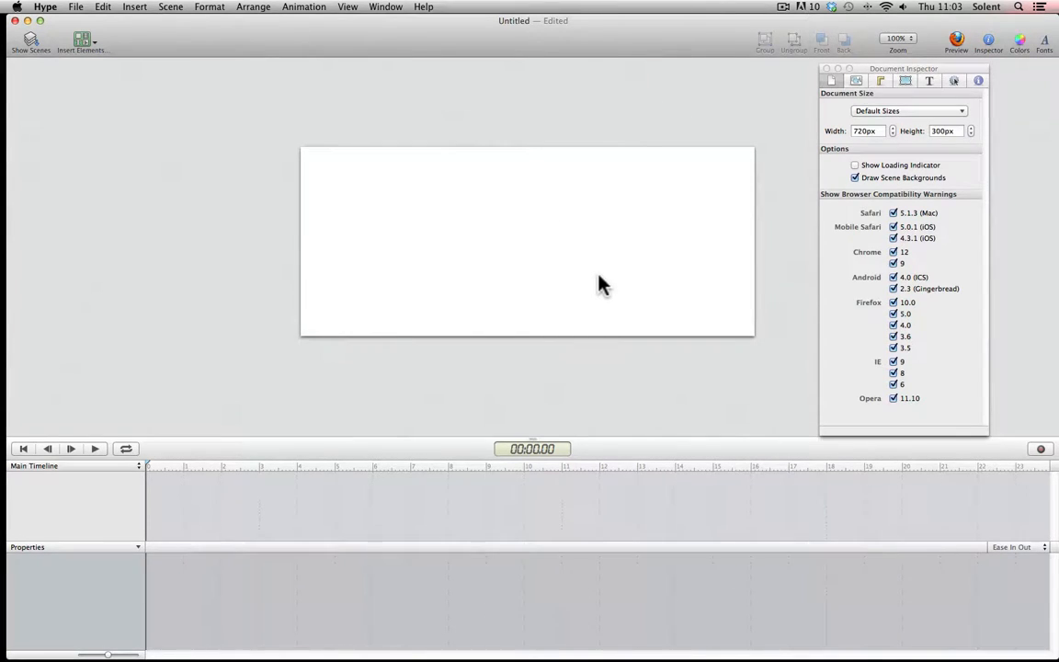
Show the rulers and place a horizontal guide about 30 px down and a vertical guide about 45 px across the scene.
left_click(348, 6)
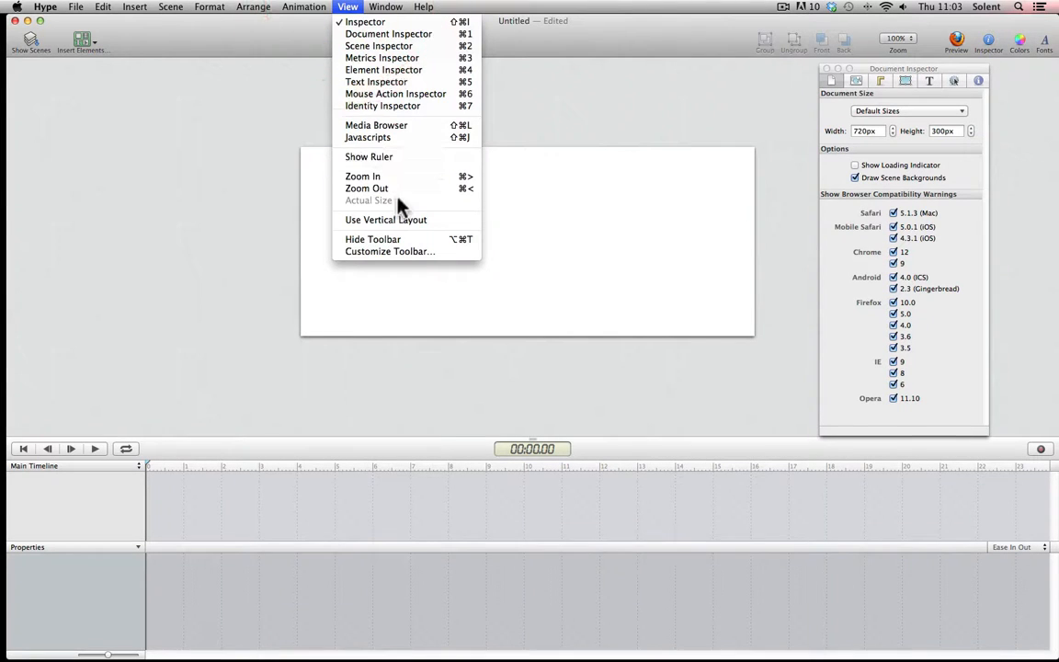
left_click(395, 158)
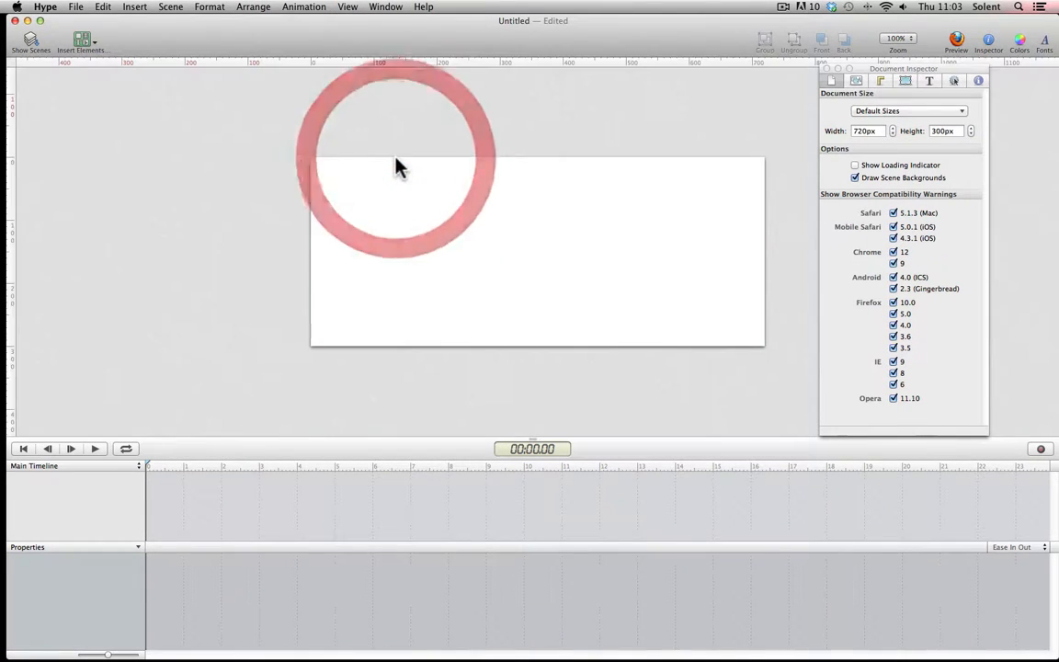
left_click_drag(402, 64, 400, 176)
left_click_drag(11, 238, 337, 241)
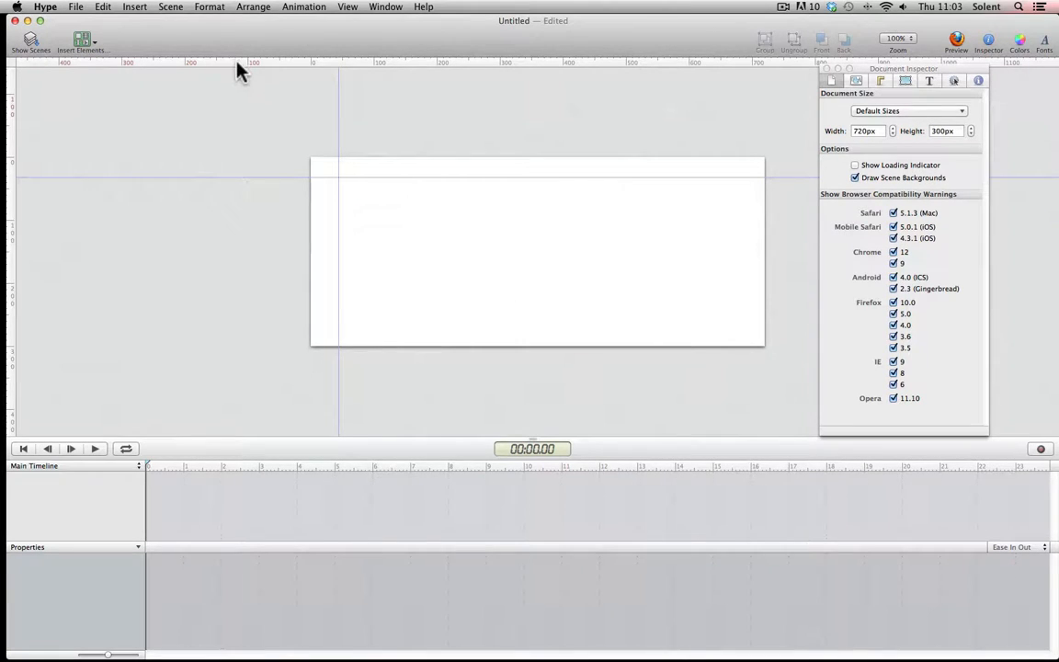
Insert a plain Button element into the scene.
left_click(136, 7)
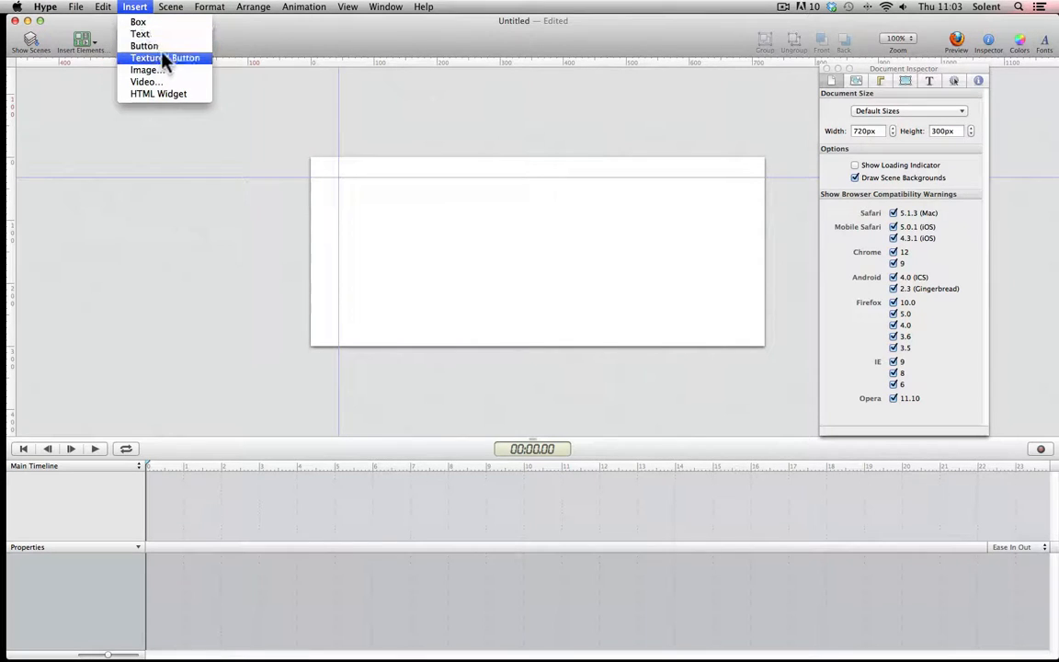
left_click(102, 26)
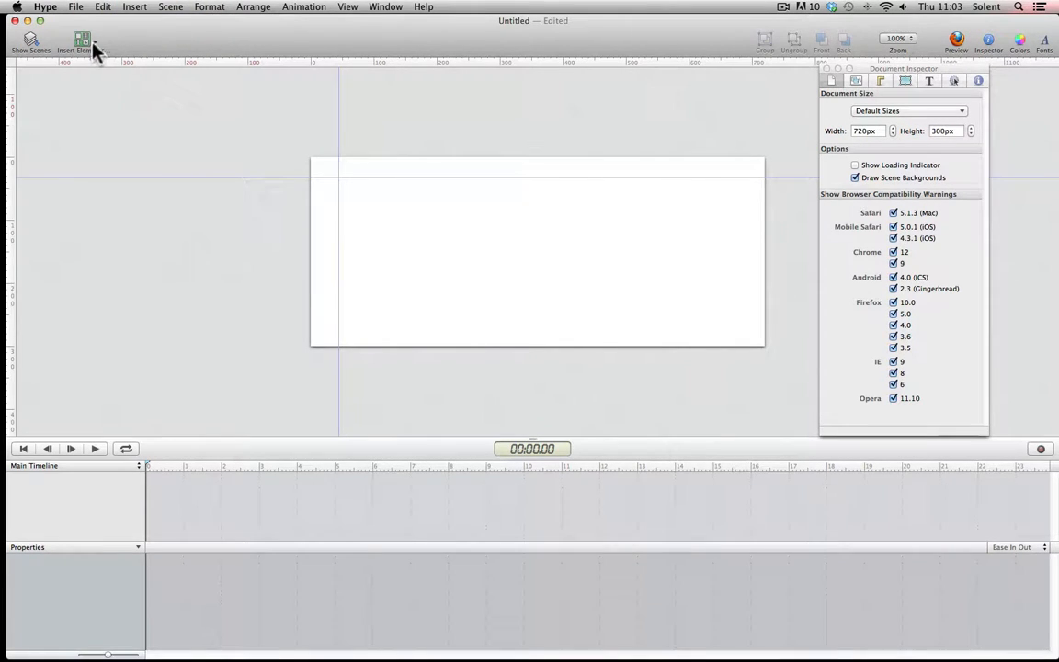
left_click(94, 42)
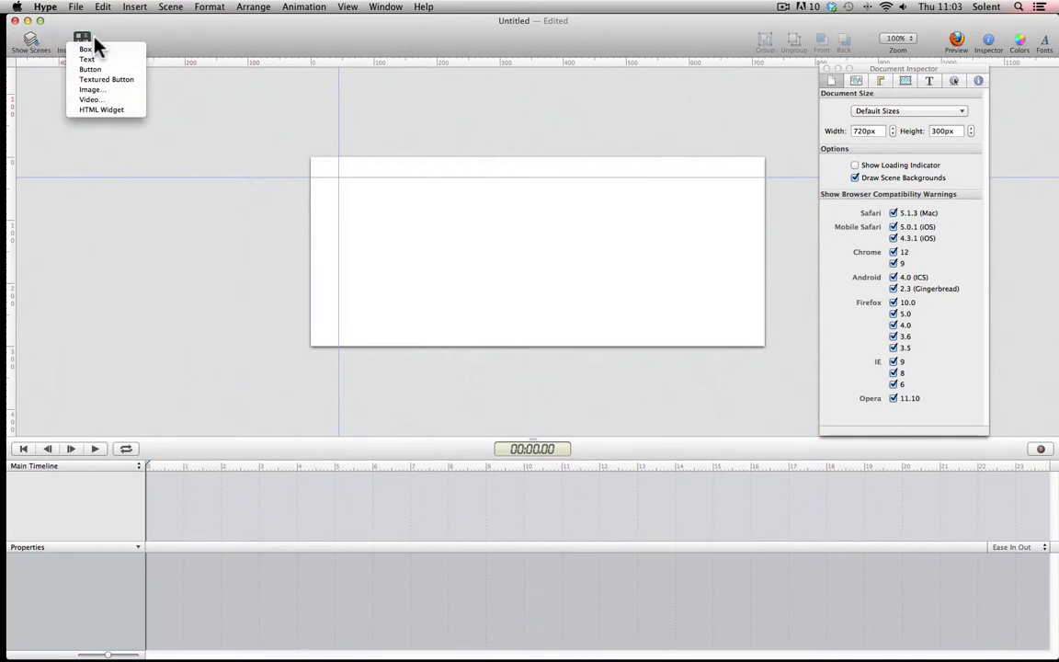
left_click(101, 70)
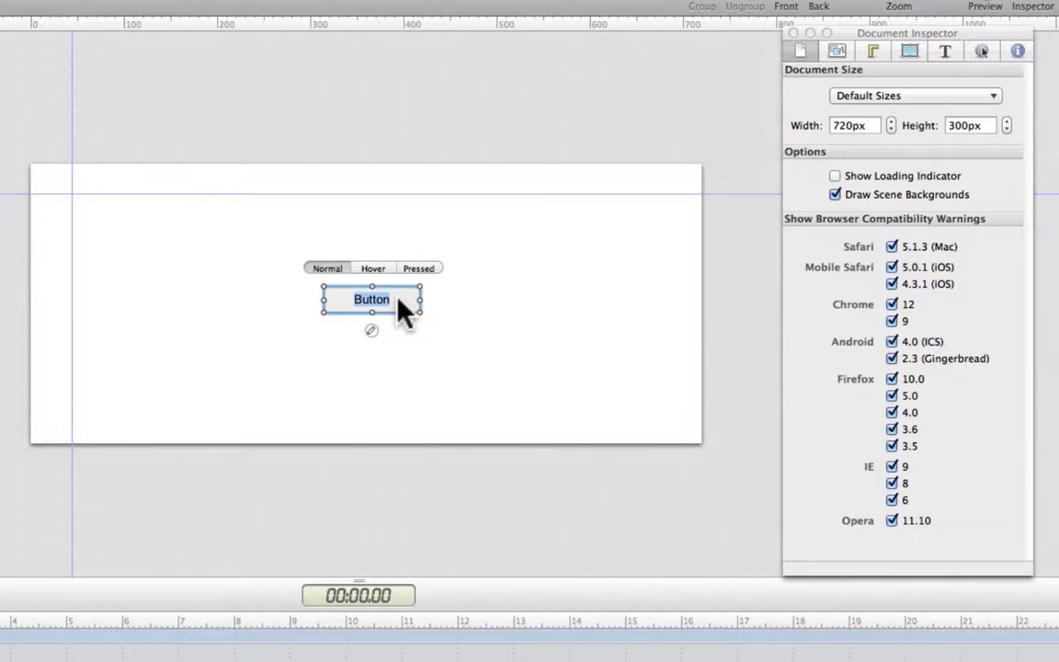
Move the button so its upper-left corner snaps to the intersection of the two guides.
left_click(398, 296)
left_click(357, 267)
left_click(489, 273)
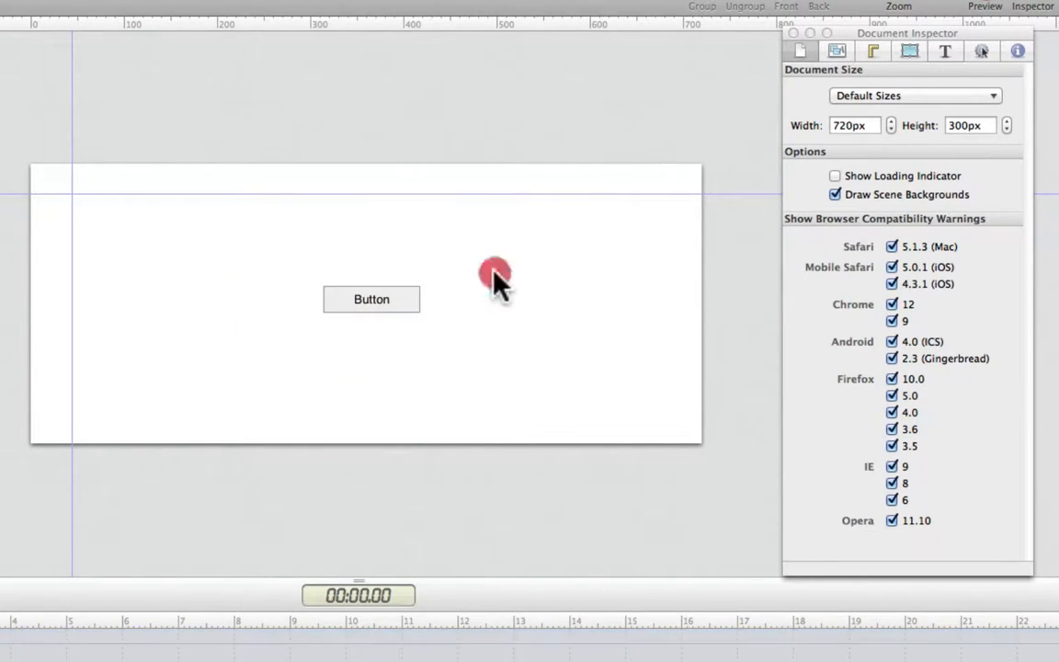
left_click(389, 294)
left_click_drag(389, 278, 260, 240)
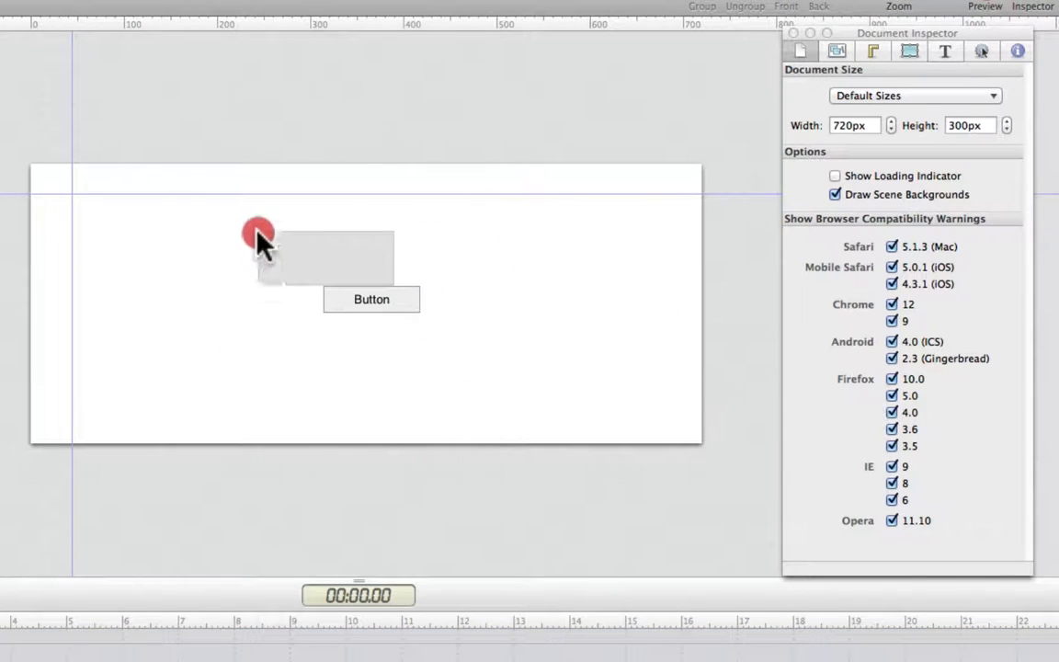
left_click(522, 296)
left_click(405, 301)
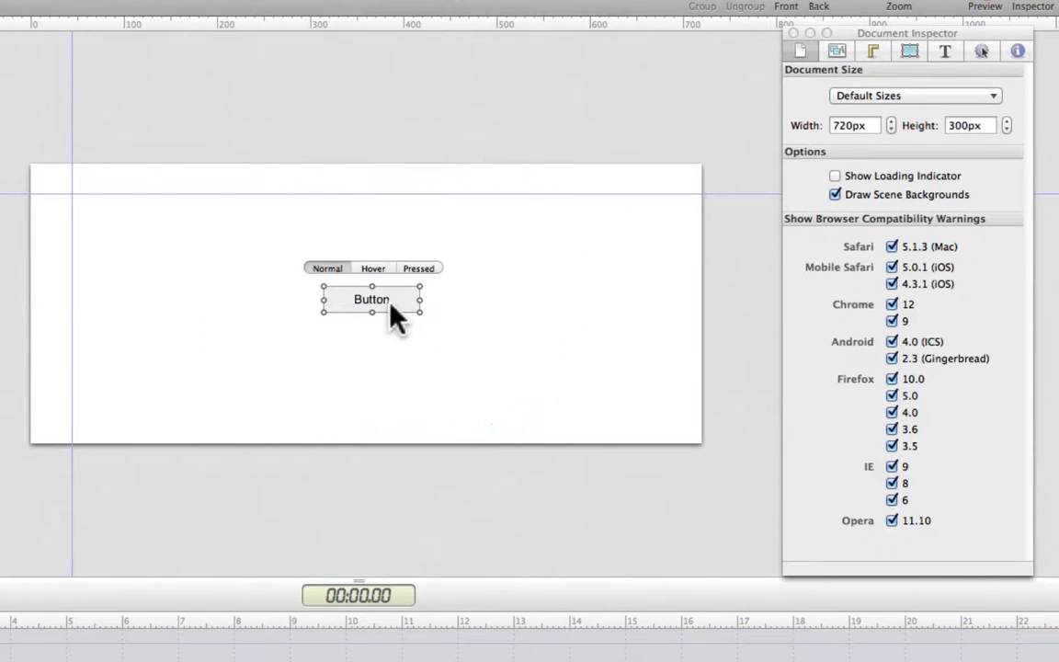
left_click_drag(389, 306, 144, 220)
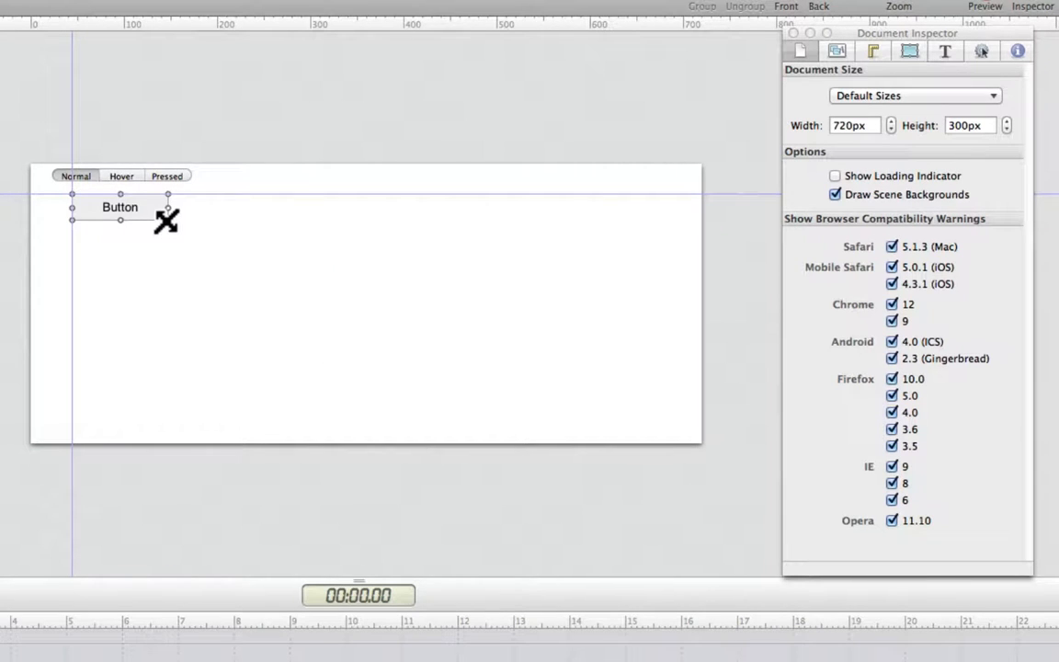
Enlarge the button to about 270 by 92 px and add guides along its right and lower edges.
left_click(168, 220)
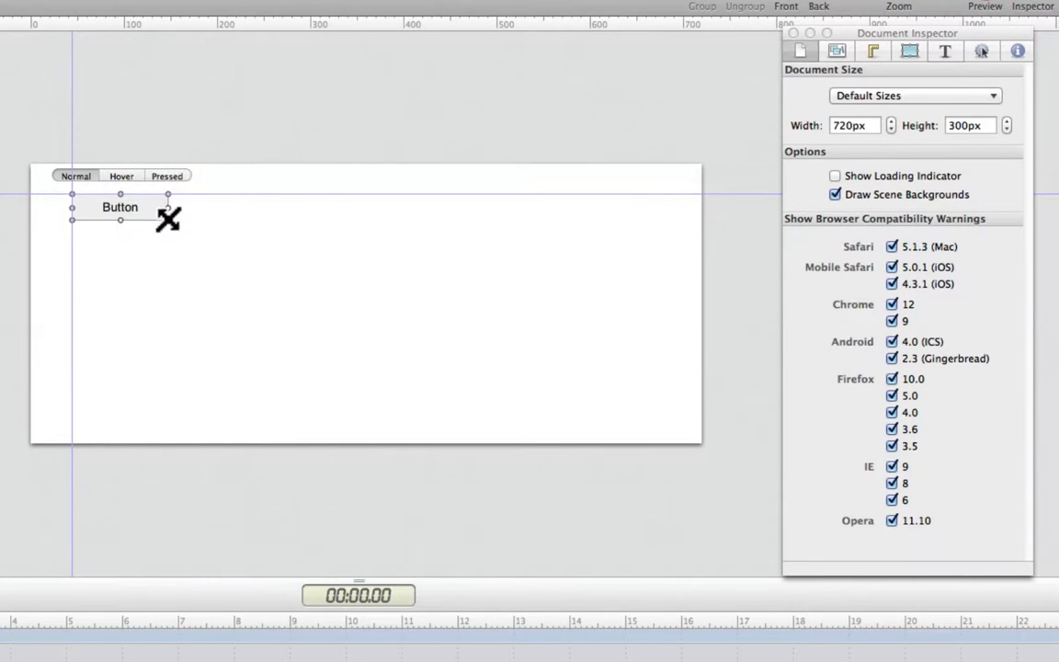
left_click_drag(167, 220, 327, 280)
left_click_drag(2, 303, 328, 301)
left_click_drag(336, 20, 360, 280)
left_click_drag(326, 152, 323, 151)
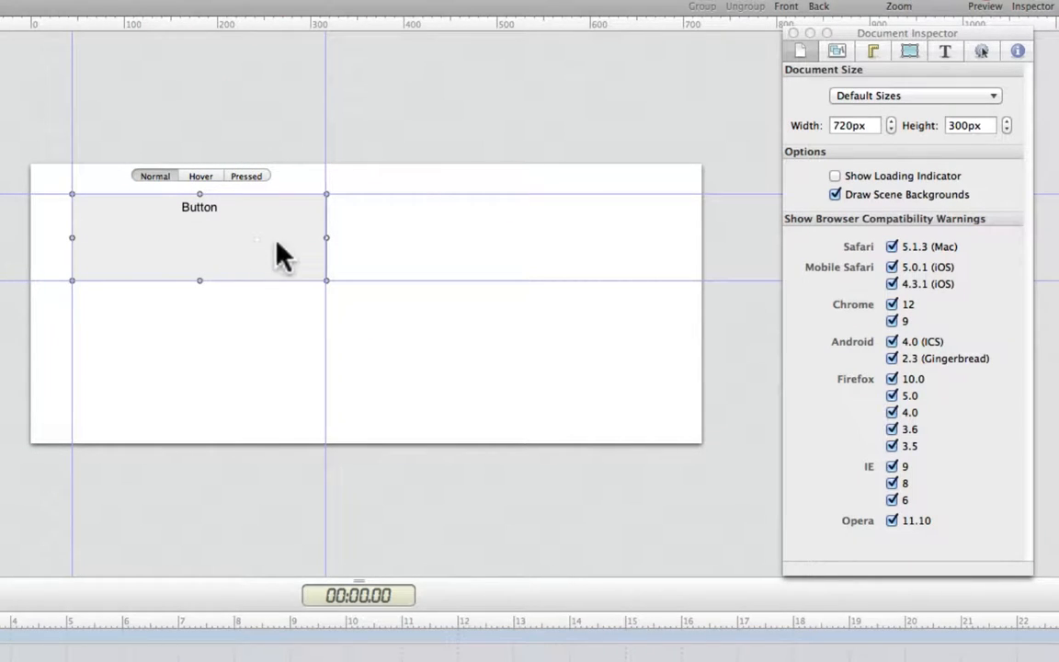
Set the button's background fill colour to black, 000000, from the Web Safe Colors palette.
left_click(242, 247)
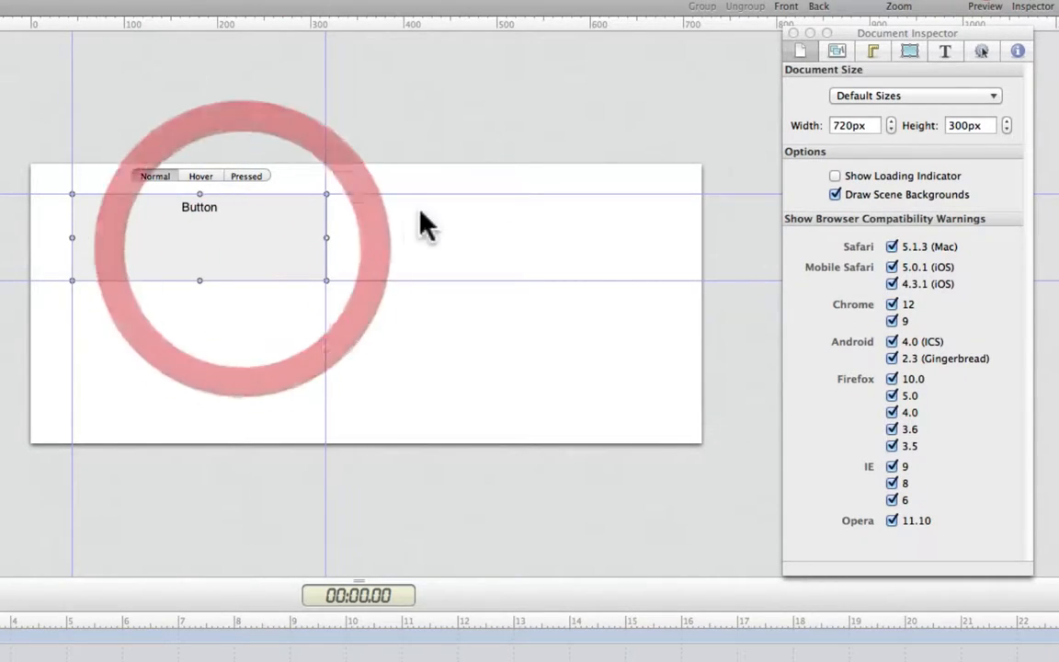
left_click(910, 49)
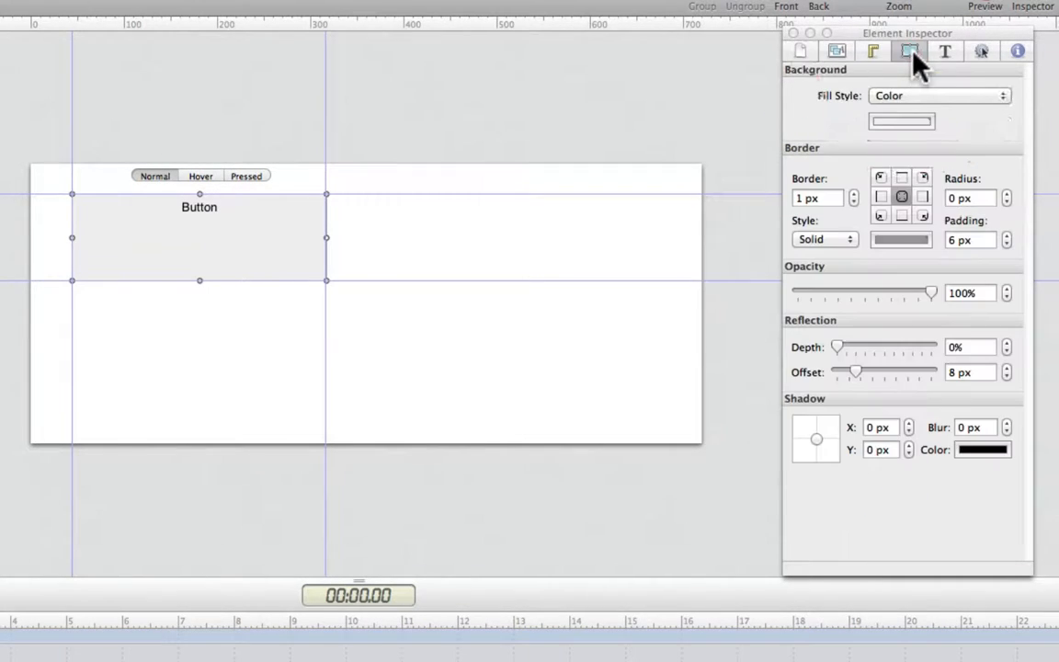
left_click(917, 122)
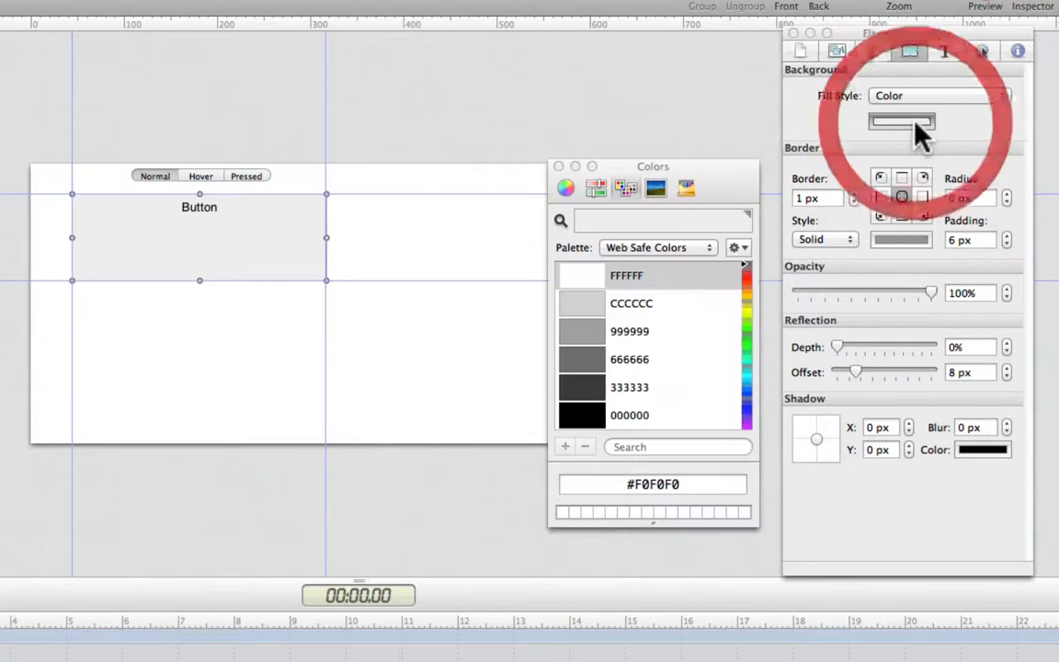
left_click(625, 392)
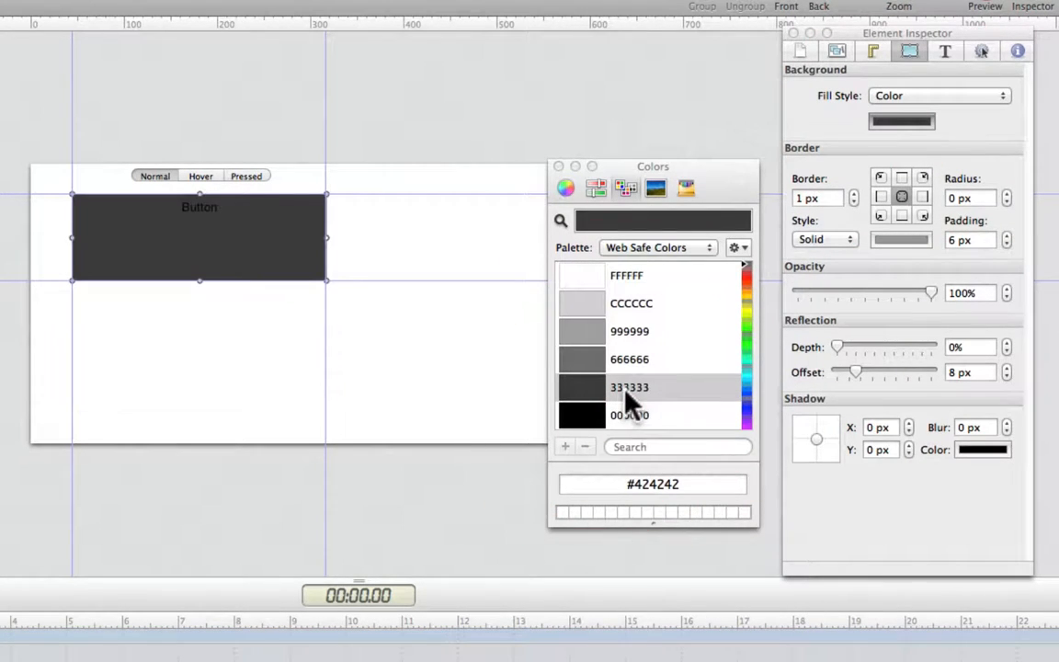
left_click(628, 416)
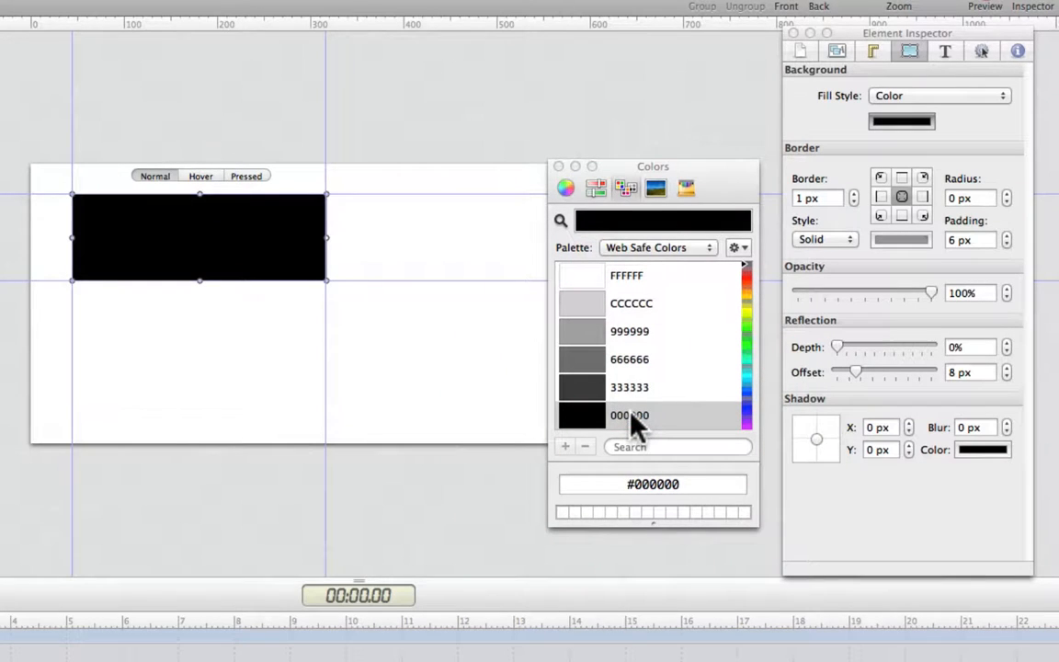
Look through the colour picker's modes, including crayons, wheel, sliders, image spectrum and the Web Safe Colors palette.
left_click(651, 191)
left_click(687, 189)
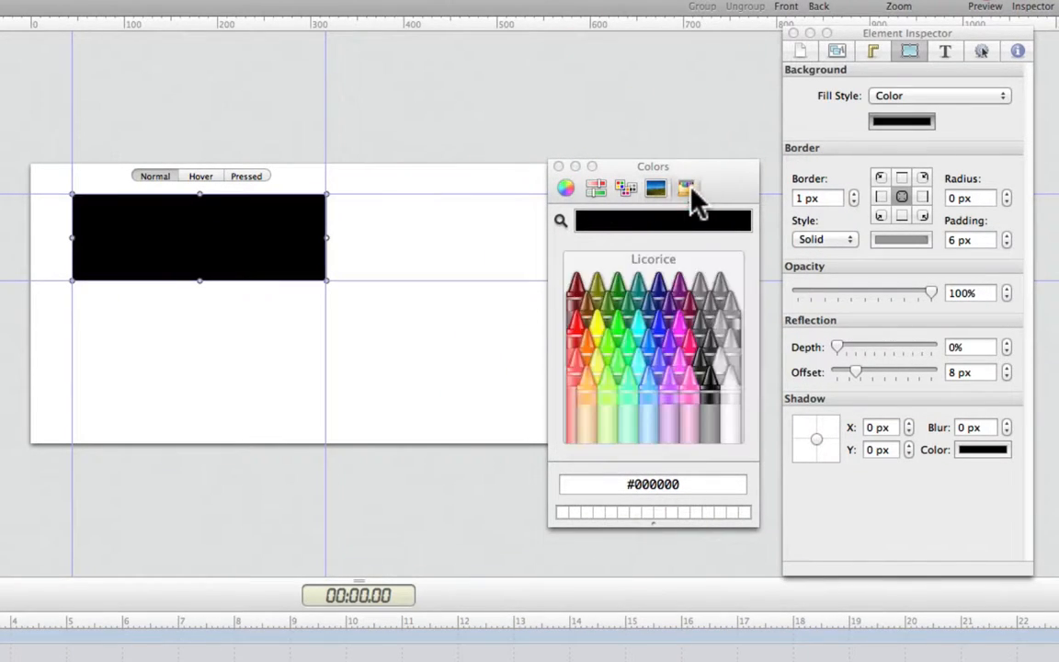
left_click(597, 189)
left_click(567, 191)
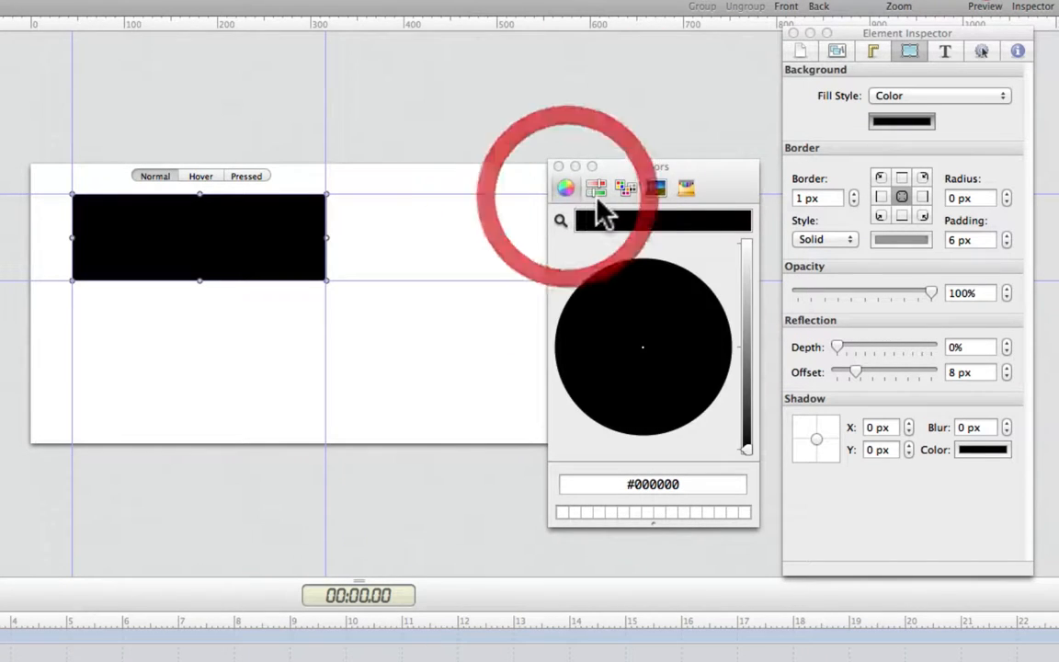
left_click(597, 193)
left_click(626, 188)
left_click(655, 195)
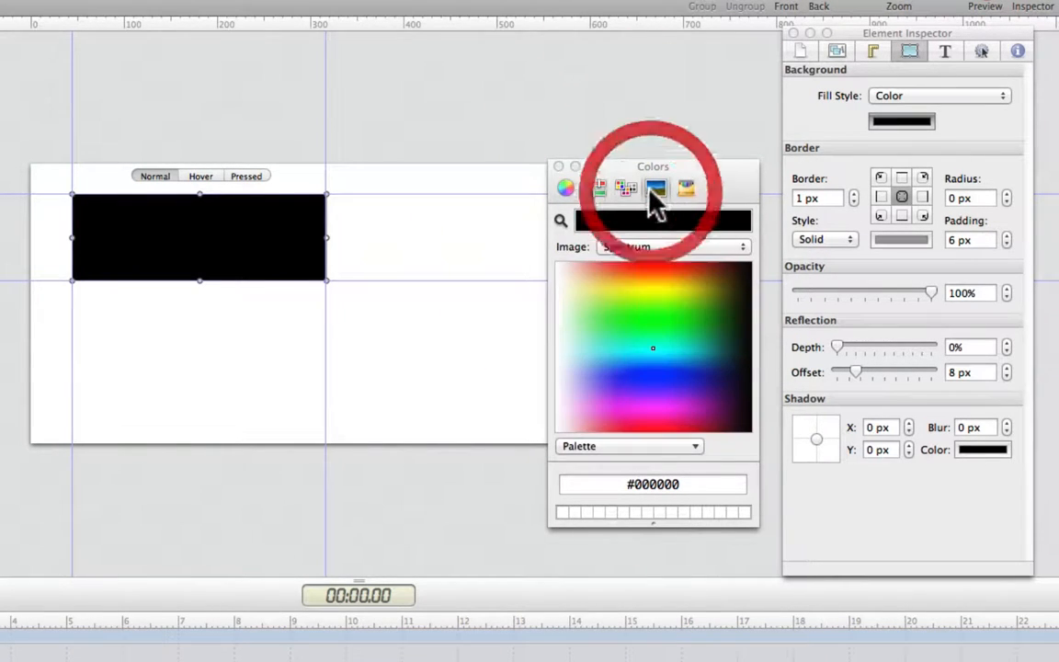
left_click(626, 191)
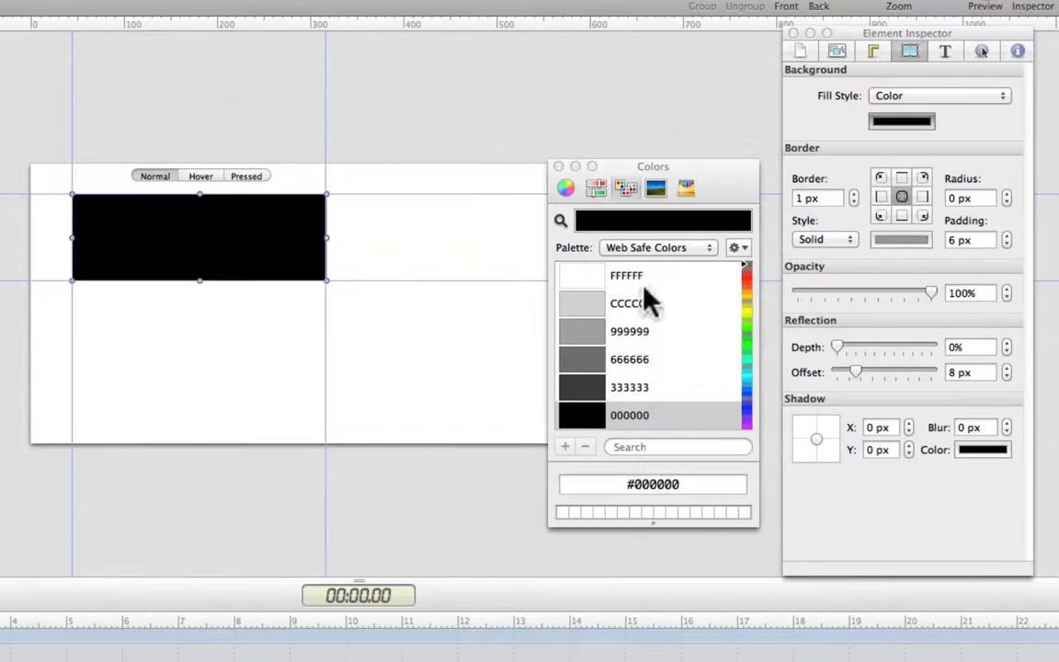
left_click(746, 292)
left_click(743, 257)
Set the button's label text to 39 px in white, FFFFFF.
left_click(946, 53)
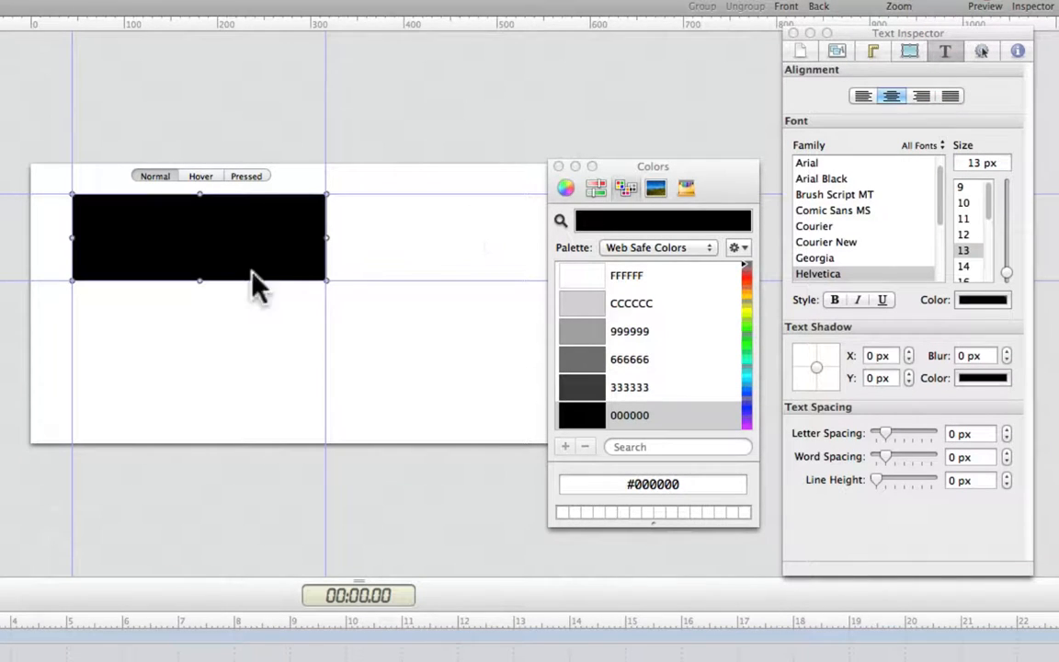
double_click(217, 218)
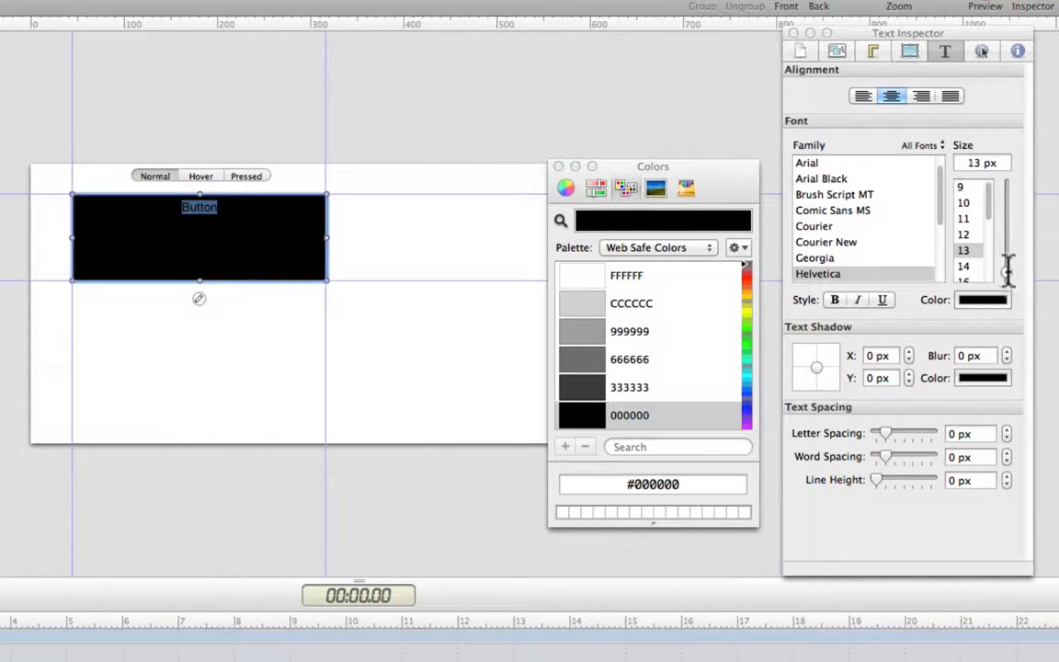
left_click_drag(1007, 272, 1008, 245)
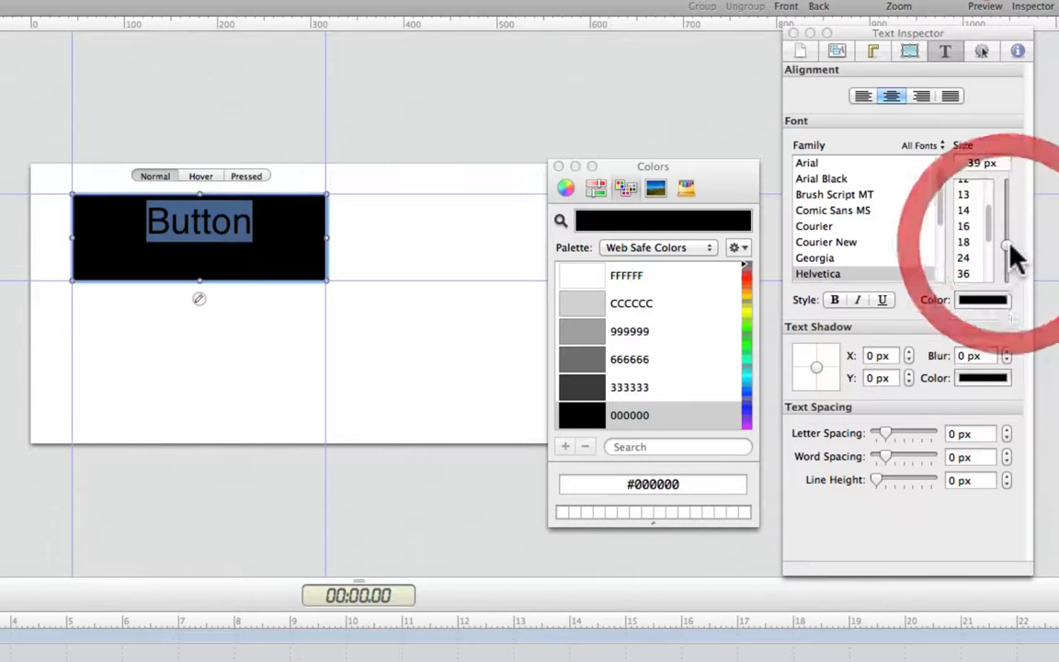
left_click(979, 304)
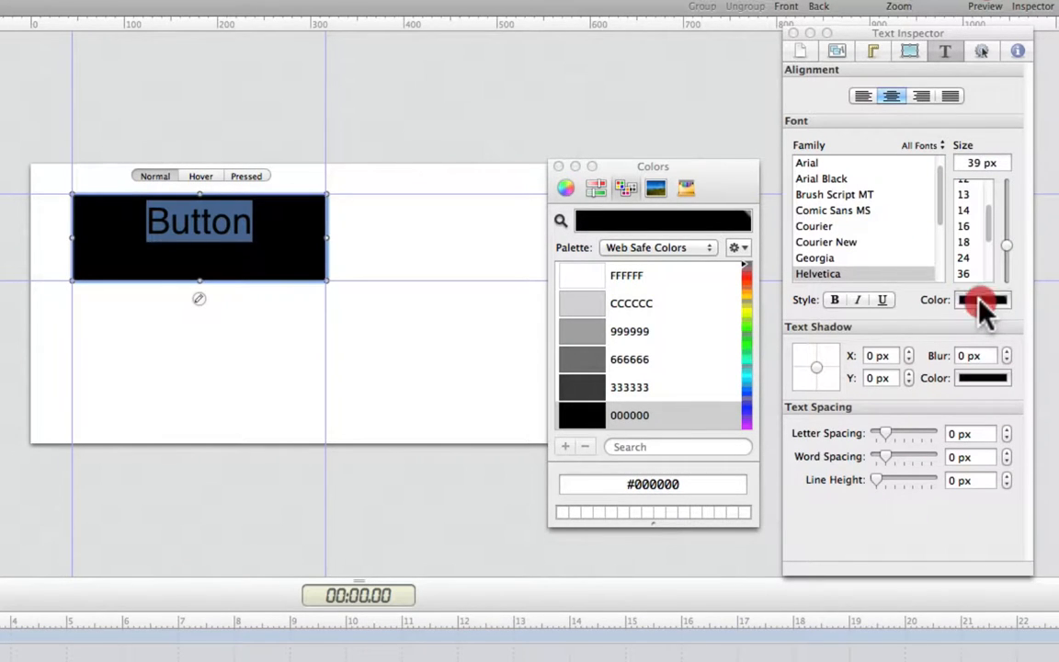
left_click(573, 280)
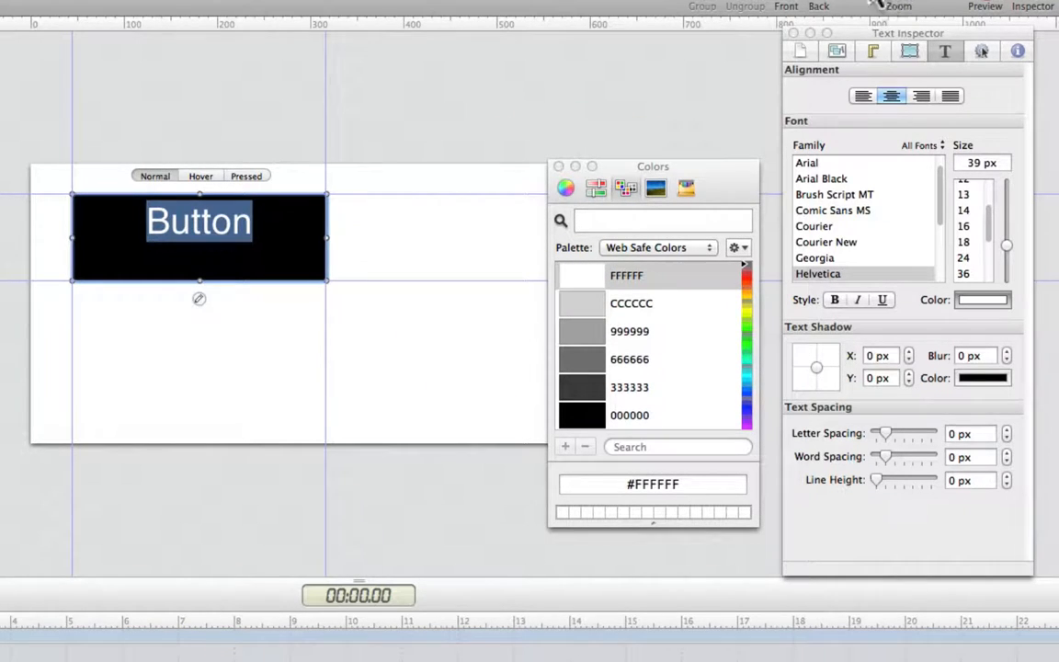
Set the button's padding to 5 px and shorten it to about 61 px high, with the lower guide on its bottom edge.
left_click(743, 2)
left_click(742, 3)
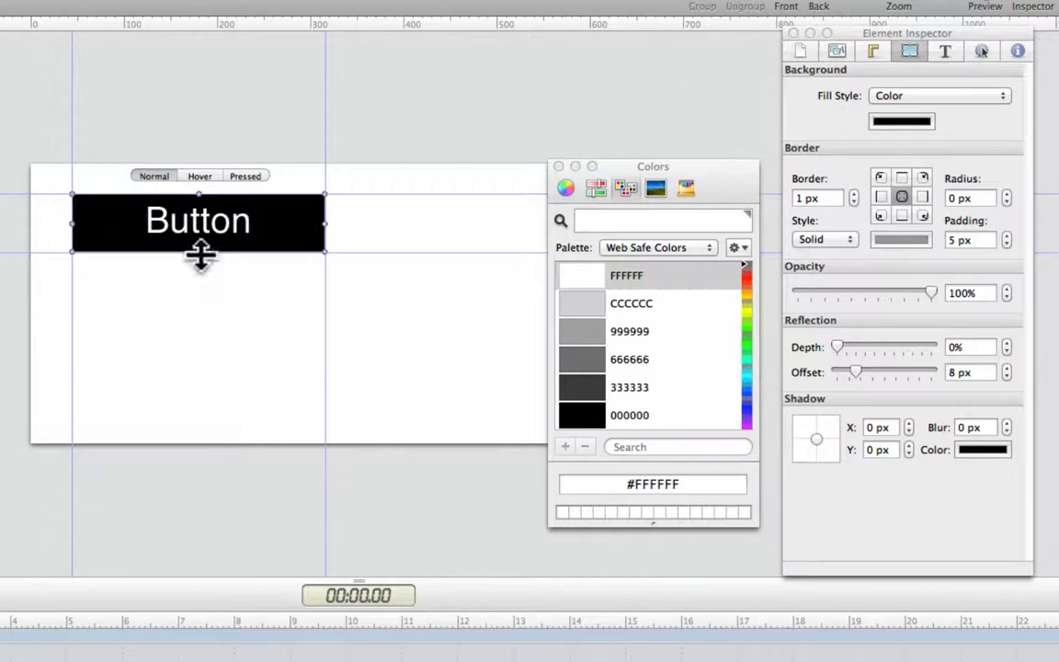
left_click(200, 250)
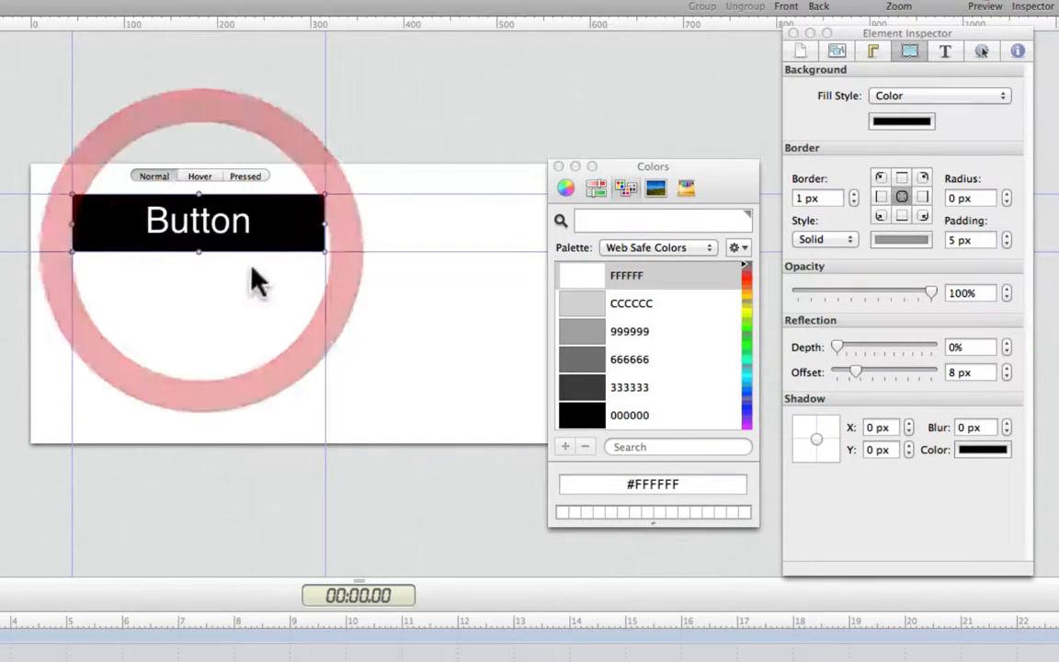
left_click(326, 275)
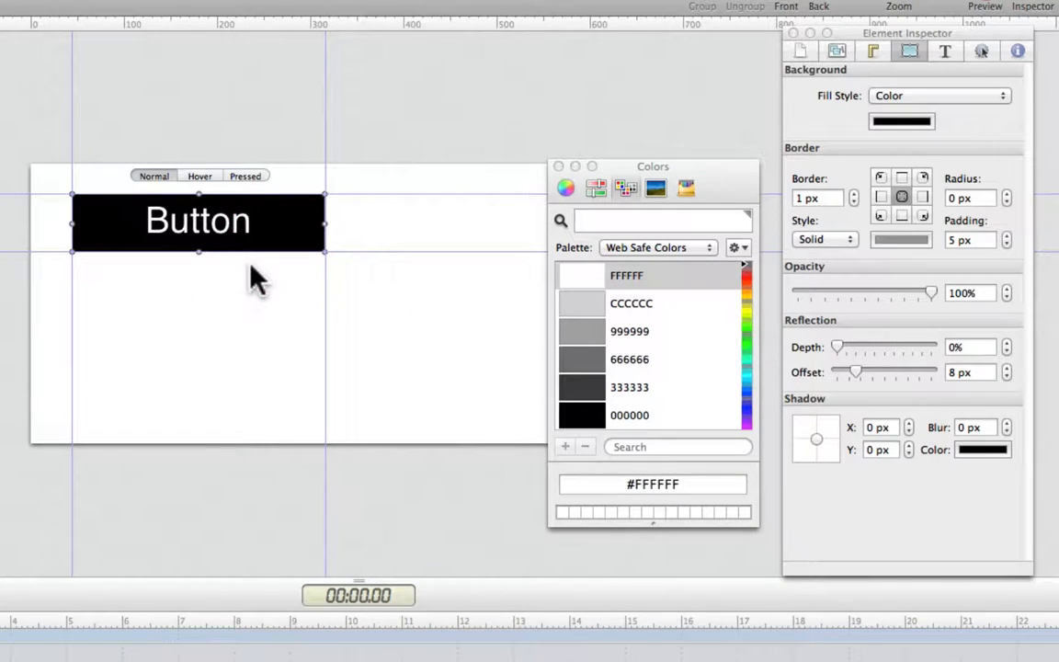
Replace the button's label text with HOME.
left_click(201, 229)
left_click(402, 189)
left_click(270, 215)
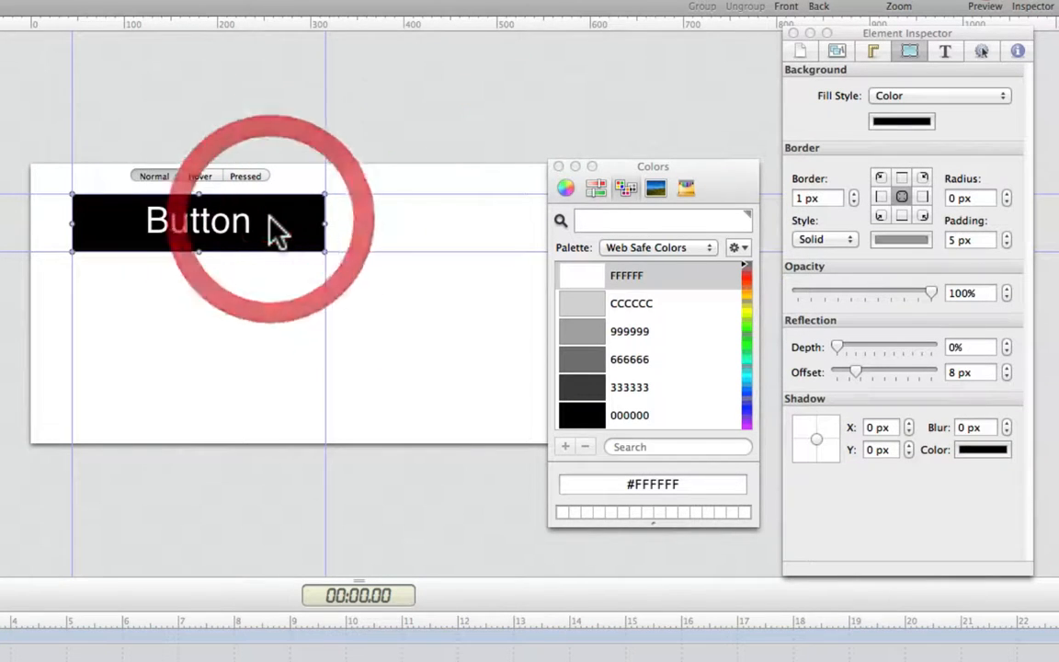
double_click(208, 222)
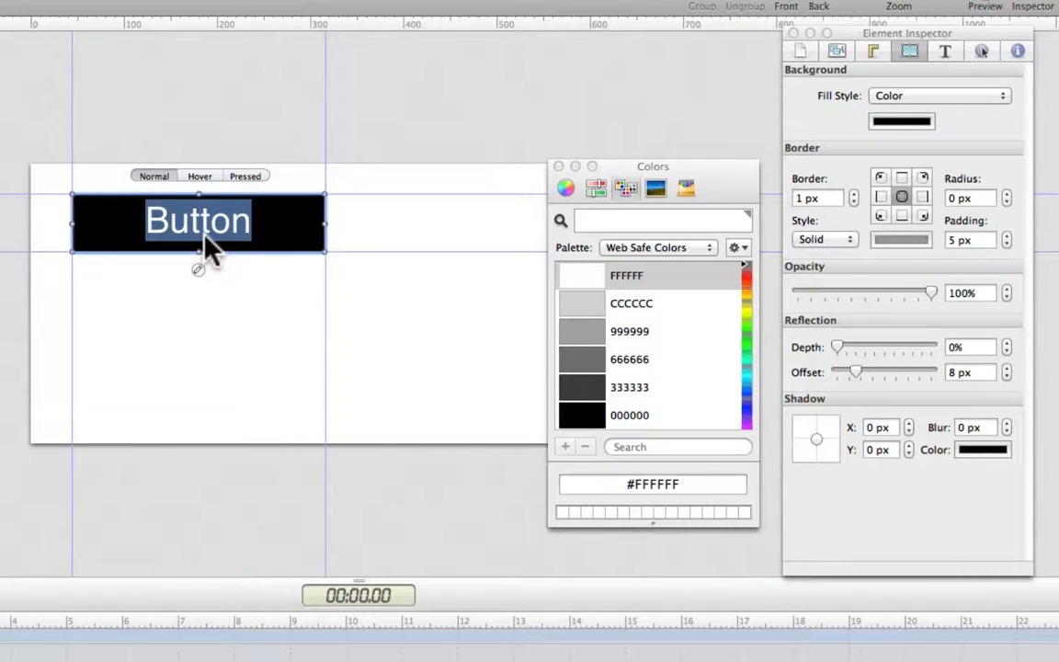
type("HOME")
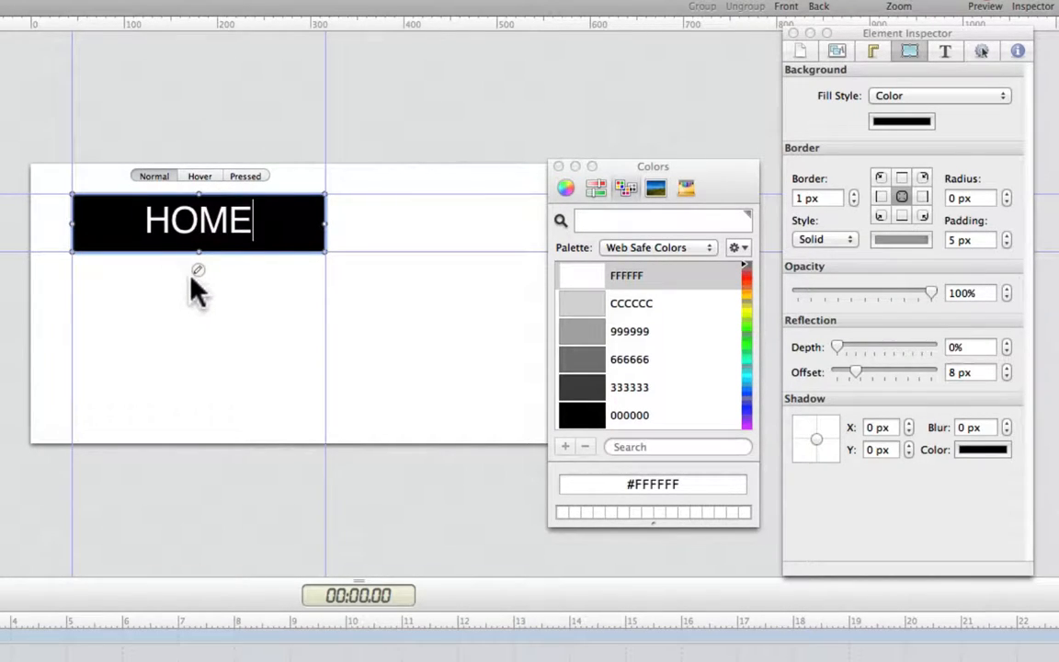
Retype the button's label as HOME in its inner text editor and close the editor.
left_click(198, 269)
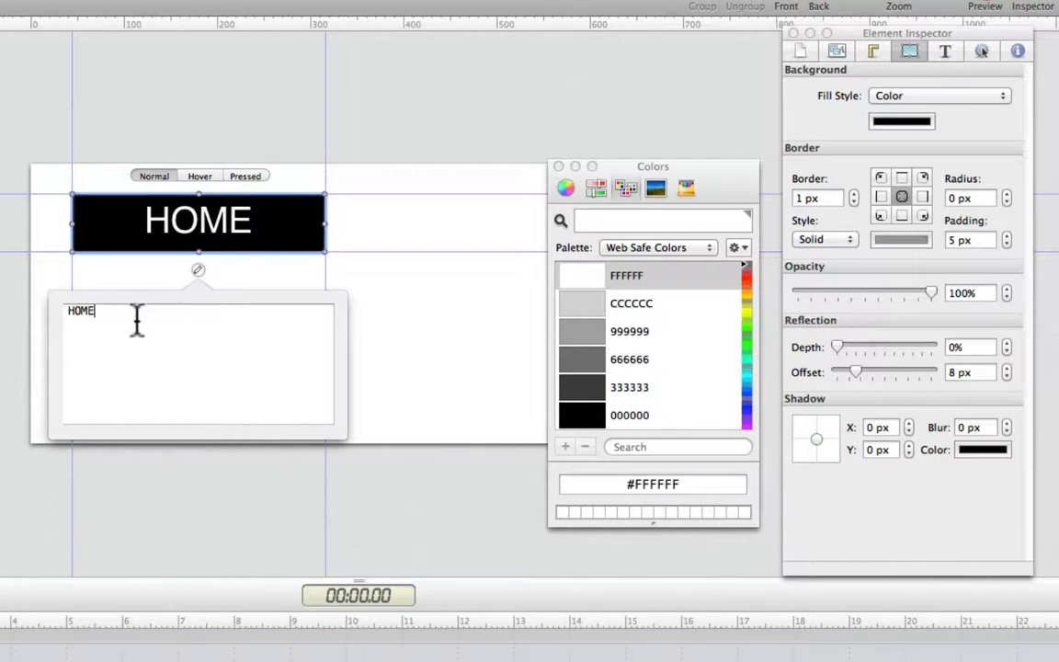
left_click(27, 317)
double_click(71, 305)
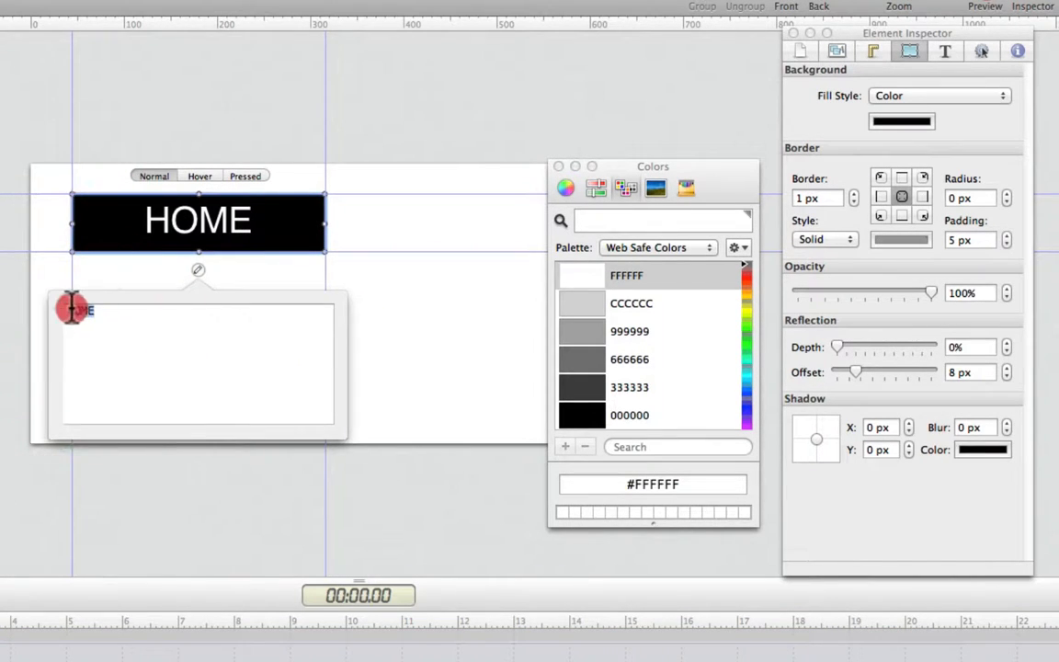
key("BackSpace")
type("HOME")
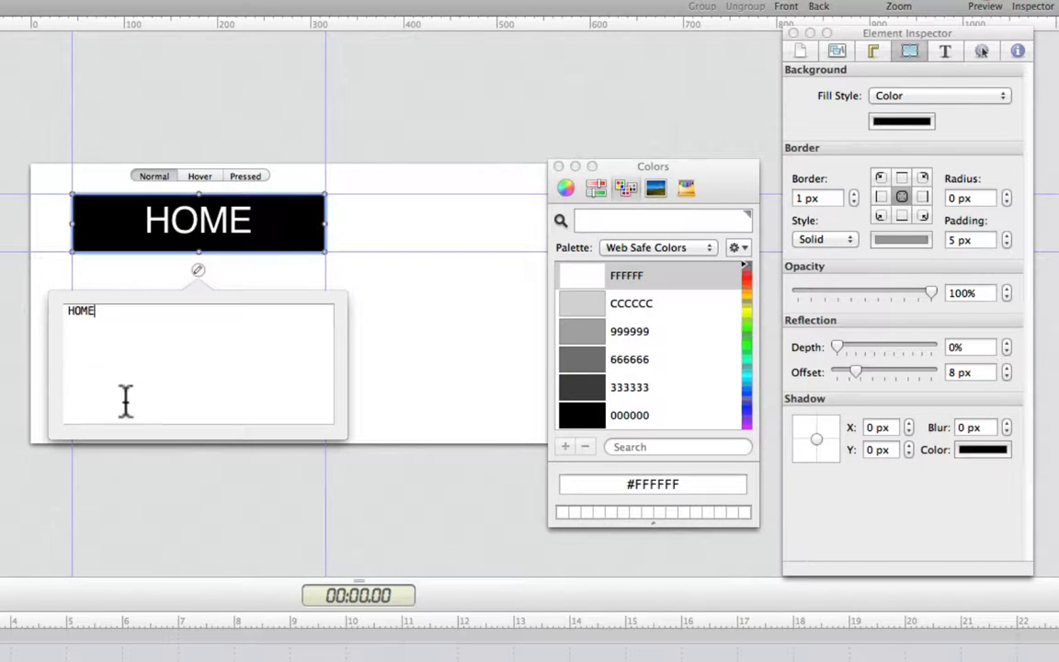
left_click(285, 230)
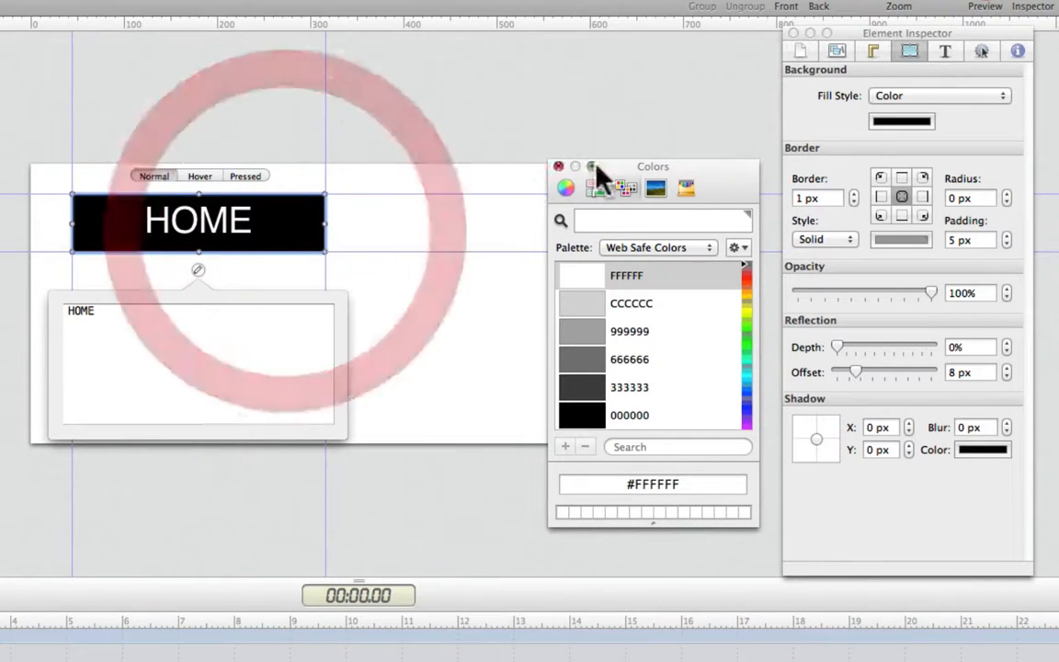
left_click(323, 199)
left_click(379, 182)
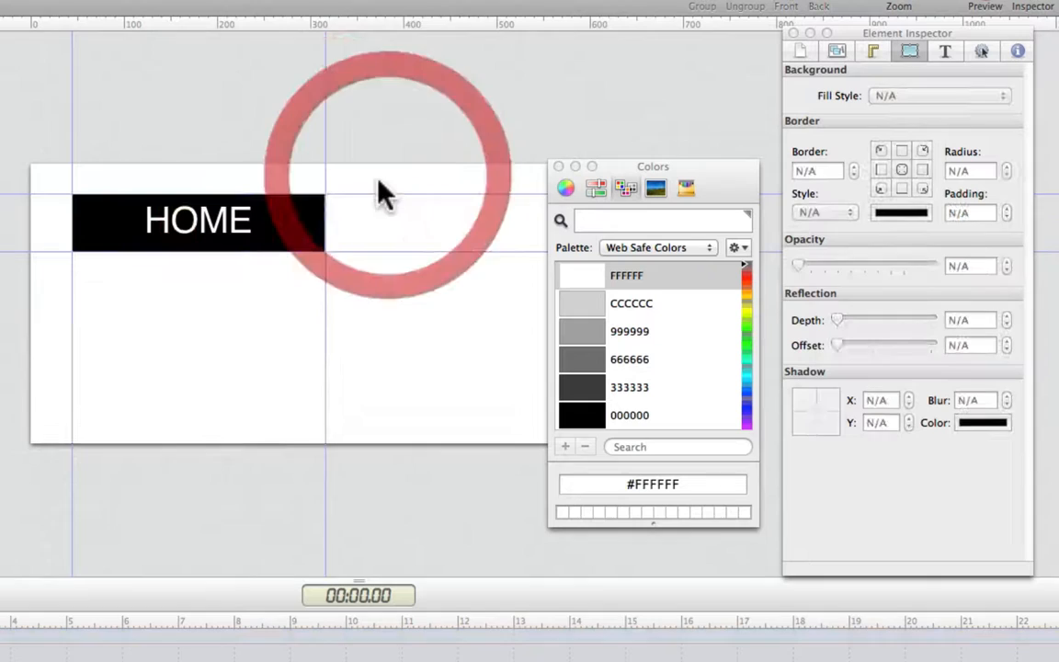
Set the HOME button's Hover state background to web-safe red FF0000 and compare it with the Normal state.
left_click(230, 222)
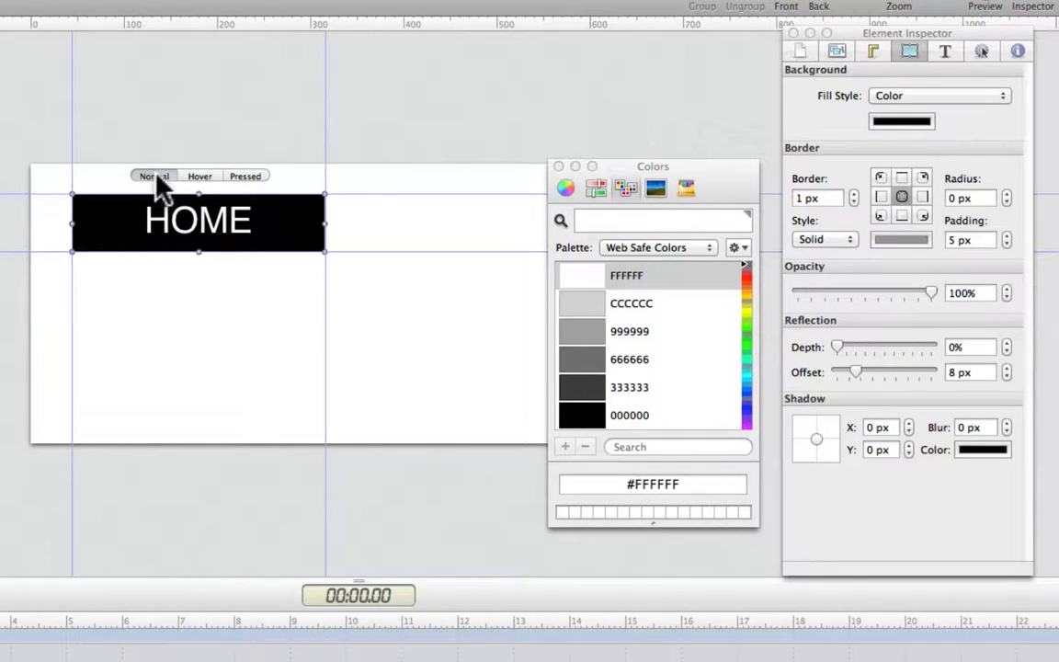
left_click(202, 176)
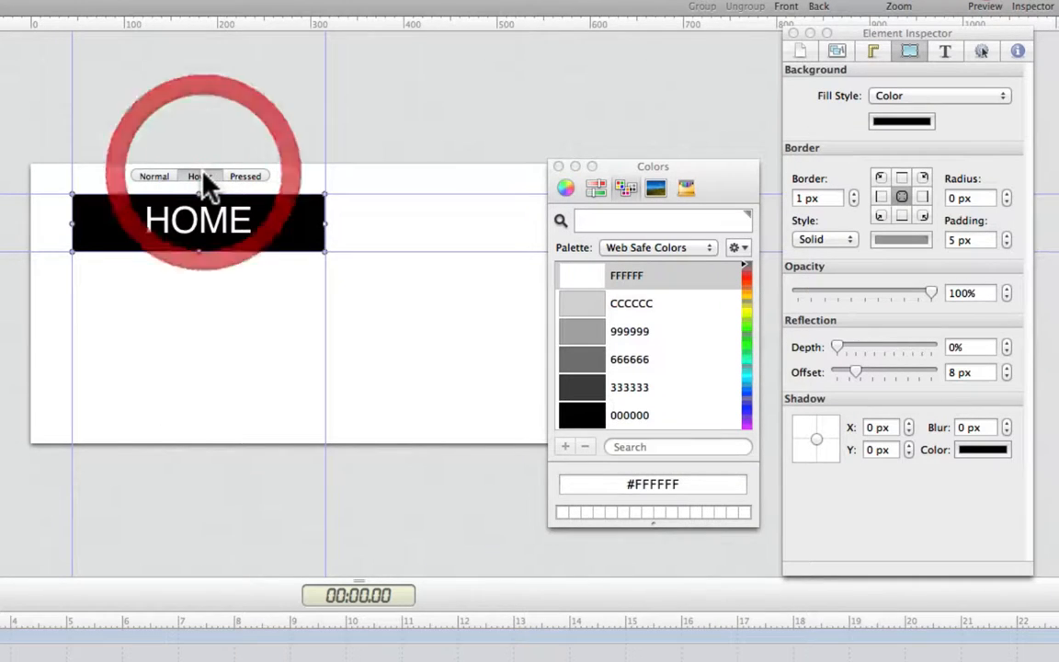
left_click(298, 231)
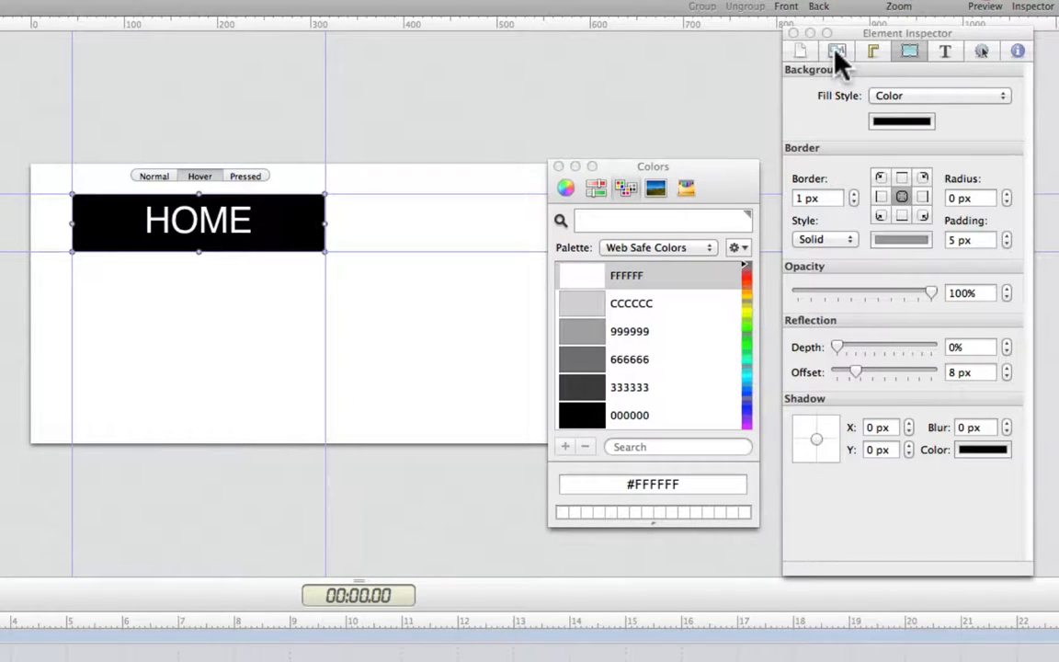
left_click(909, 51)
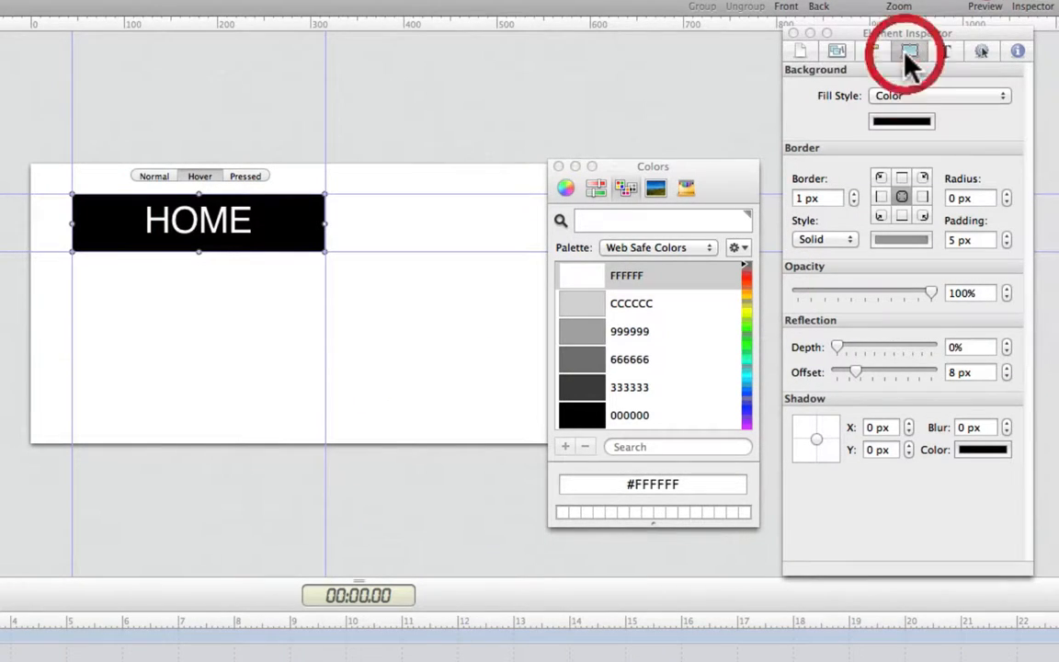
left_click(905, 127)
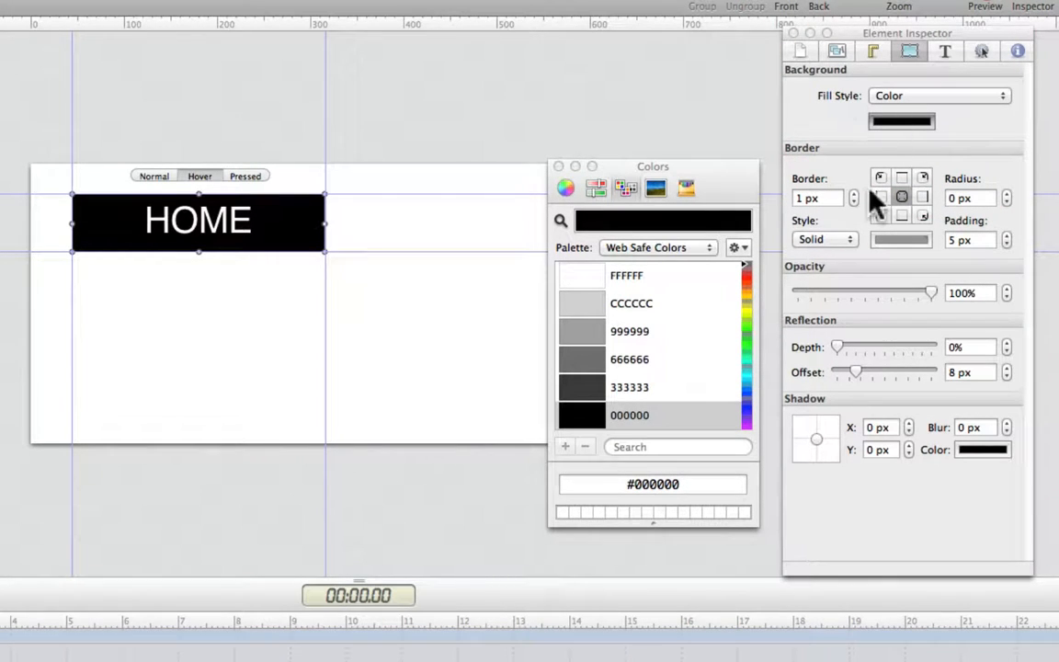
left_click(746, 286)
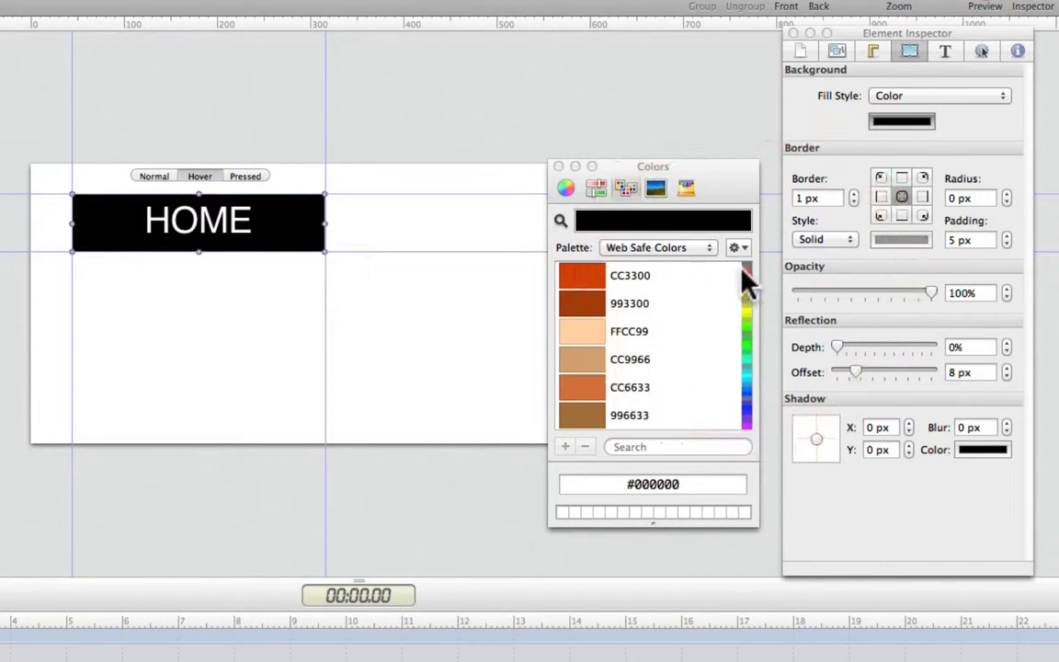
left_click(744, 278)
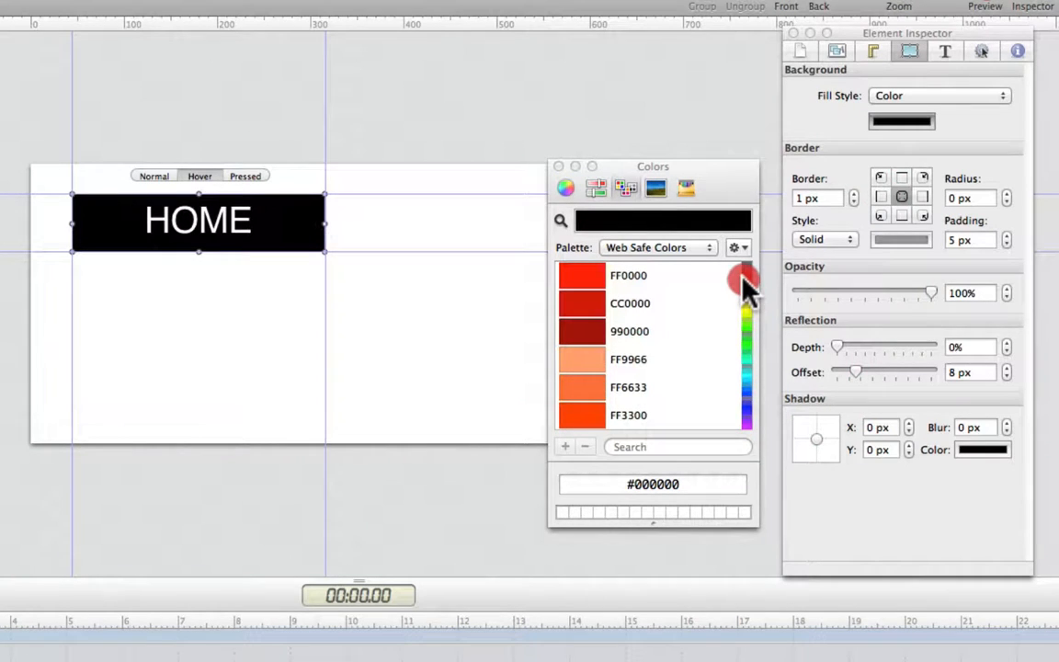
left_click(594, 276)
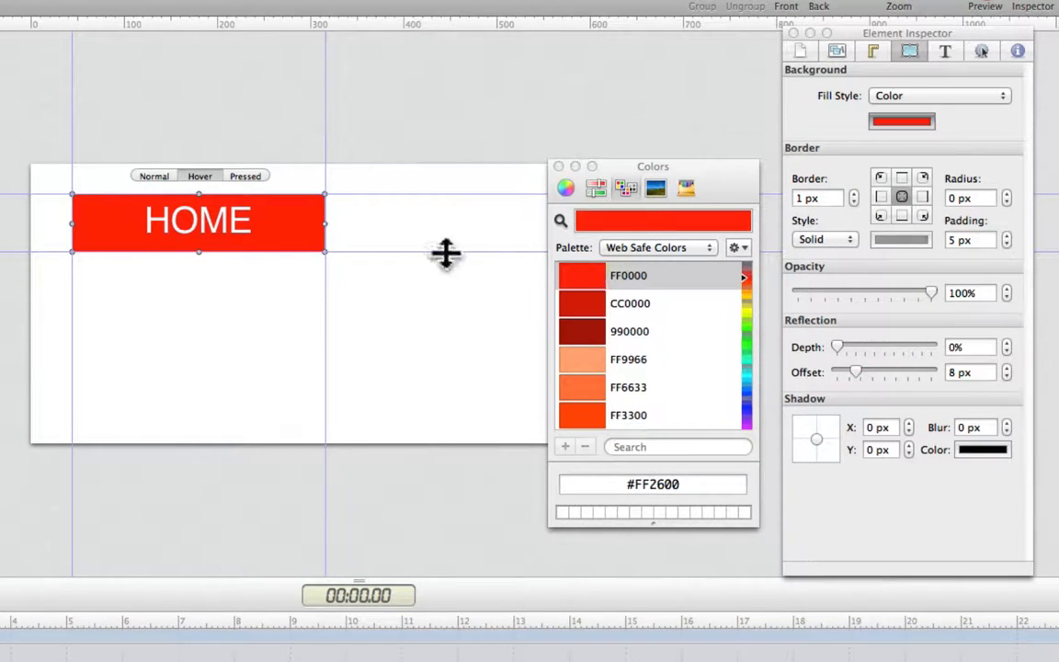
left_click(155, 177)
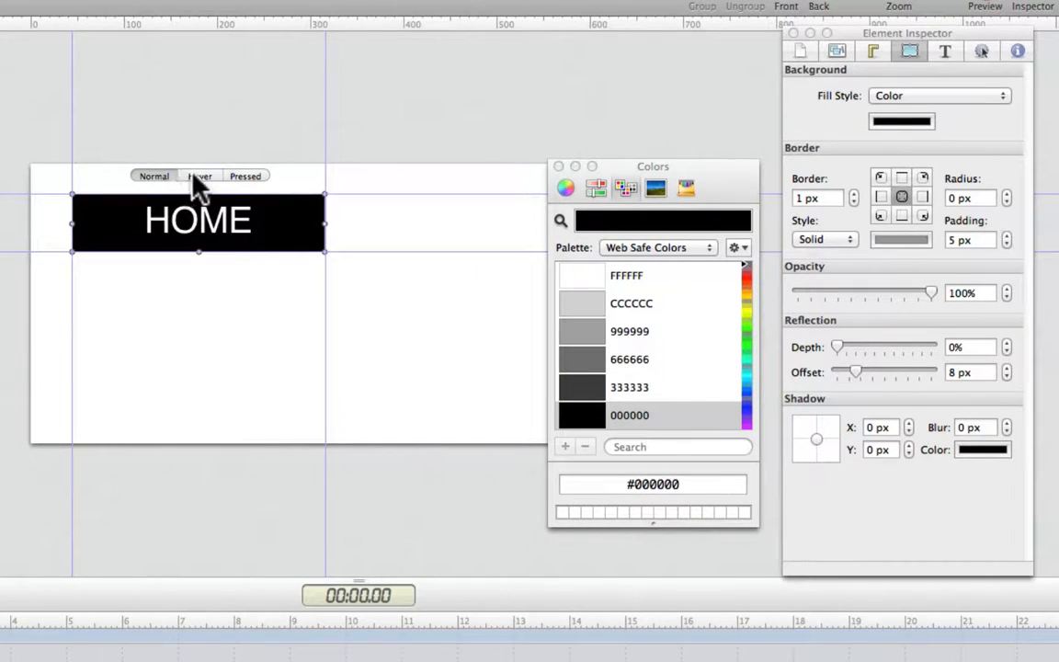
left_click(192, 177)
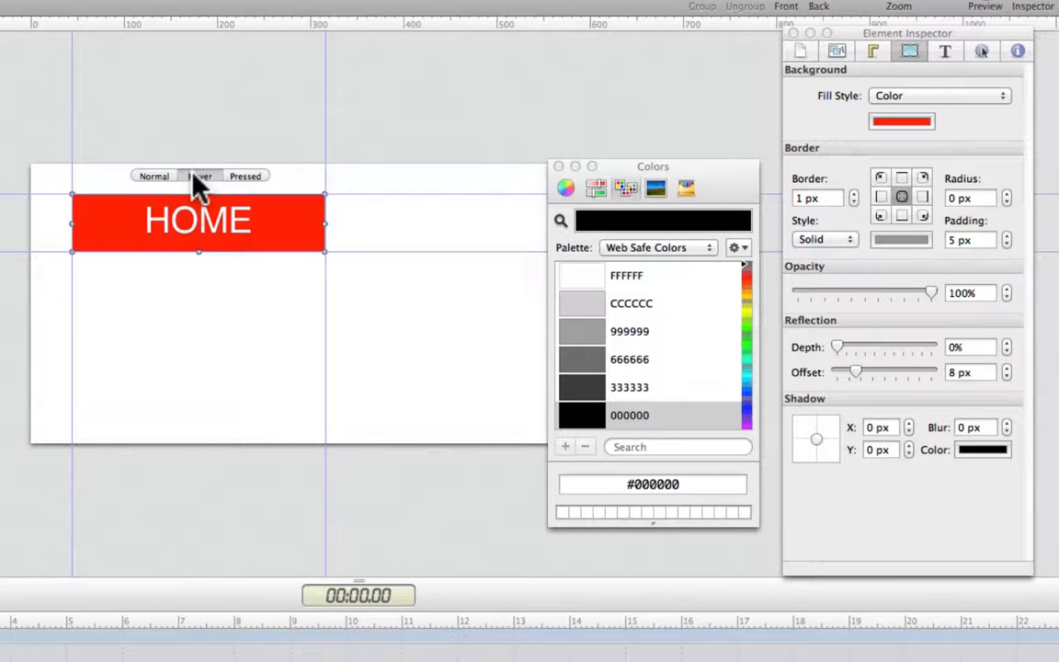
Set the HOME button's Pressed state background to web-safe purple 990099.
left_click(244, 178)
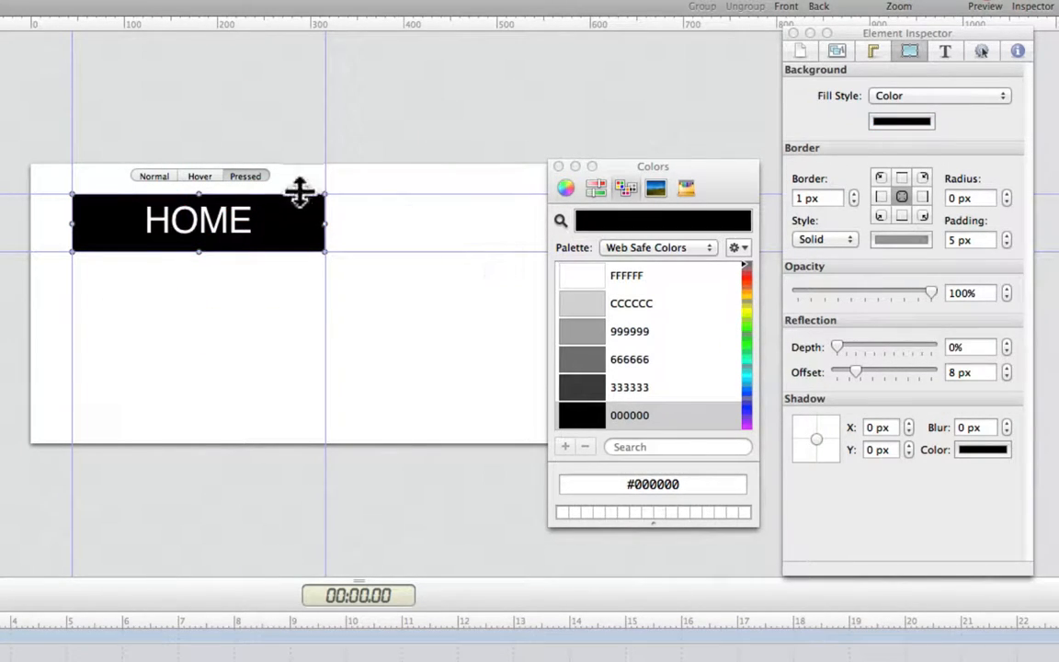
left_click(911, 121)
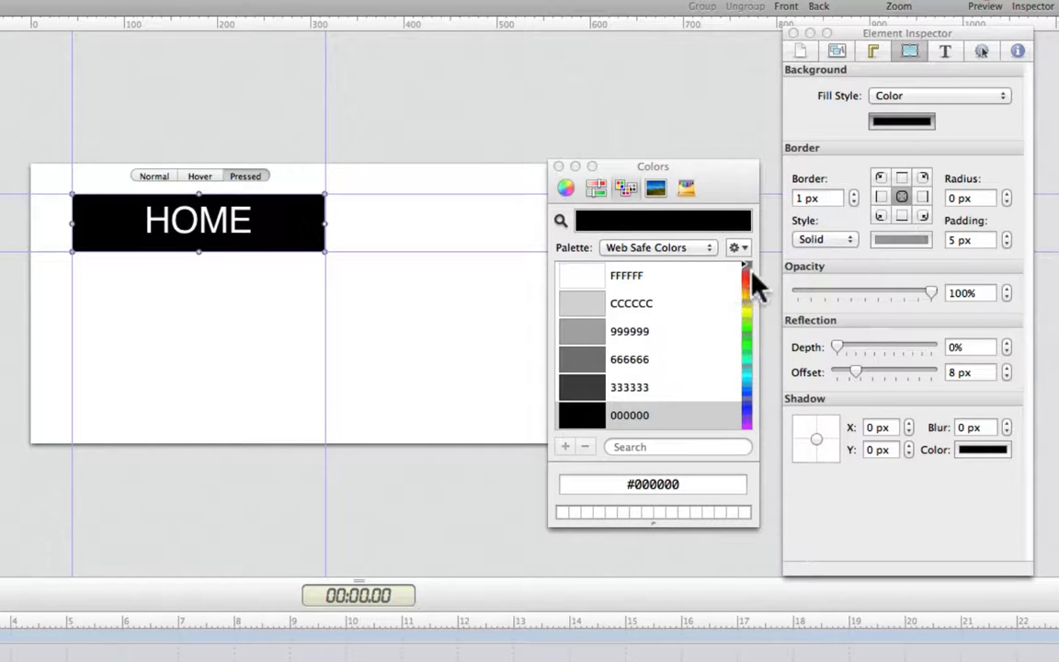
left_click(745, 295)
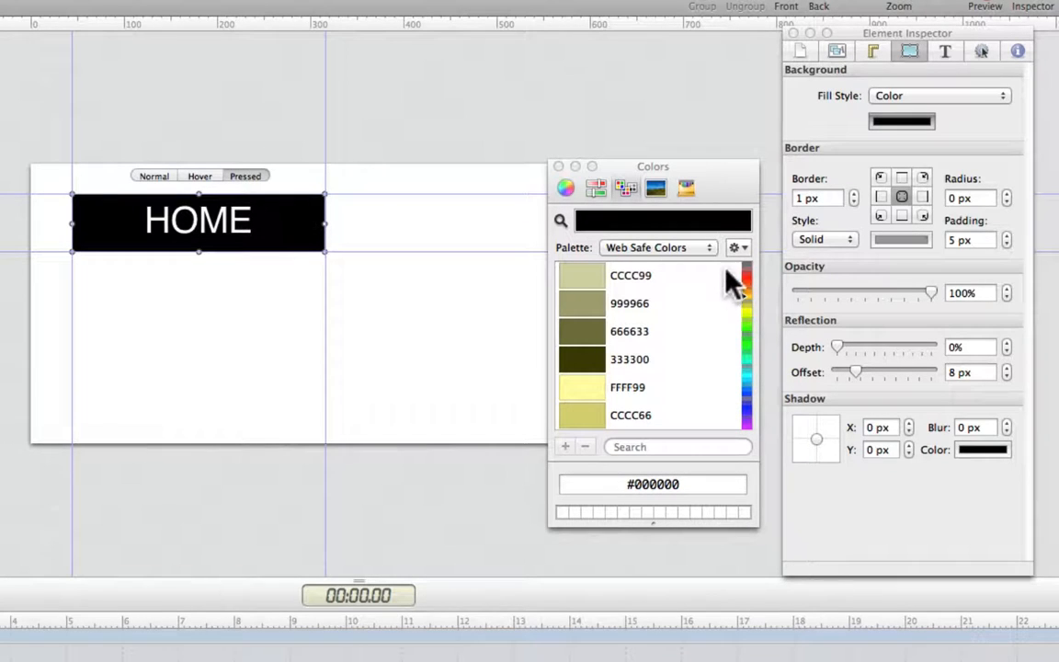
left_click(741, 304)
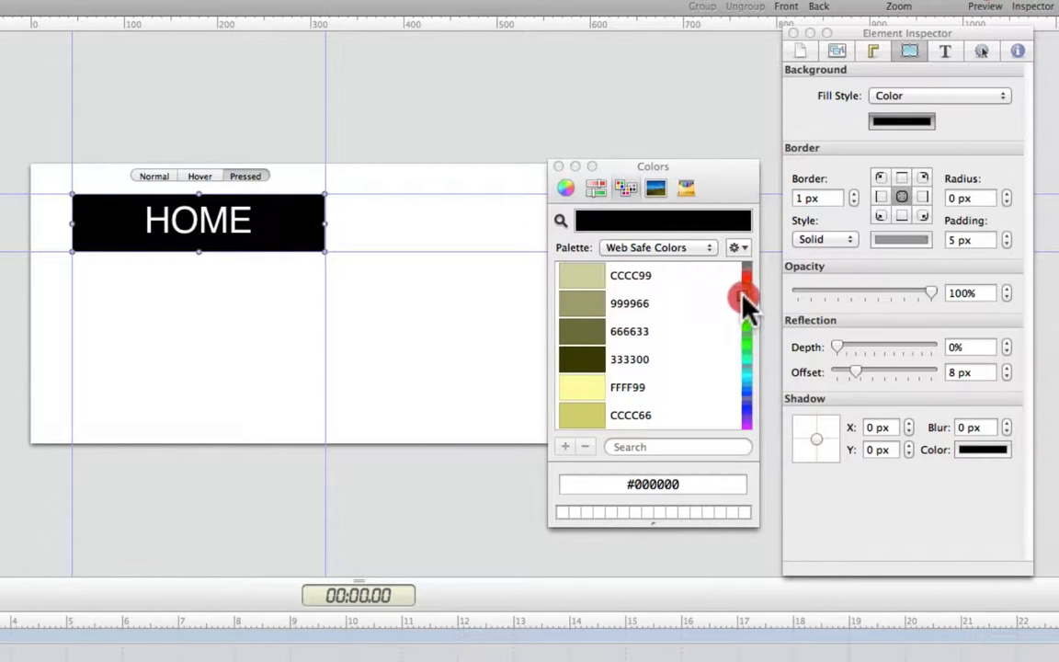
left_click(741, 321)
left_click(745, 382)
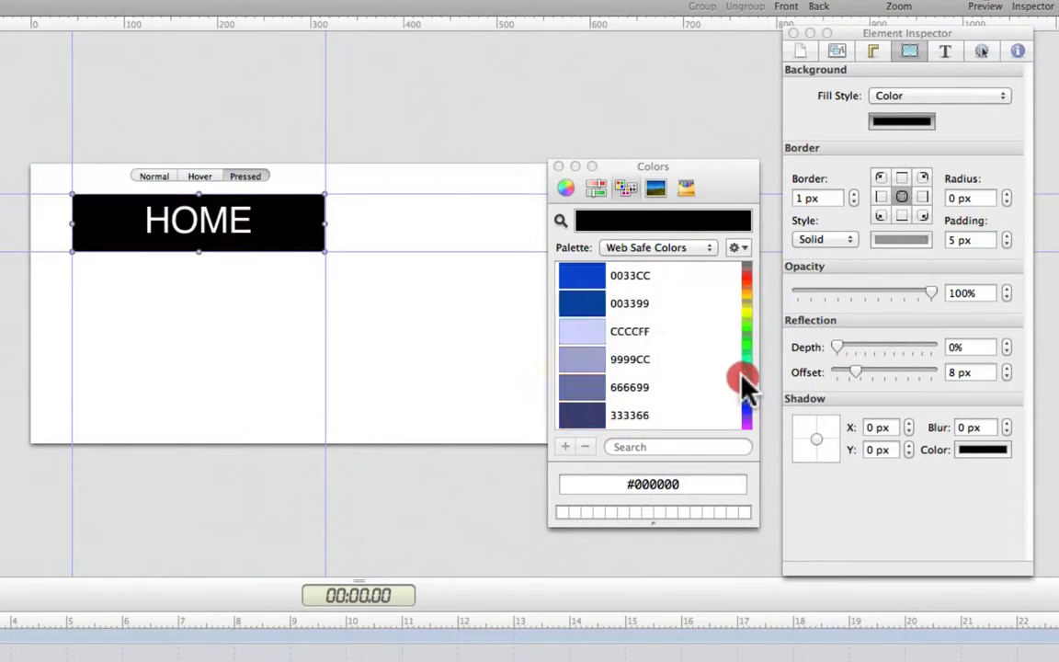
left_click(574, 331)
left_click(745, 412)
left_click(589, 359)
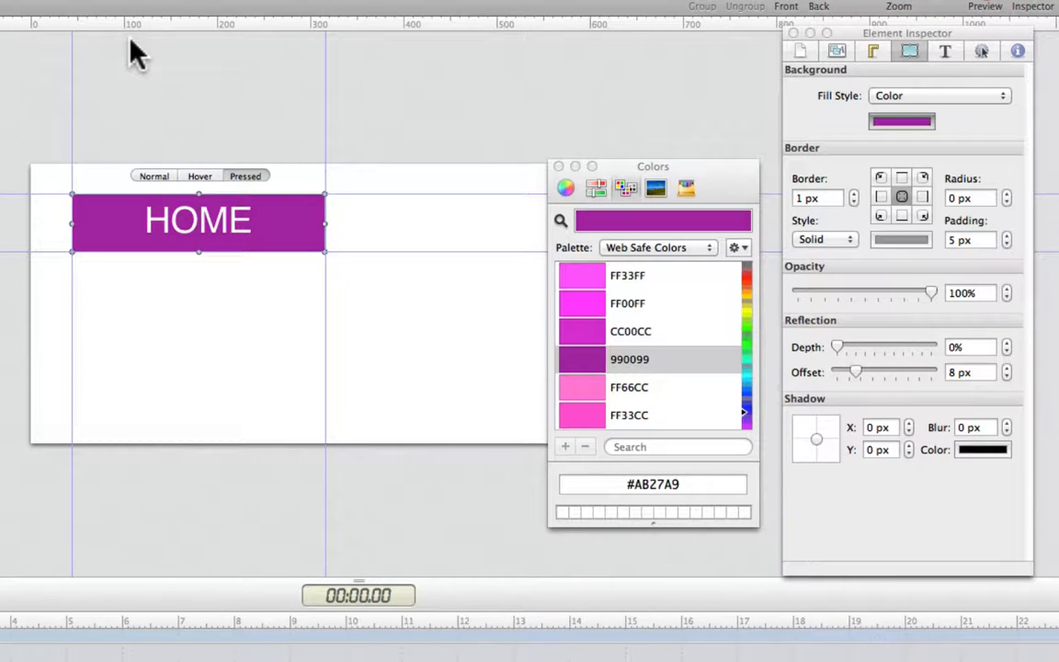
Review the button's Normal, Hover and Pressed states, test it in a browser preview and return to the Hype document.
left_click(147, 177)
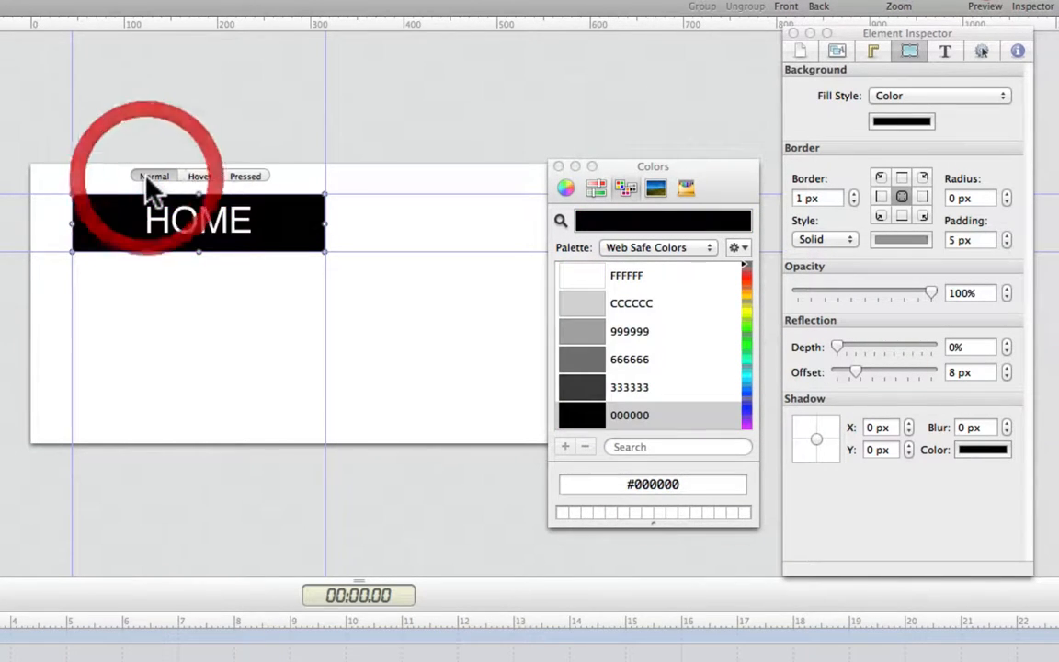
left_click(200, 177)
left_click(254, 178)
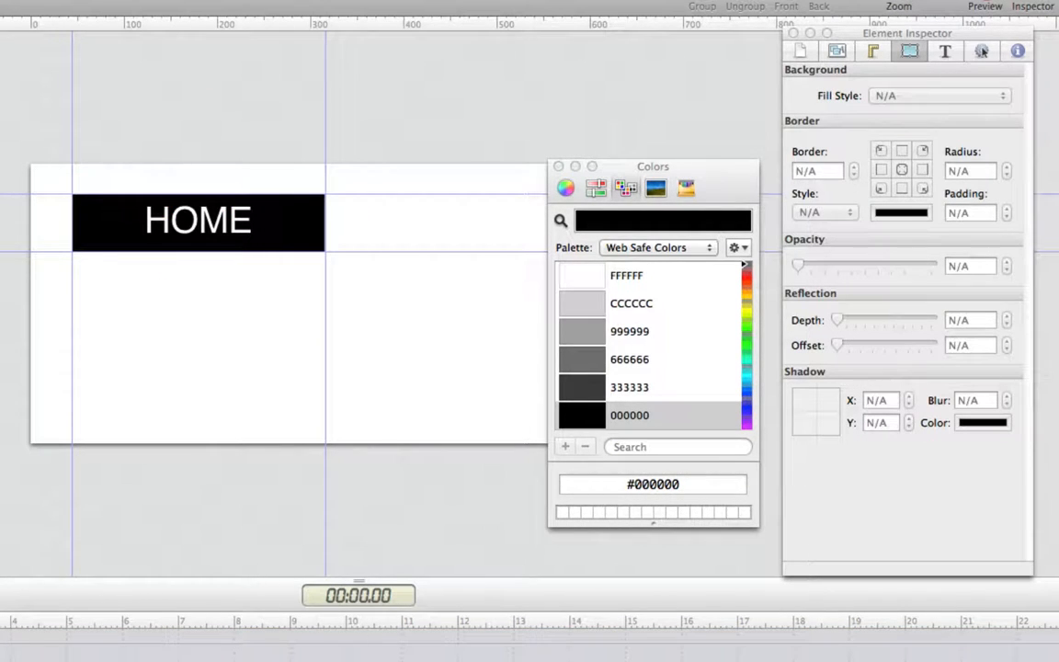
left_click(984, 6)
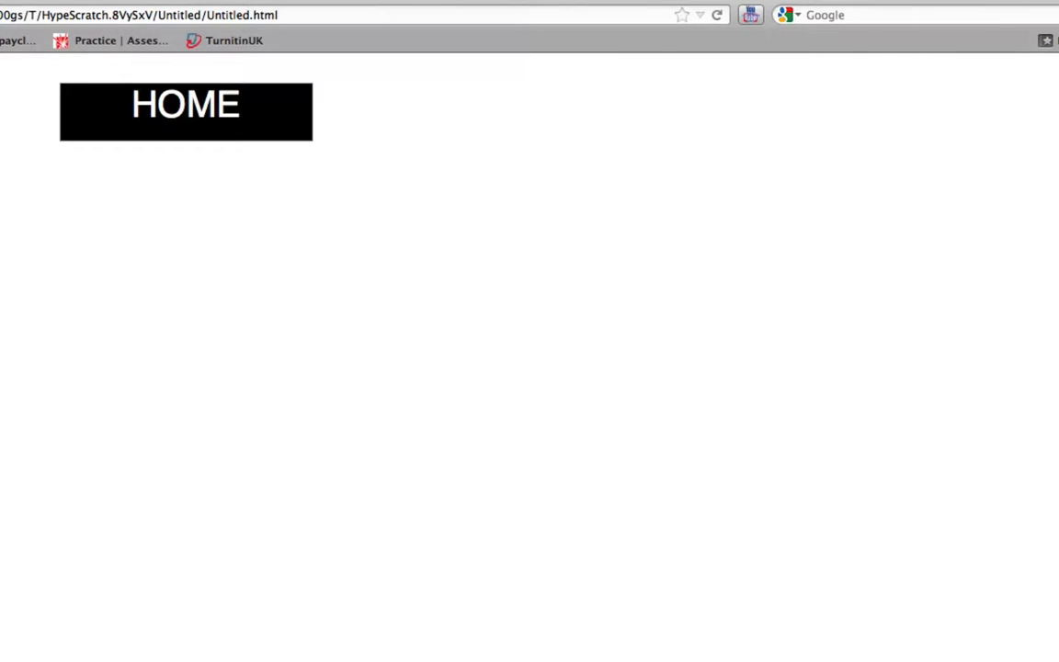
left_click(261, 136)
left_click(261, 136)
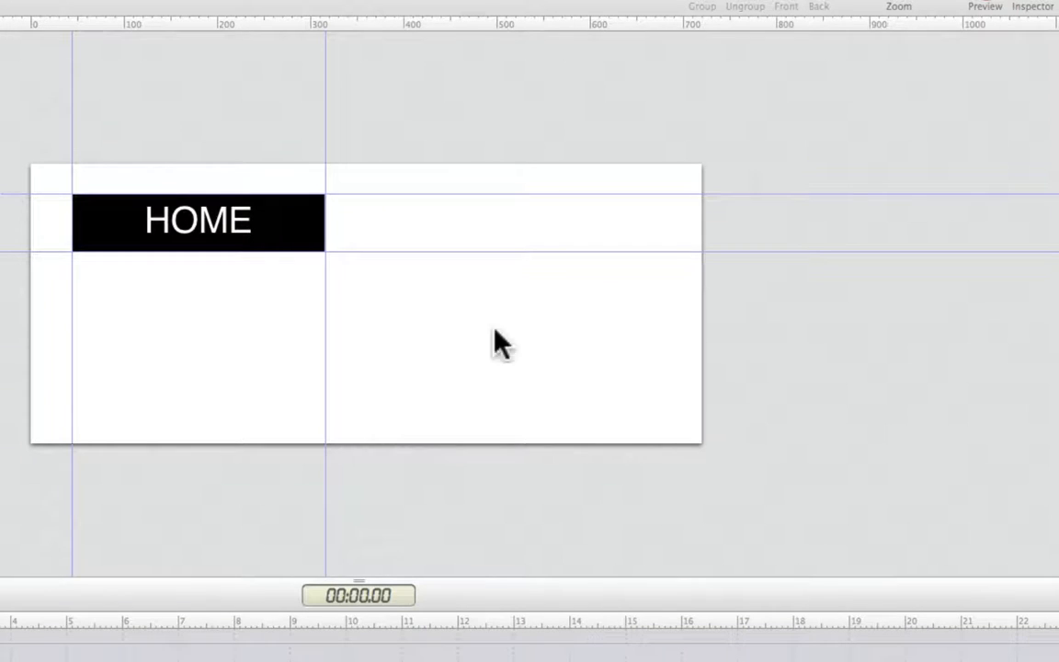
left_click(364, 369)
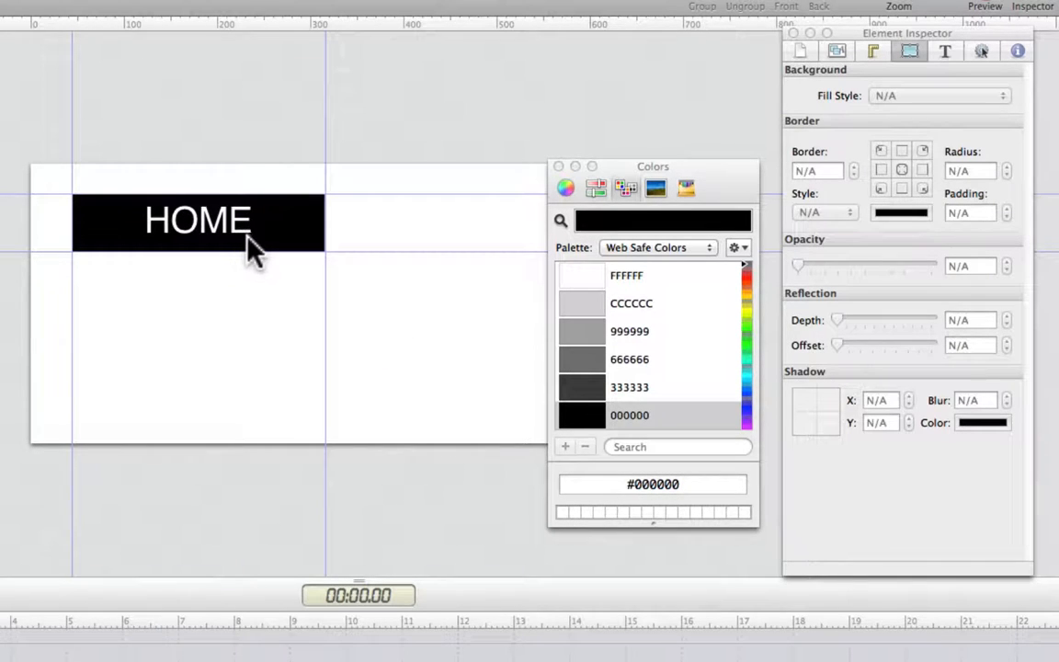
Try a reflection with 59% depth on the HOME button, and reset the depth to 0%.
left_click(308, 241)
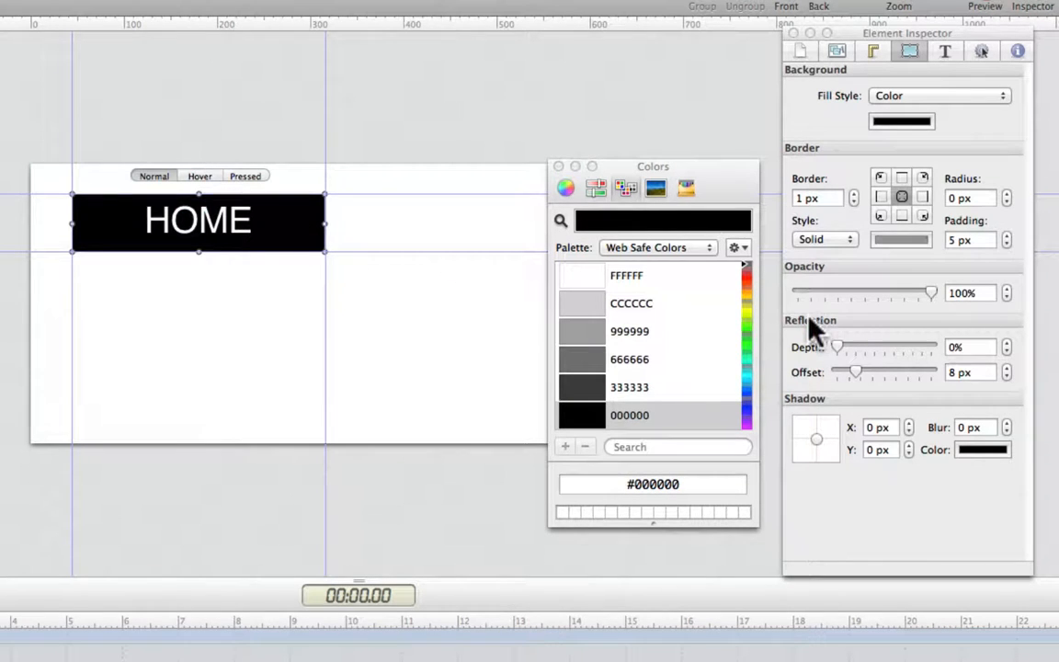
left_click(913, 52)
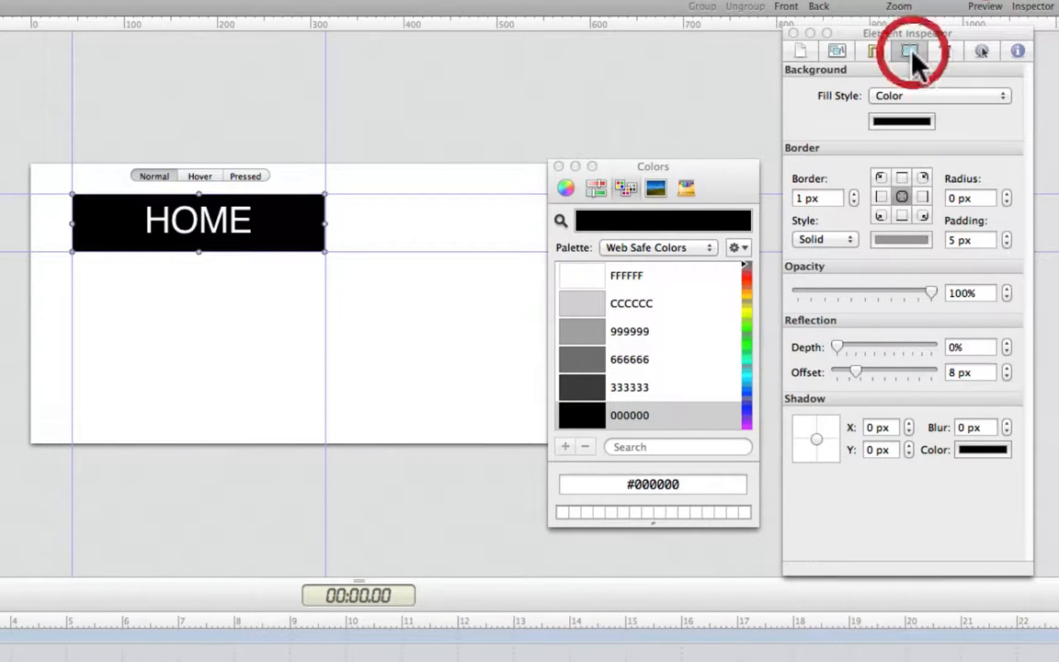
left_click_drag(834, 346, 895, 349)
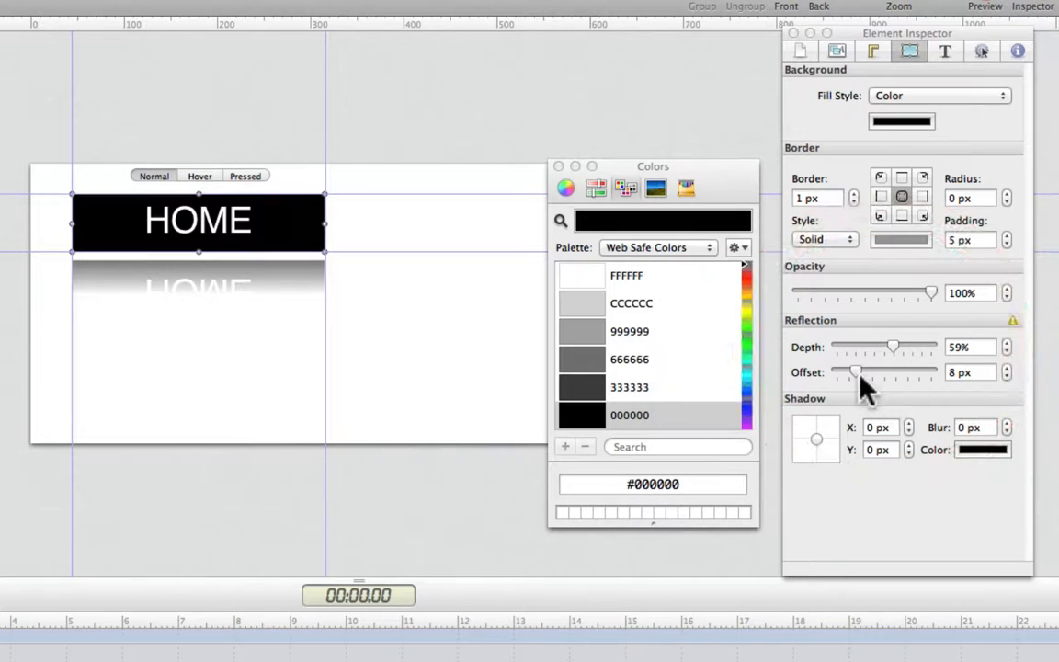
left_click_drag(892, 347, 834, 349)
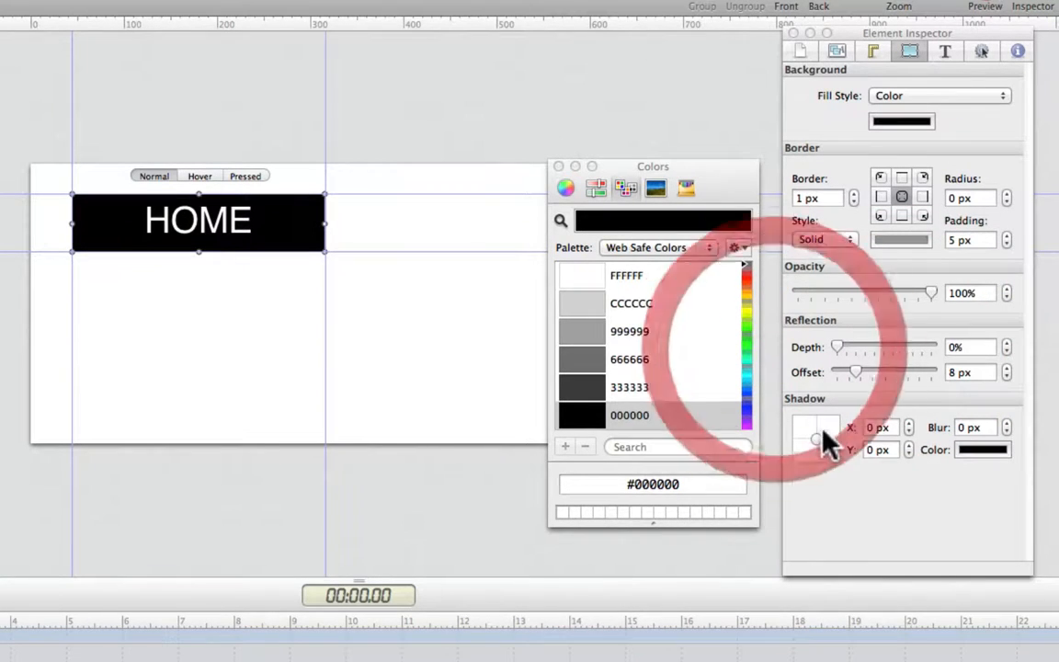
Give the HOME button a light grey CCCCCC shadow offset 6 px in X and 6 px in Y.
left_click_drag(819, 437, 822, 446)
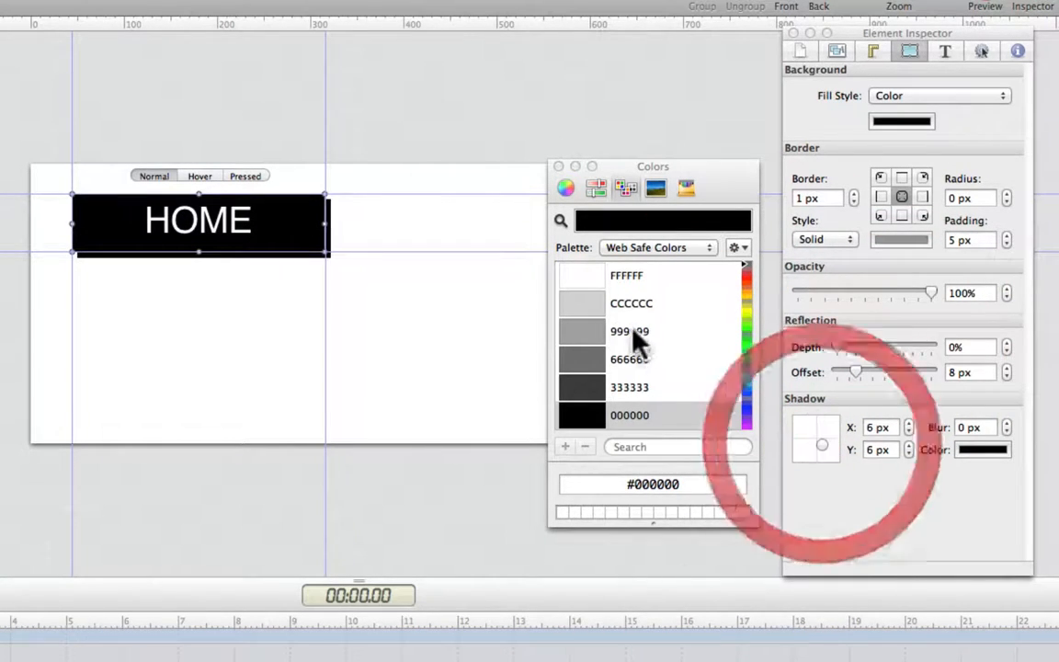
left_click(618, 309)
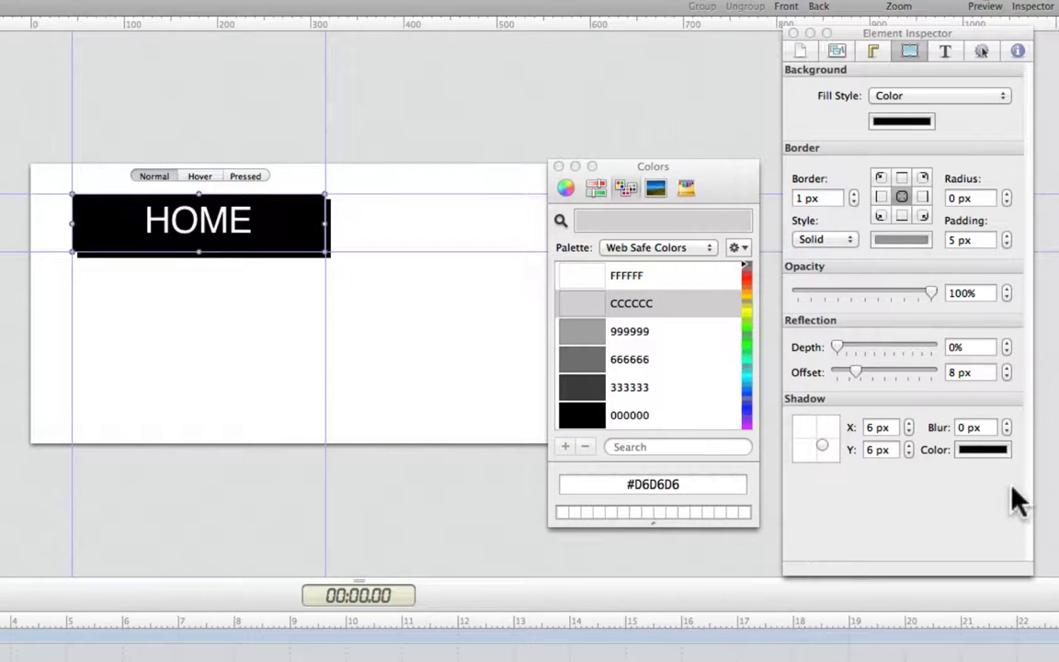
left_click(983, 451)
left_click(632, 309)
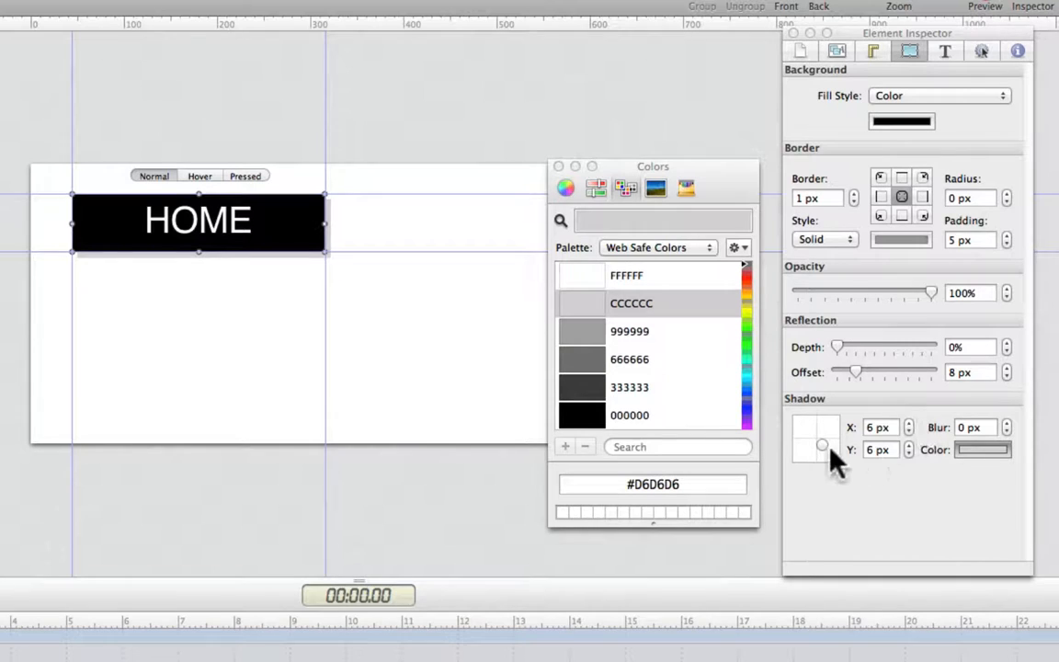
Set the button's shadow offset to 0 px in X and 3 px in Y, and its reflection offset to 0 px.
left_click_drag(832, 454, 817, 452)
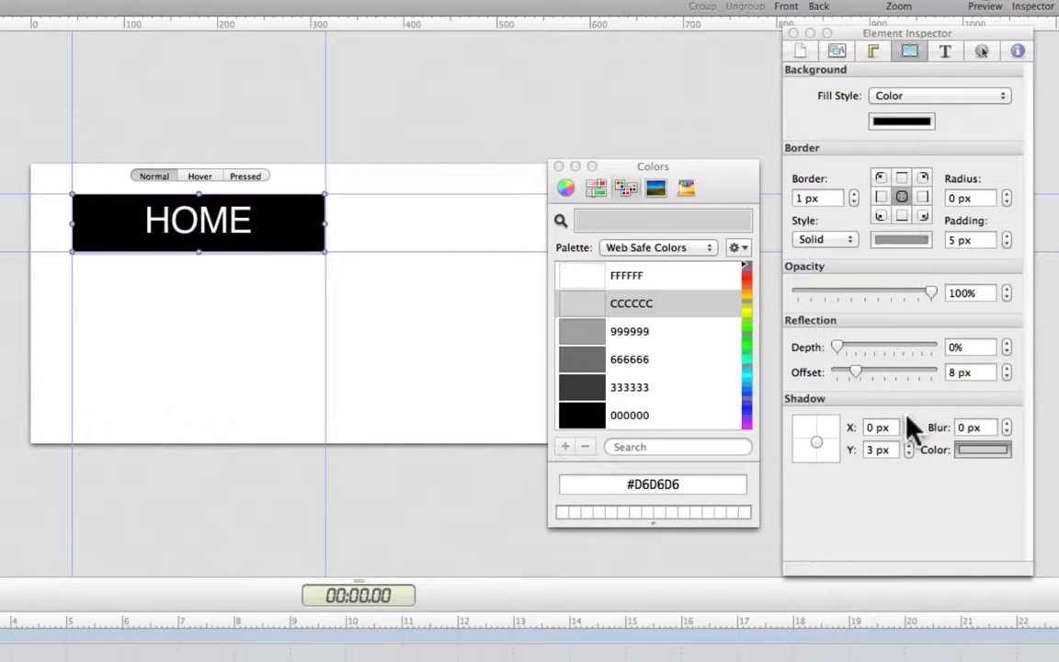
left_click_drag(854, 371, 760, 371)
left_click(216, 287)
left_click(219, 237)
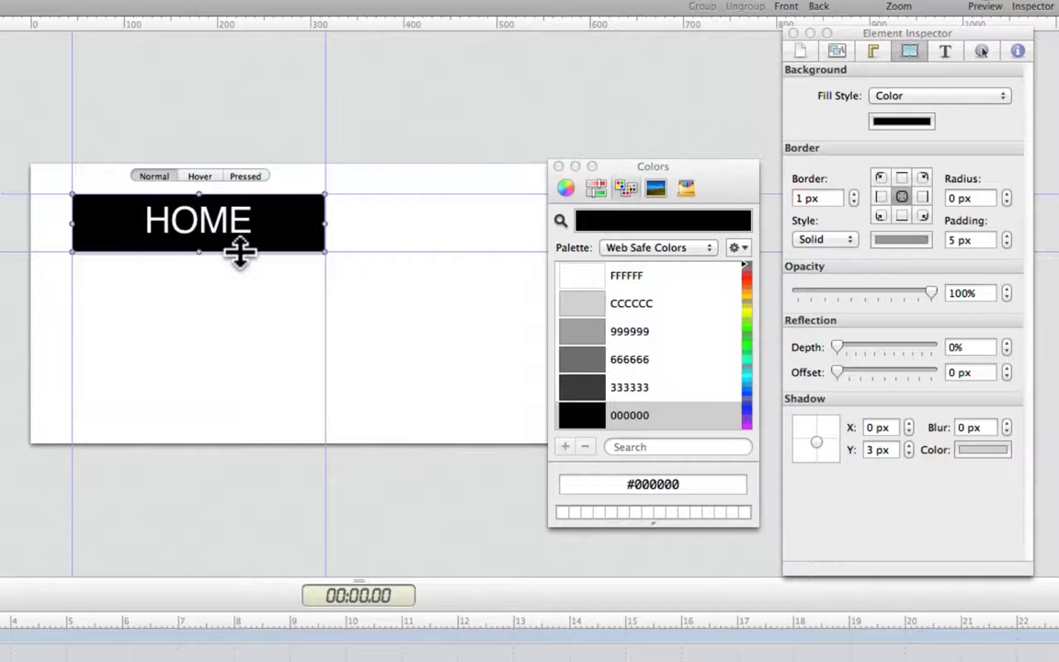
left_click(783, 7)
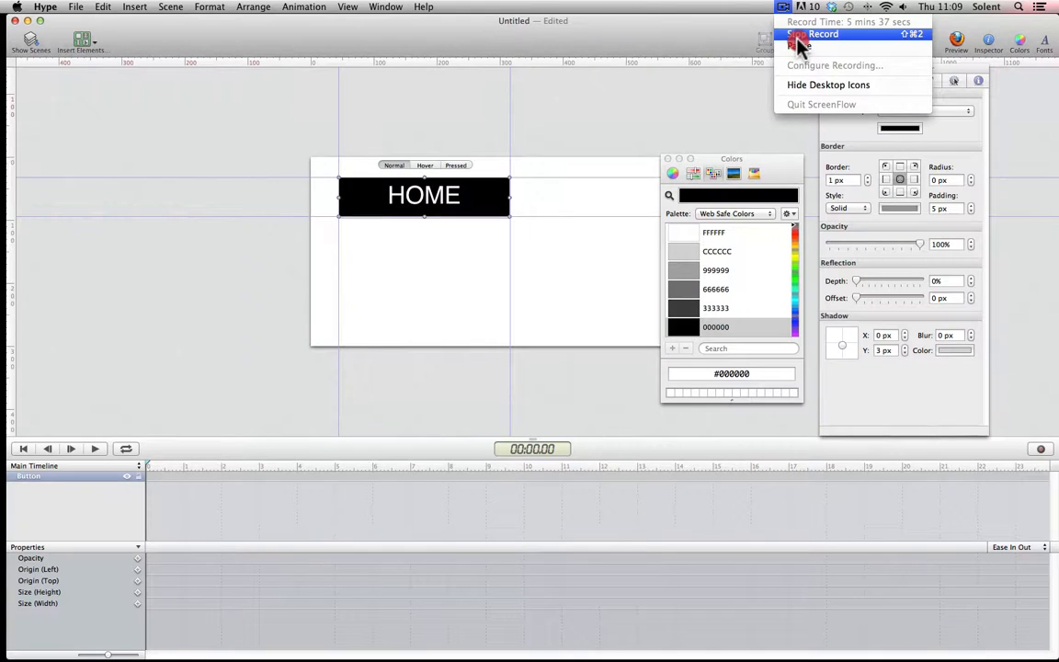
left_click(796, 36)
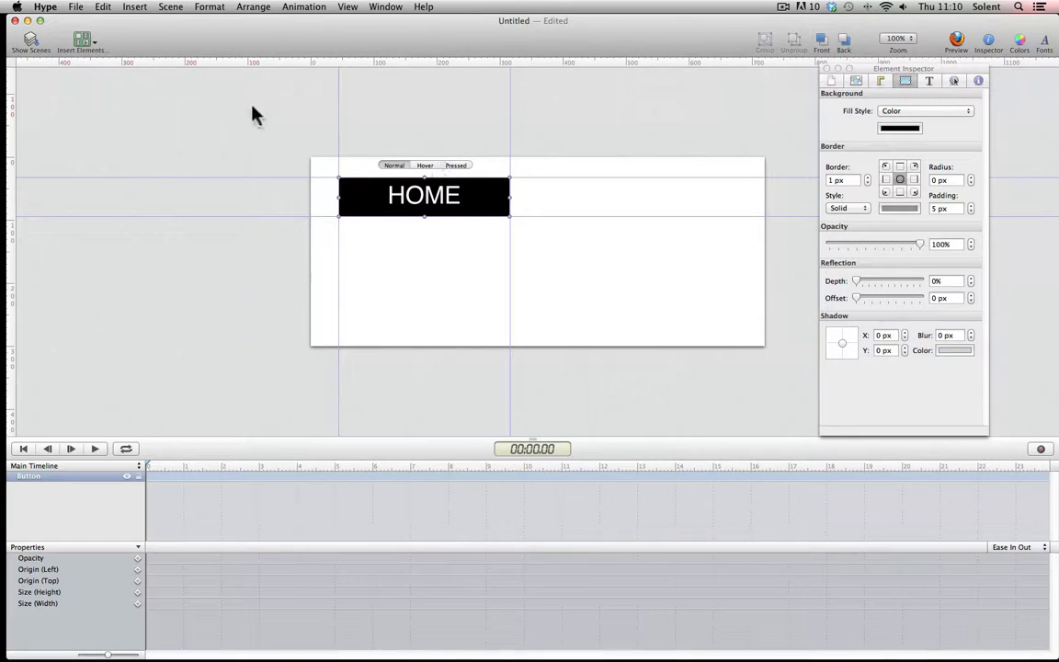
Duplicate the HOME button and place the copy directly below the original, aligned with its edges and leaving a small gap.
left_click(104, 7)
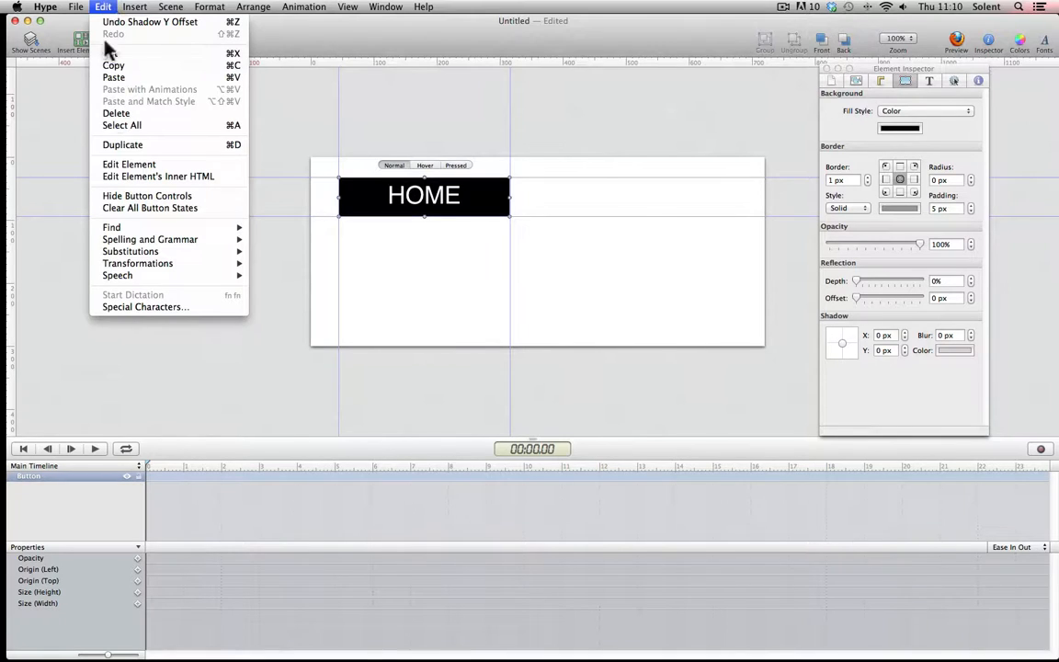
left_click(122, 145)
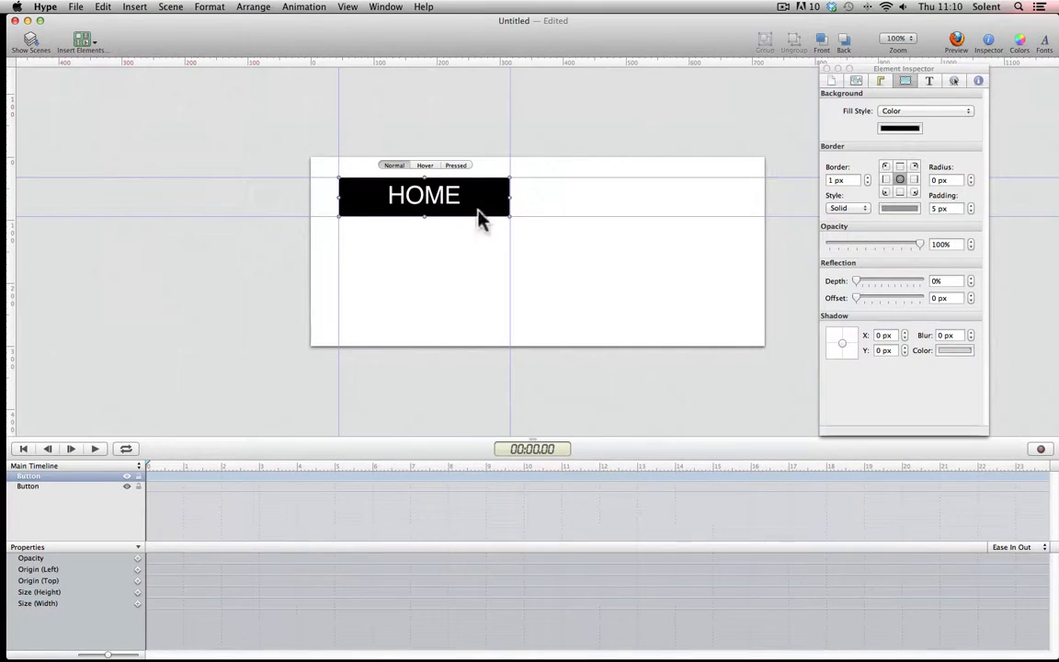
left_click_drag(478, 213, 477, 261)
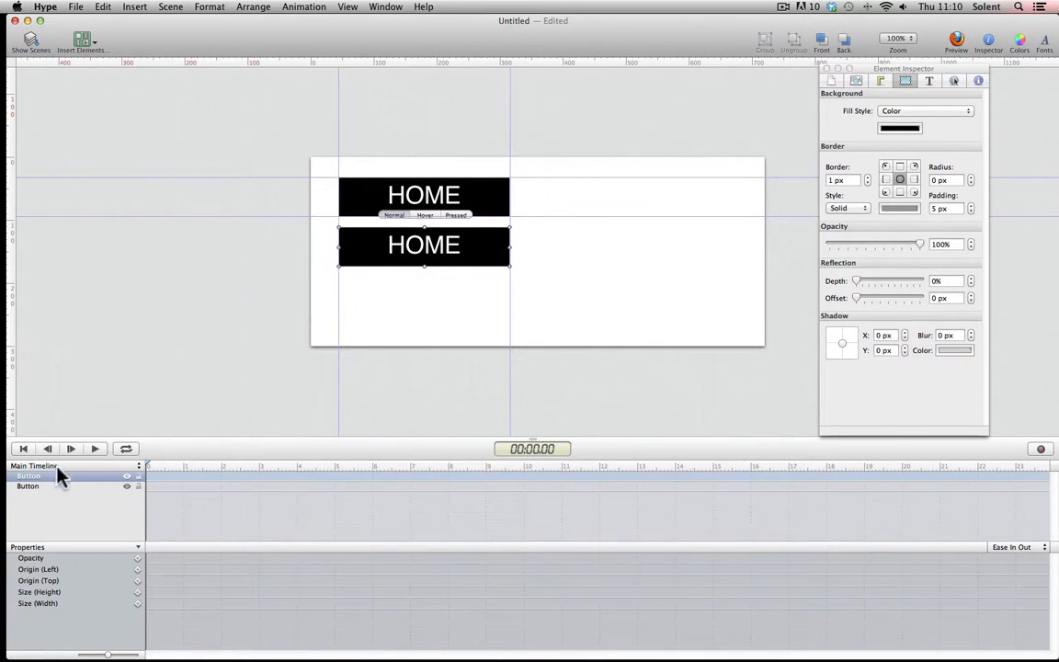
Rename the upper button's timeline layer as home button.
left_click(466, 206)
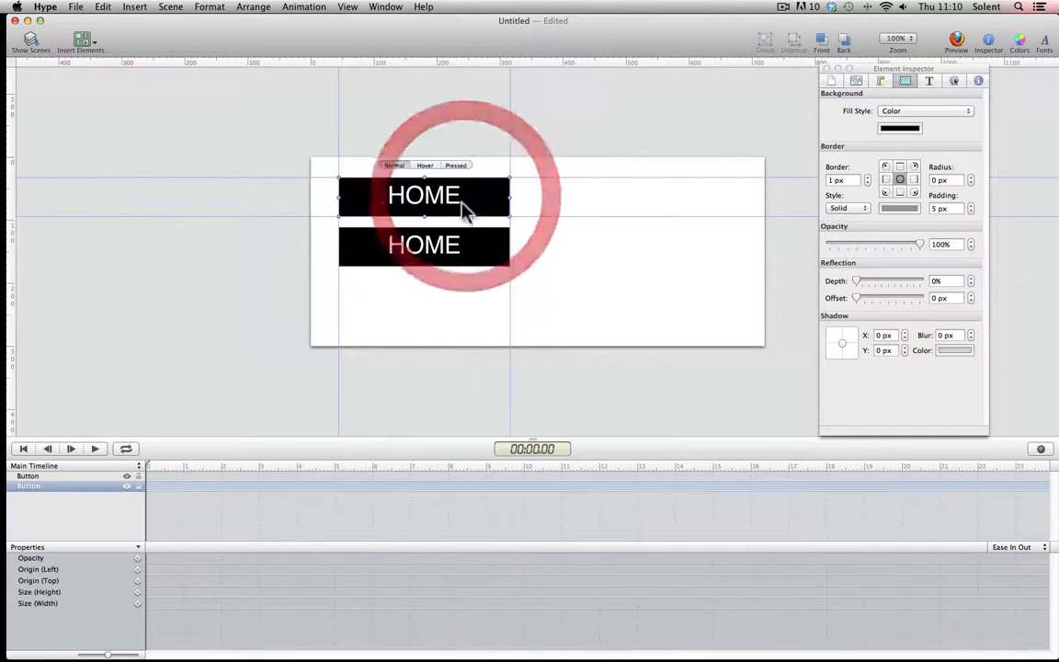
double_click(31, 487)
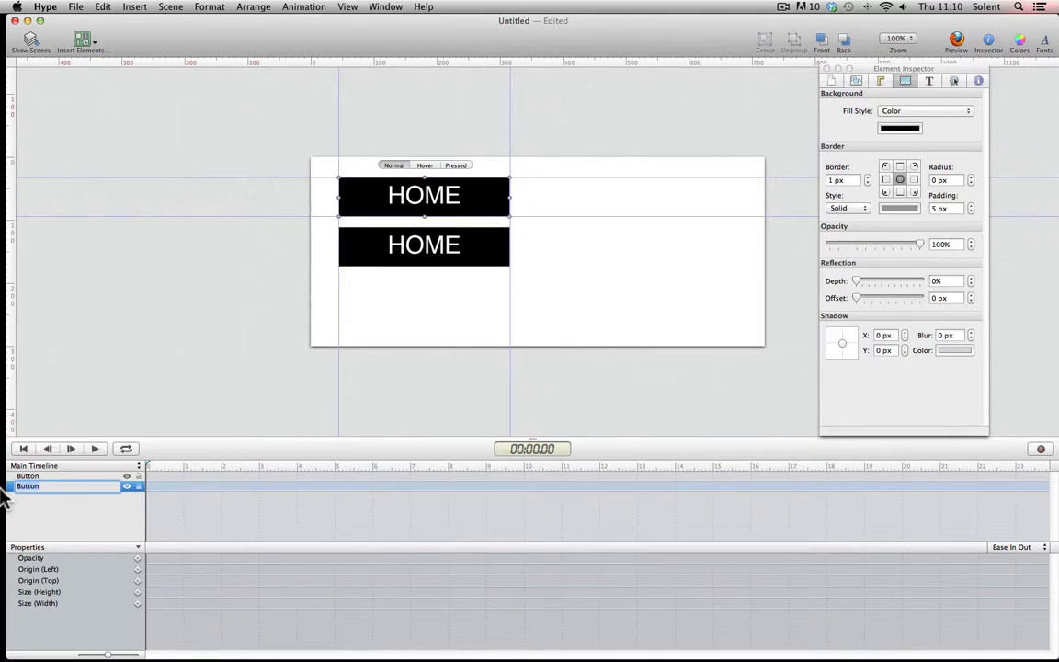
type("Home button")
Rename the lower button's timeline layer as info button and put the home button layer above it.
left_click(416, 244)
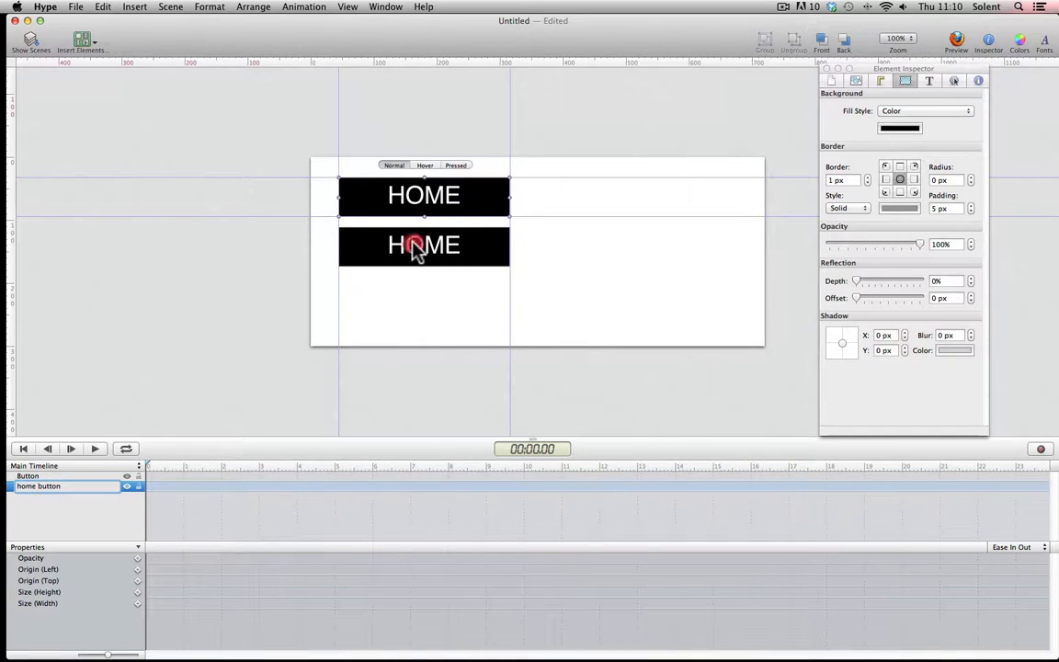
double_click(27, 475)
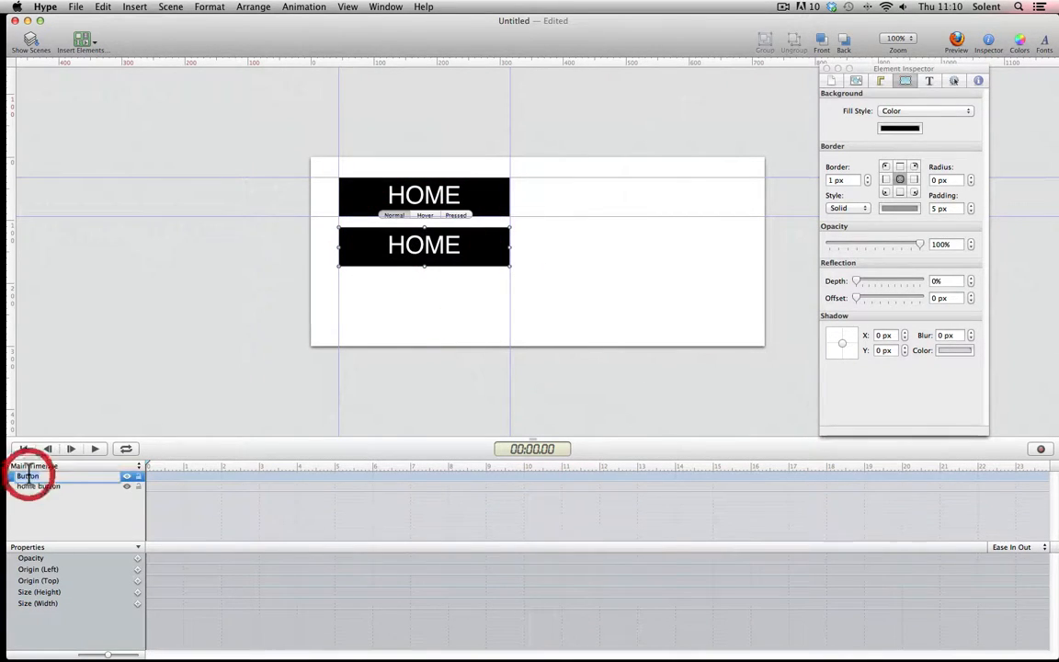
type("f")
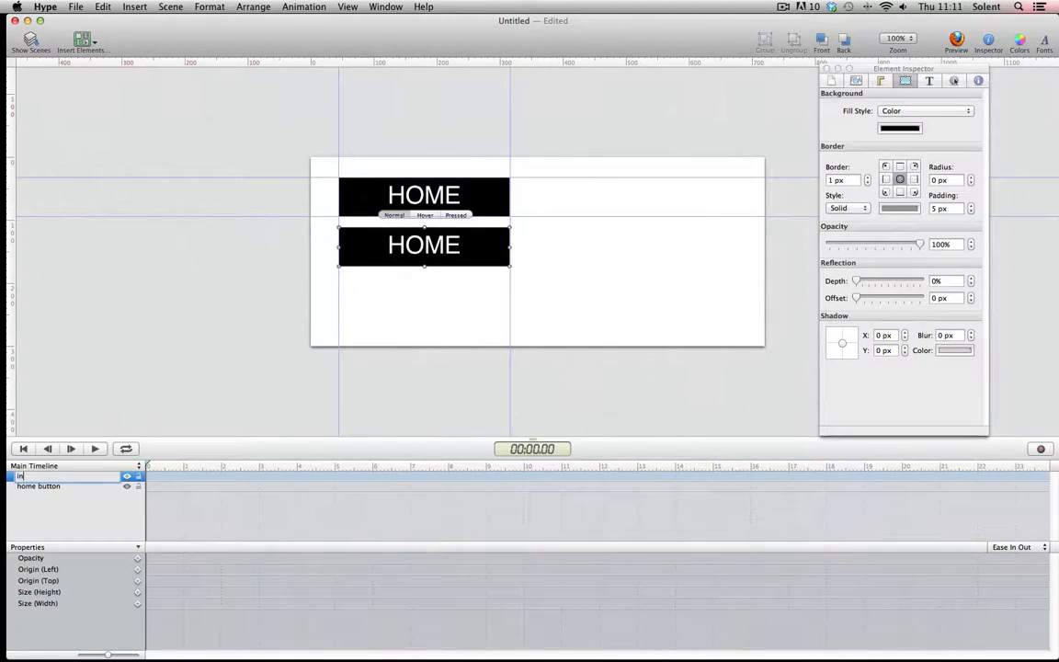
type("nfo button")
left_click(47, 515)
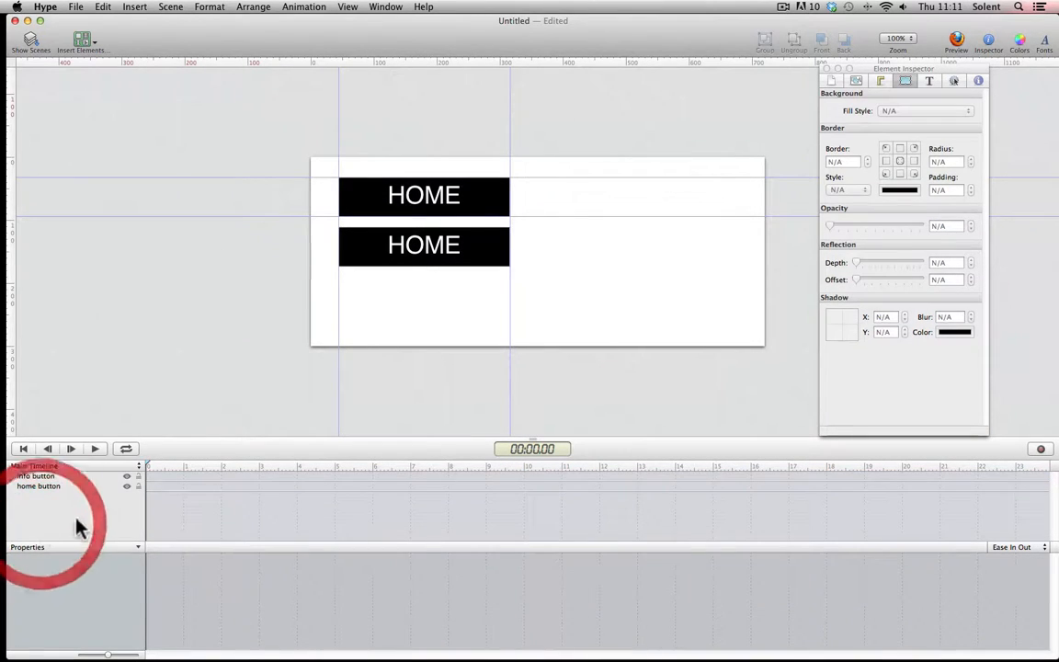
left_click_drag(55, 478, 55, 479)
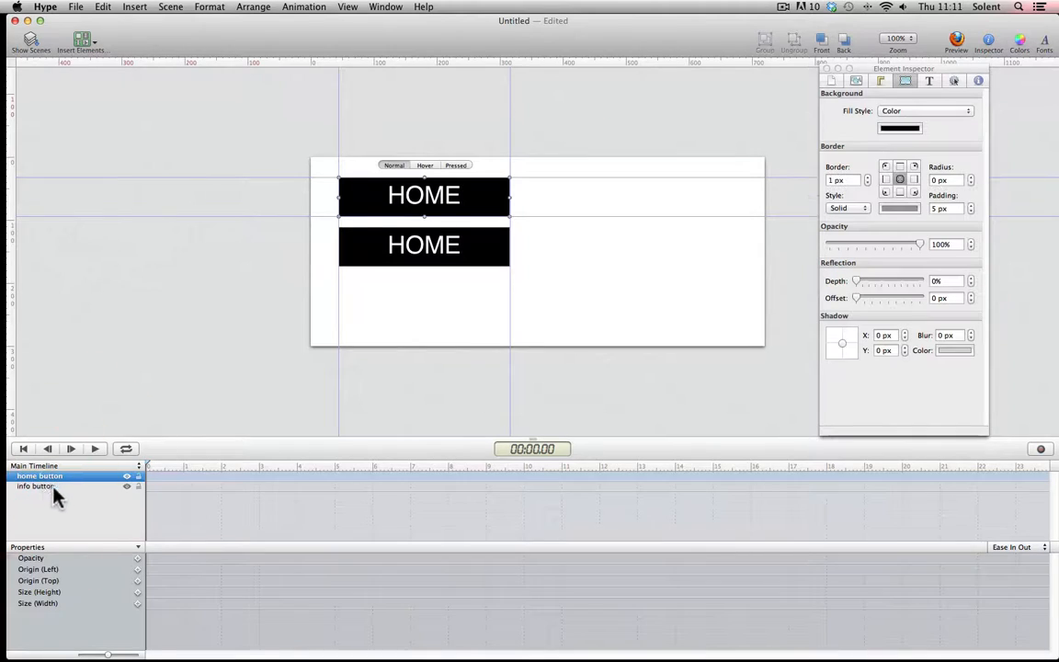
Change the lower button's label to INFO.
left_click(452, 253)
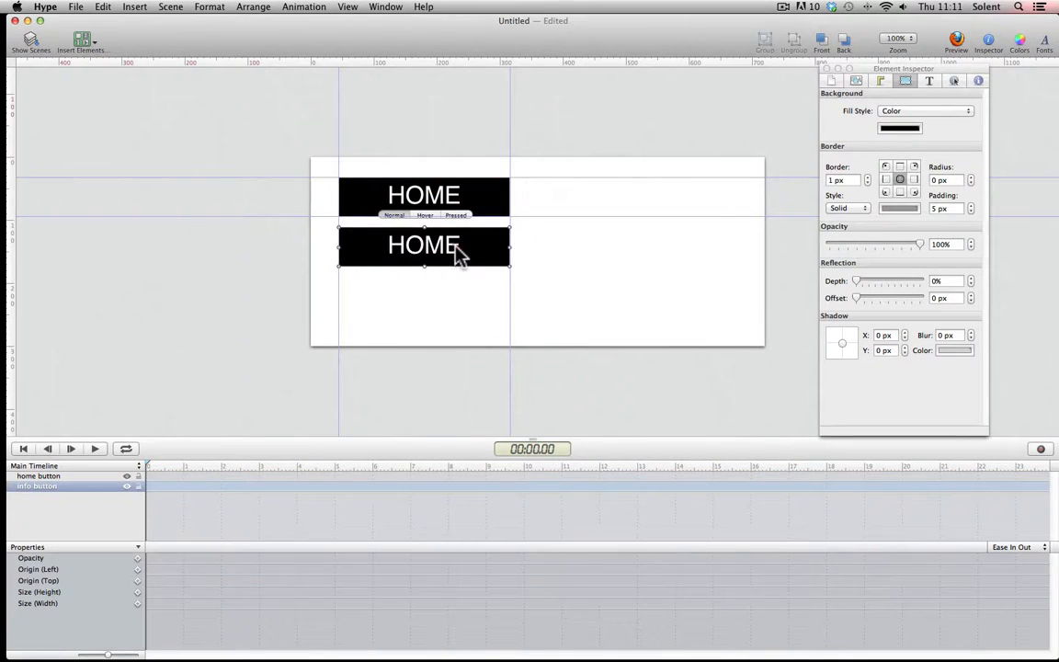
double_click(454, 247)
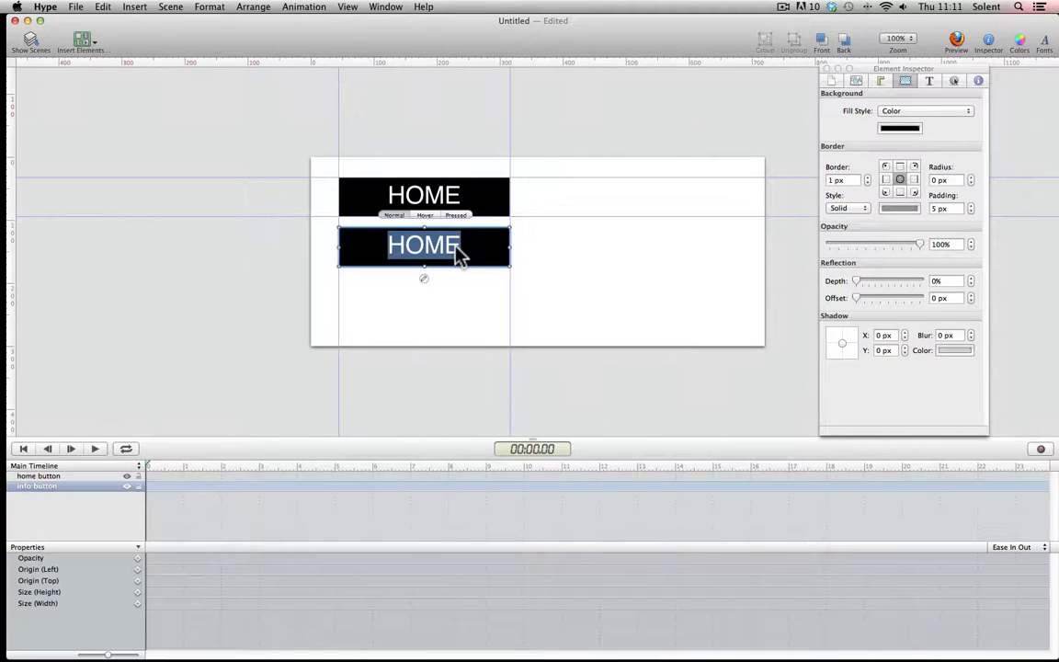
type("INFO")
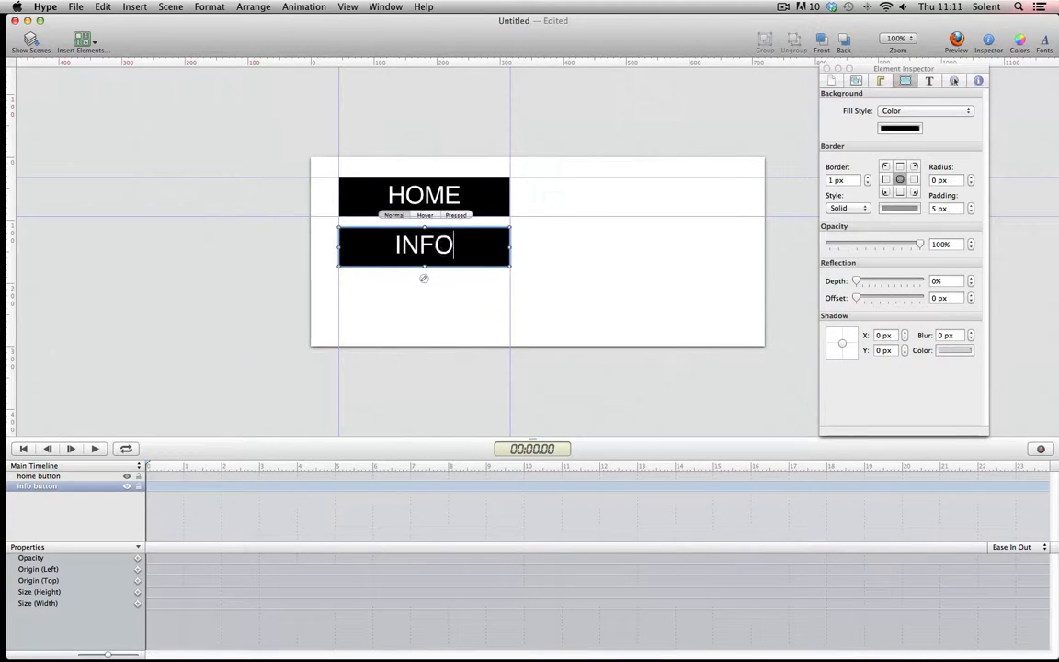
left_click(568, 265)
Review the INFO button's Normal, Hover and Pressed states, checking the fill colour and label of each.
left_click(441, 245)
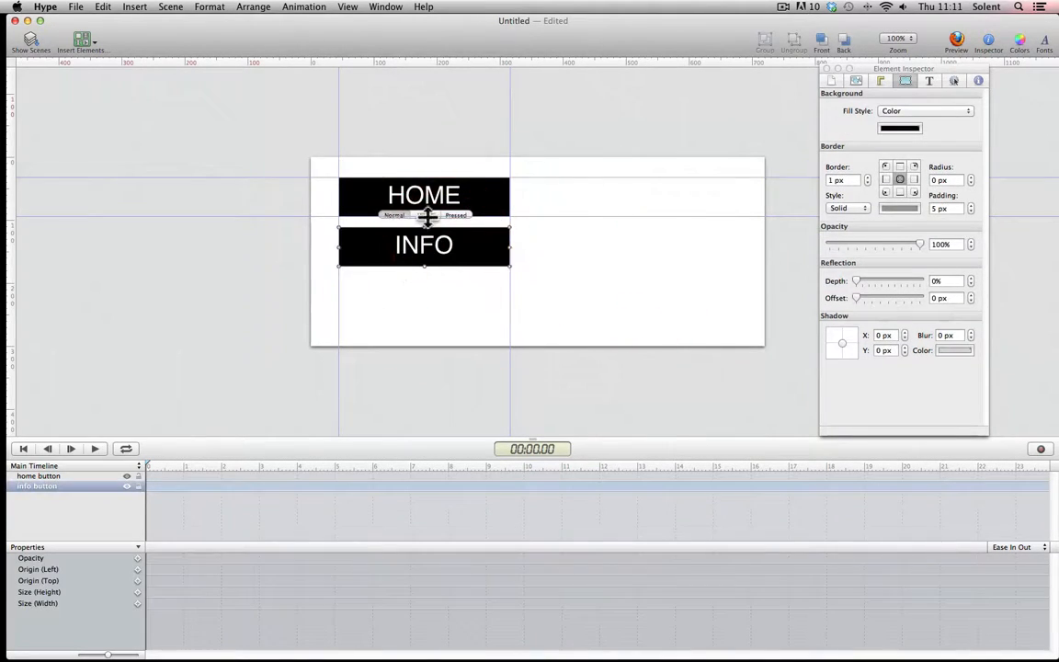
left_click(427, 215)
left_click(454, 215)
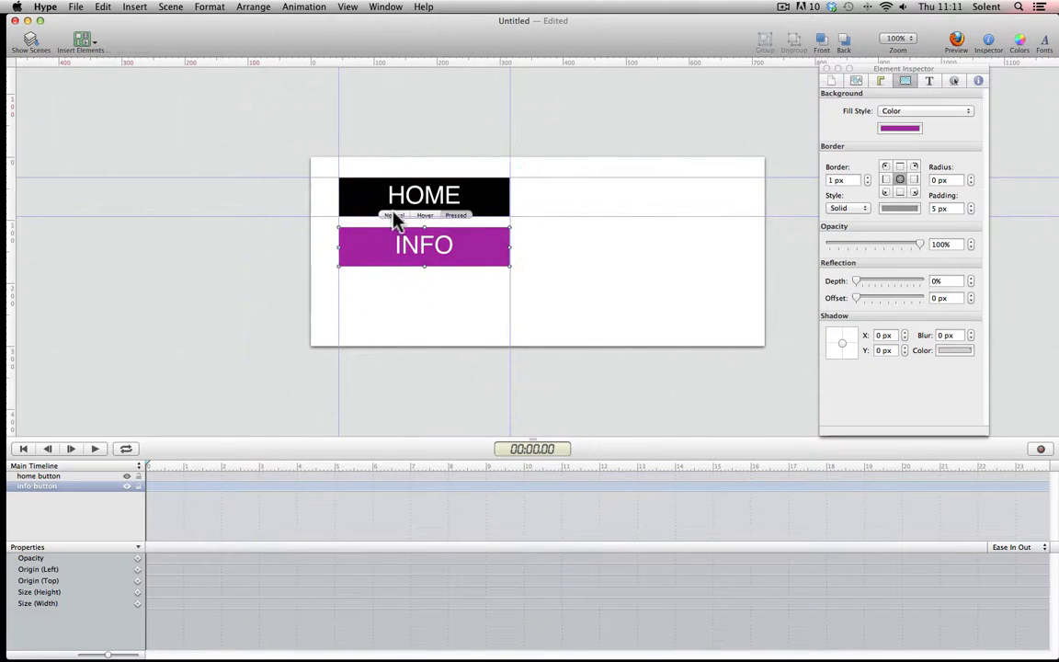
left_click(394, 215)
left_click(423, 215)
left_click(454, 215)
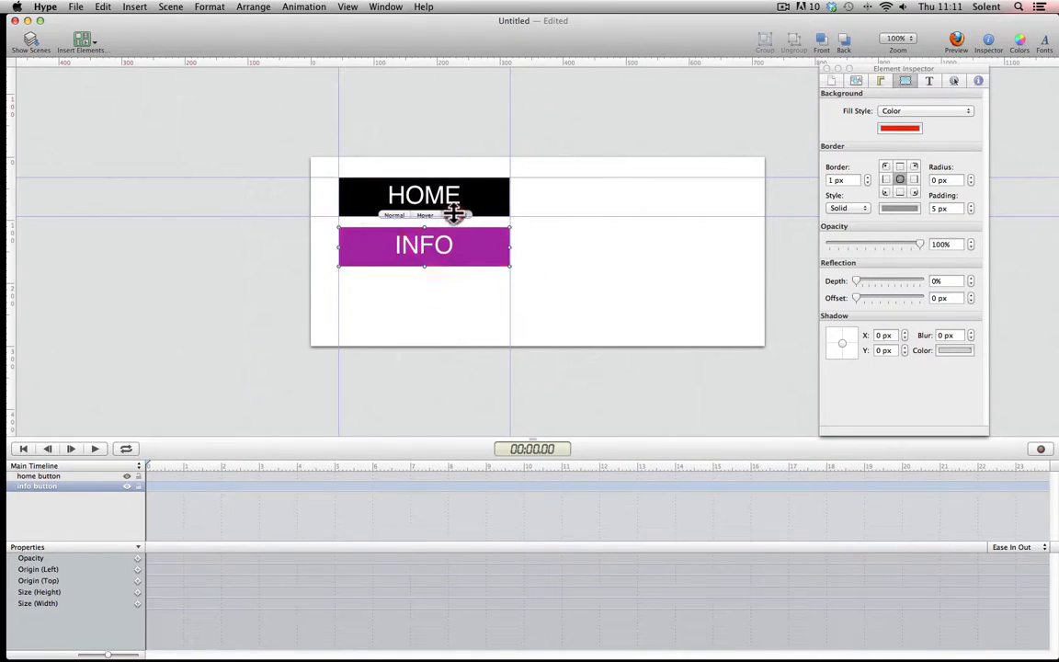
left_click(391, 215)
left_click(425, 215)
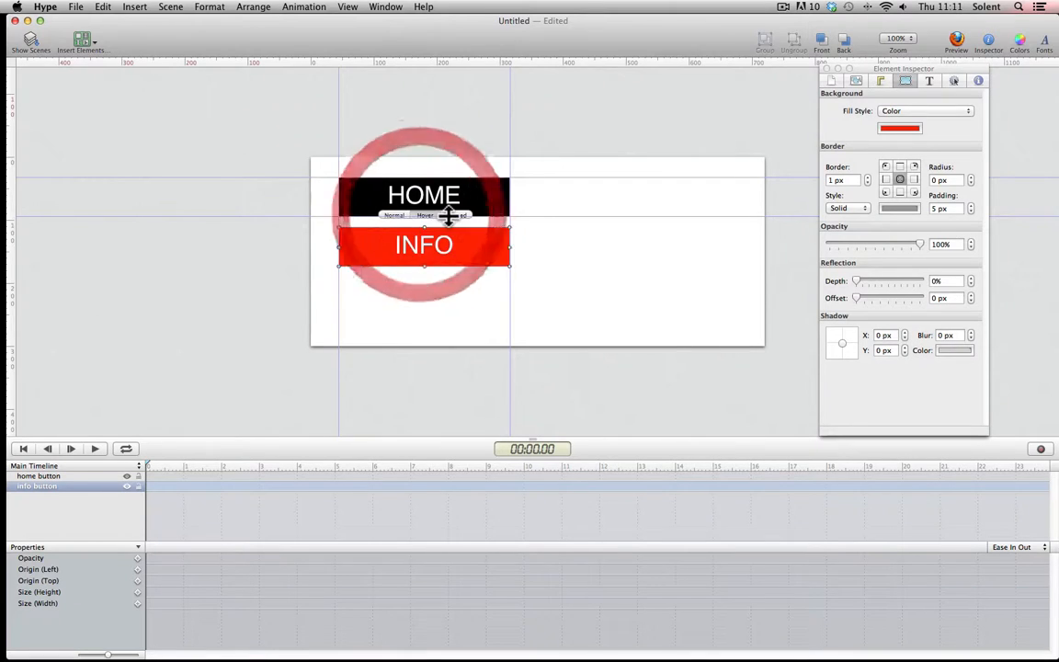
left_click(454, 215)
left_click(535, 272)
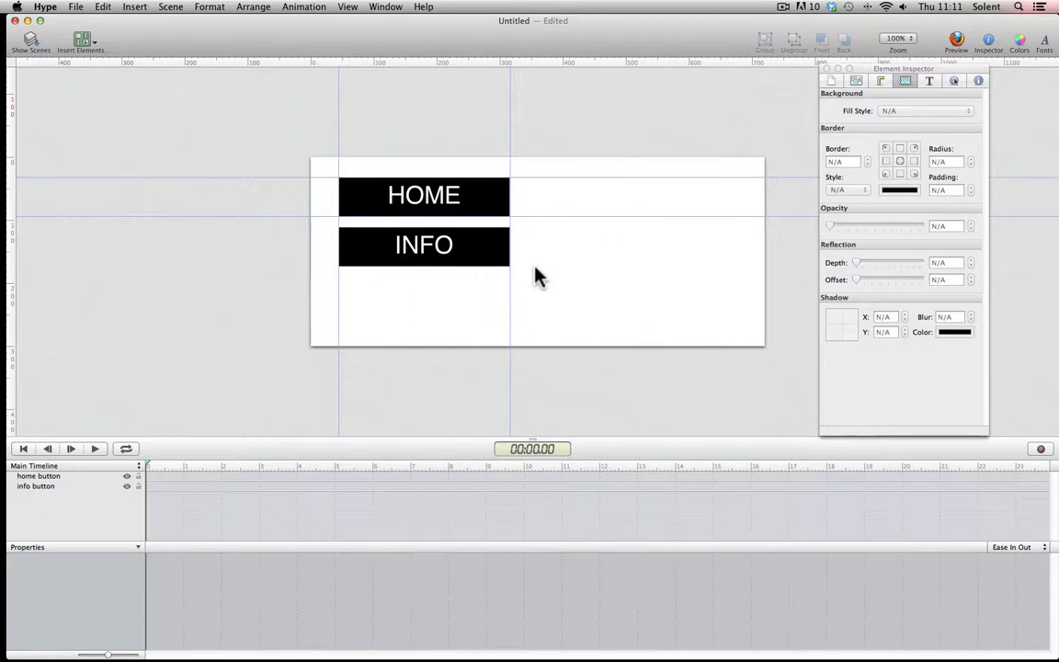
Preview the document in the browser, test the HOME and INFO buttons, and return to the Hype document.
key("super+Return")
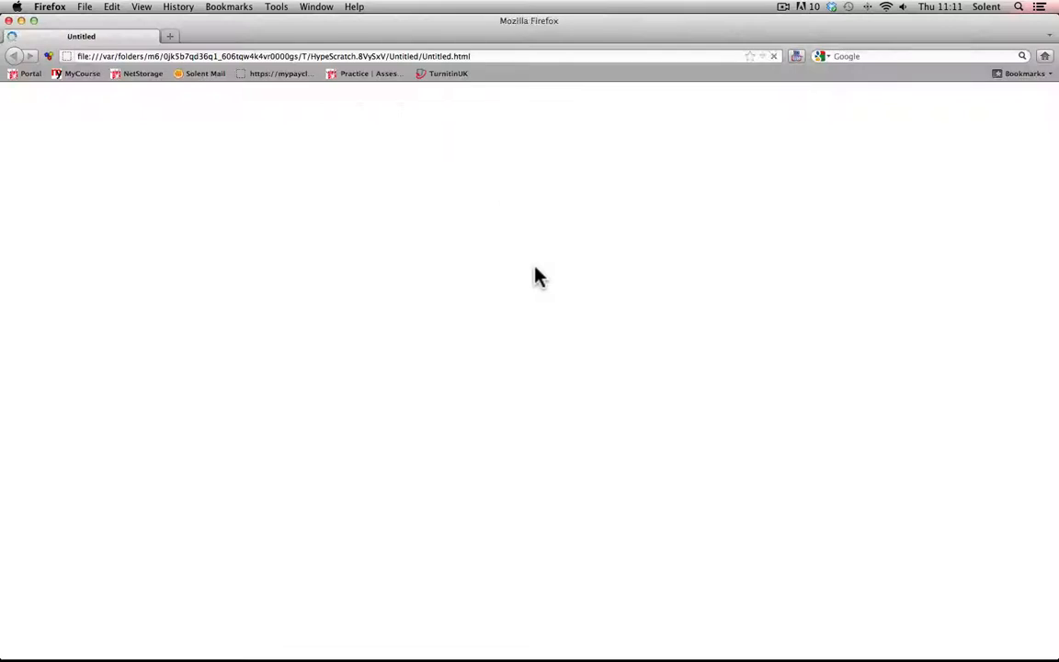
left_click(421, 119)
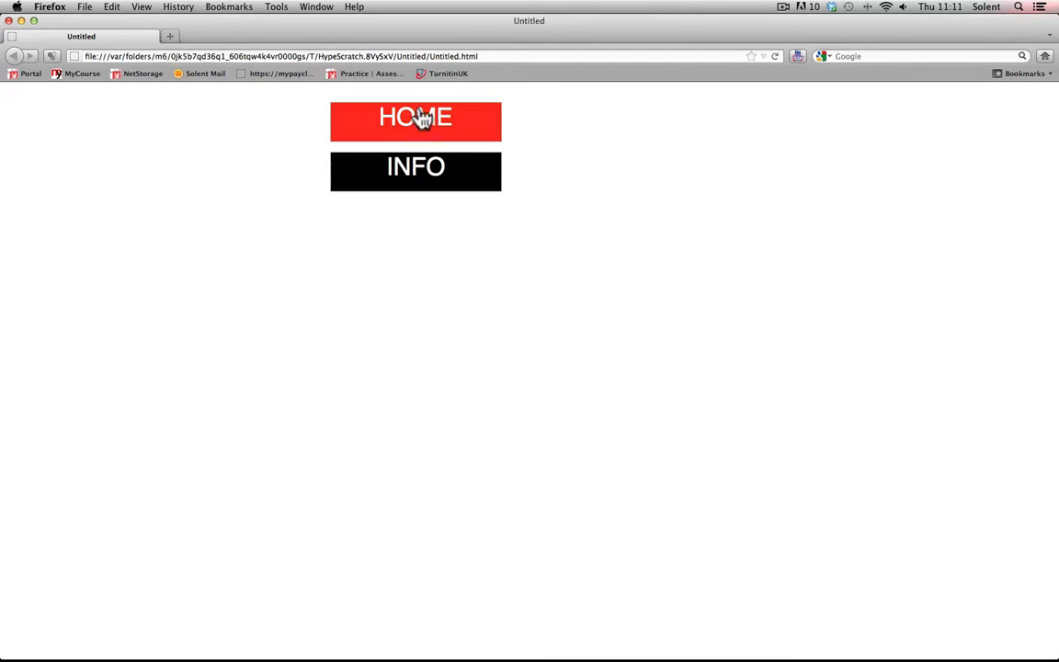
left_click(421, 171)
left_click(423, 133)
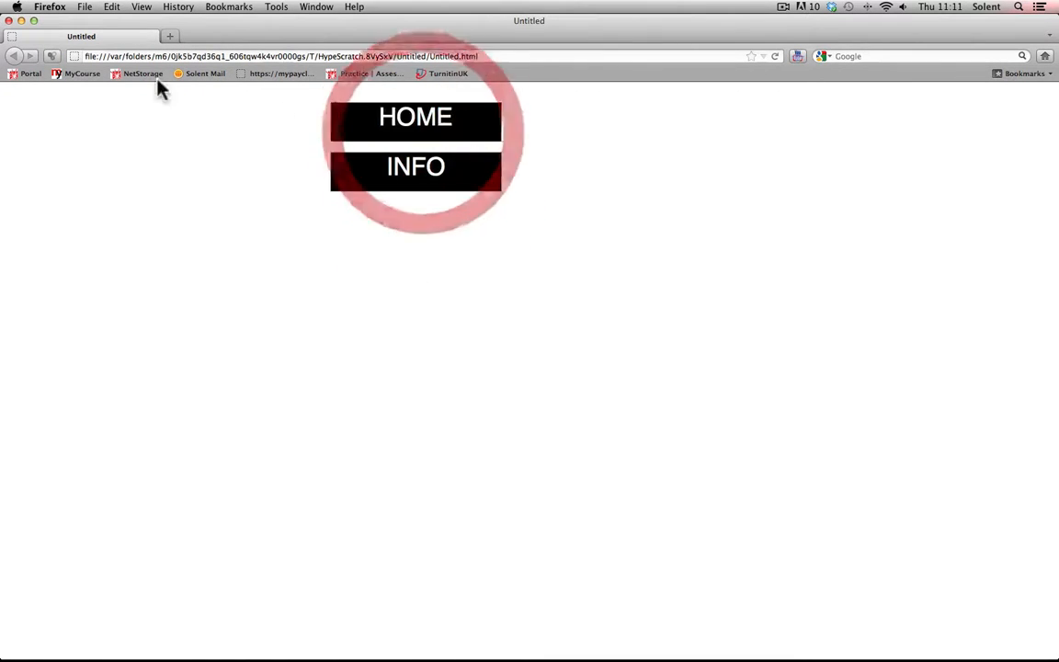
left_click(9, 21)
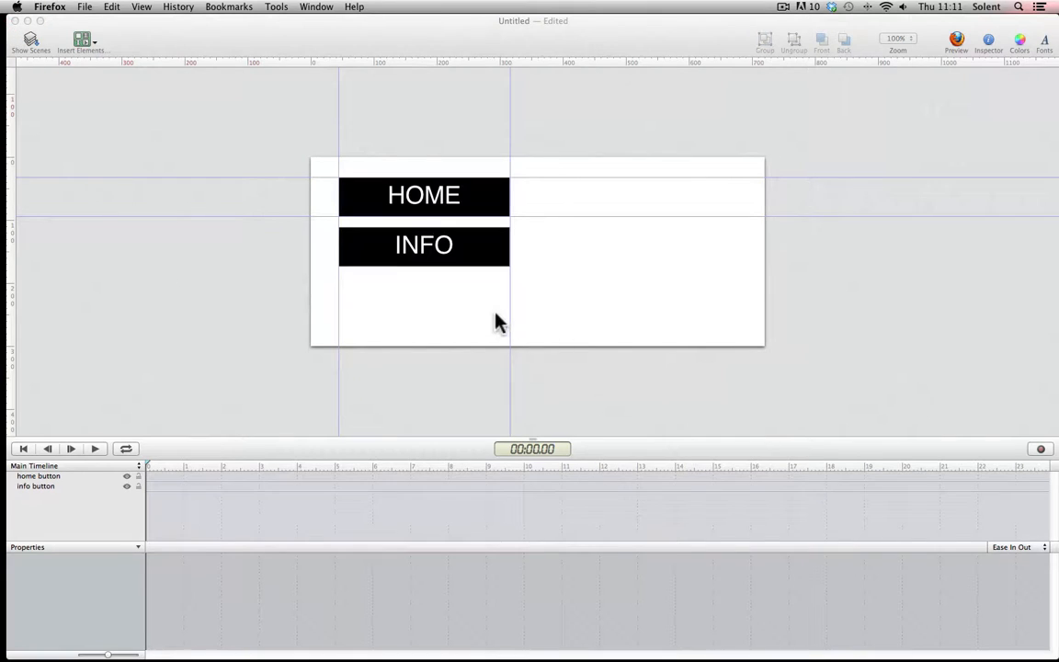
left_click(437, 310)
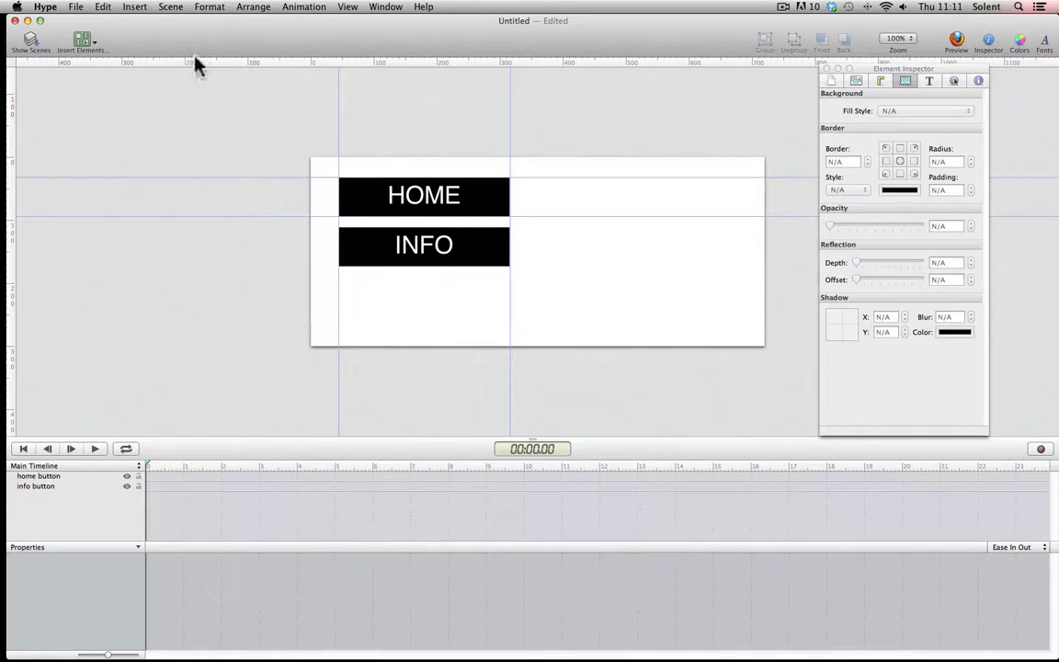
Show the document's scenes and rename the untitled scene as home.
left_click(31, 45)
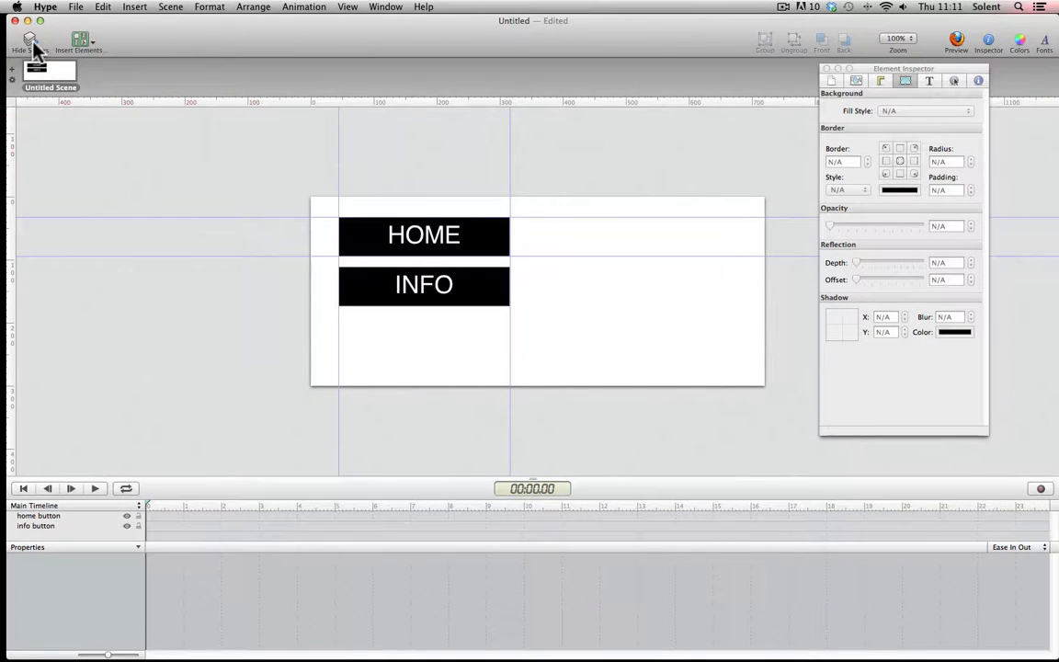
double_click(43, 89)
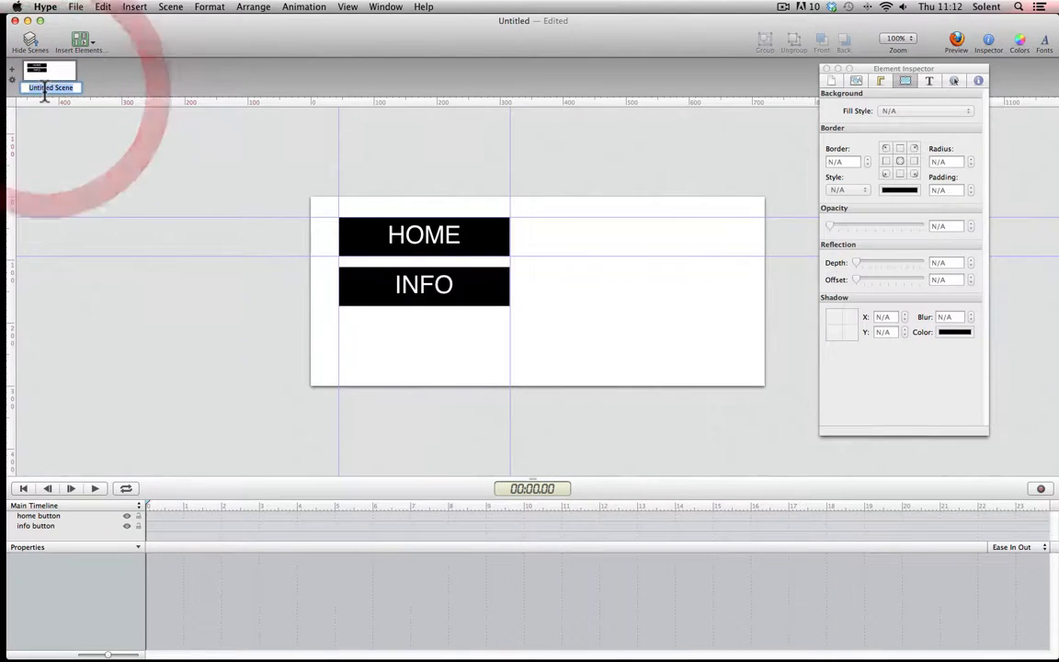
type("home")
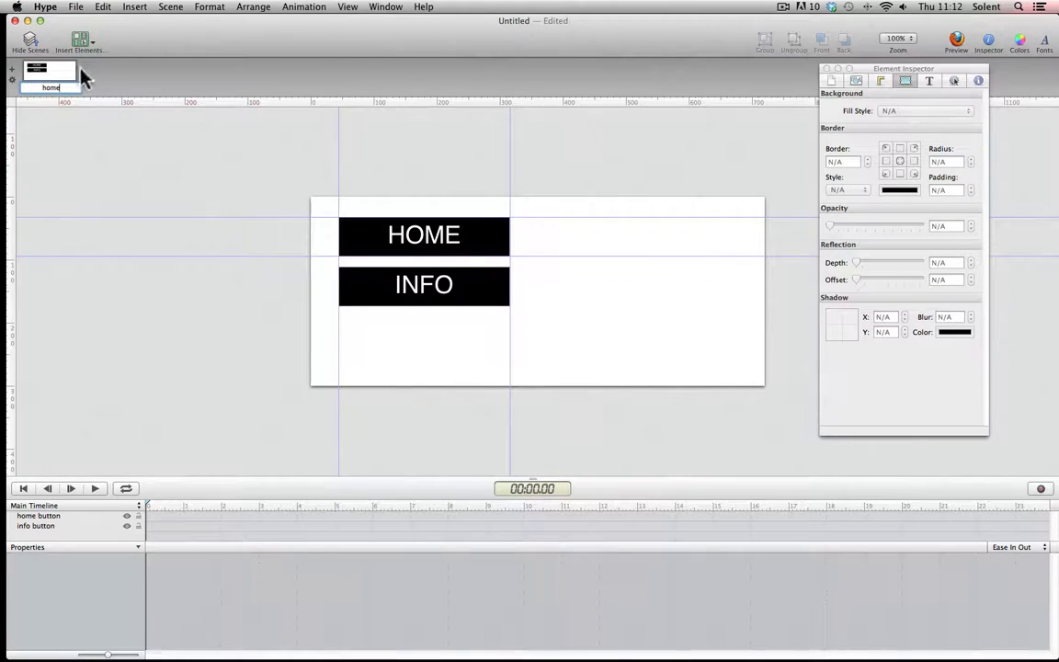
key("Return")
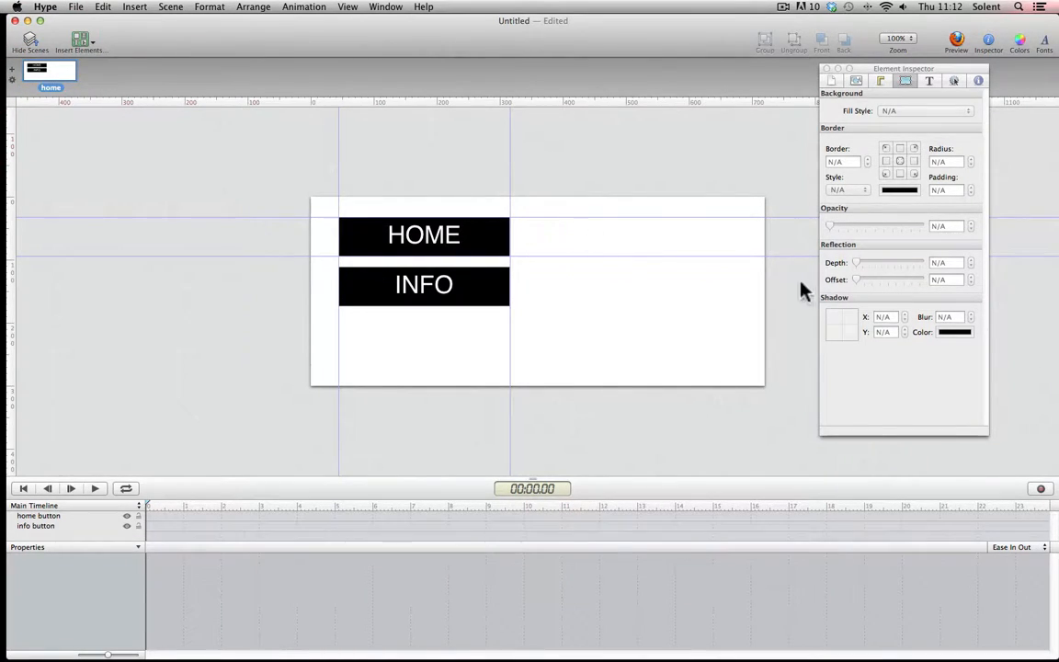
Insert the image MP900443328.jpg from the Hype_buttons folder and move its layer beneath the home and info buttons.
left_click(90, 41)
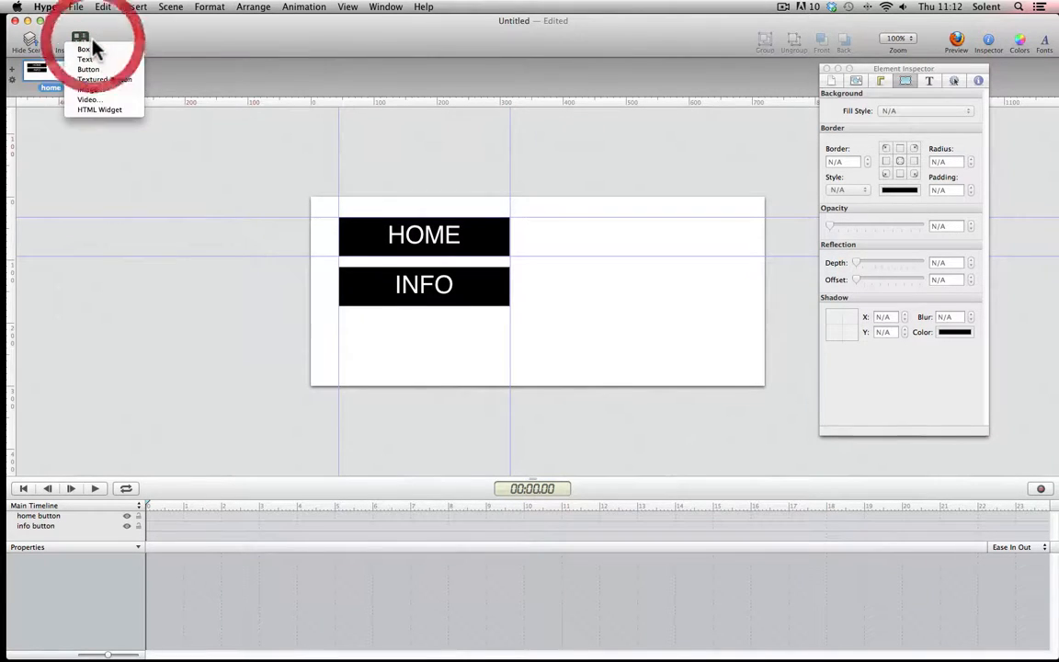
left_click(107, 92)
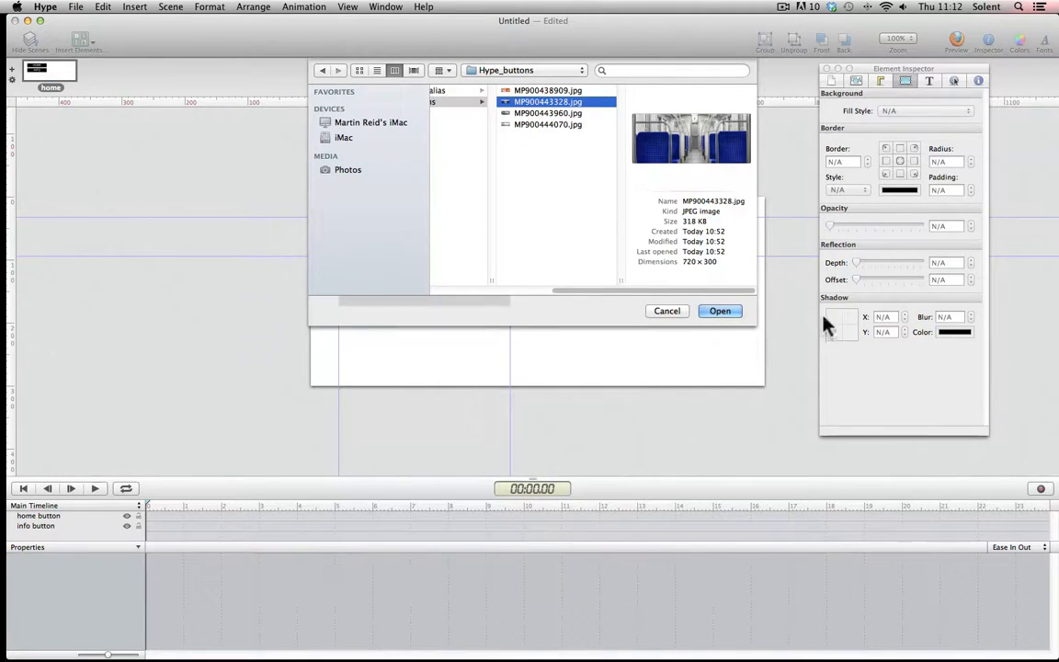
left_click(719, 310)
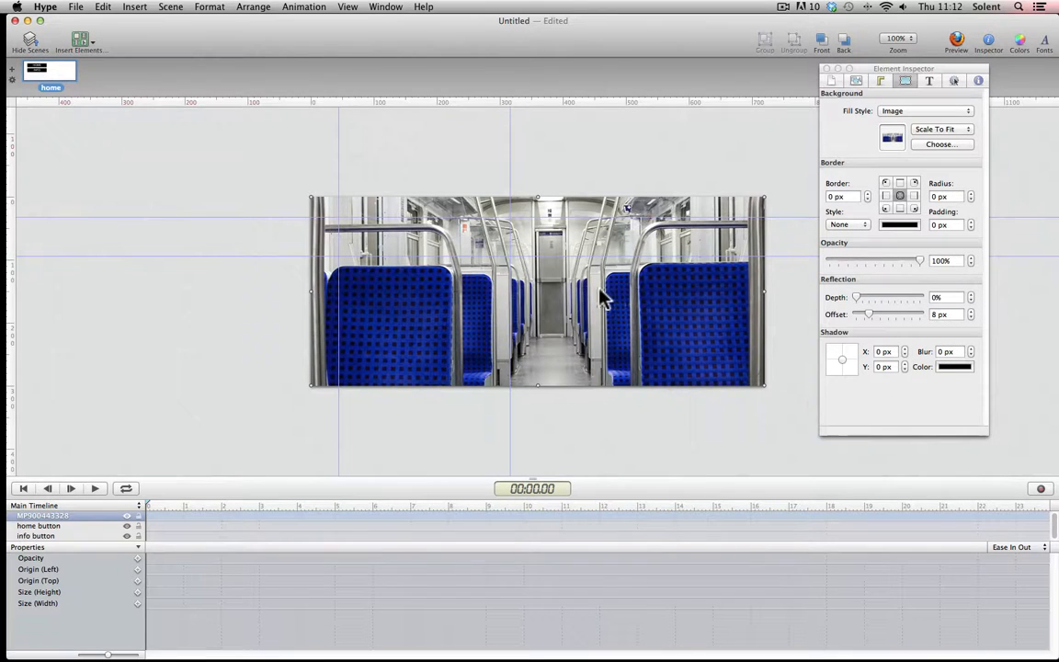
left_click_drag(101, 516, 94, 541)
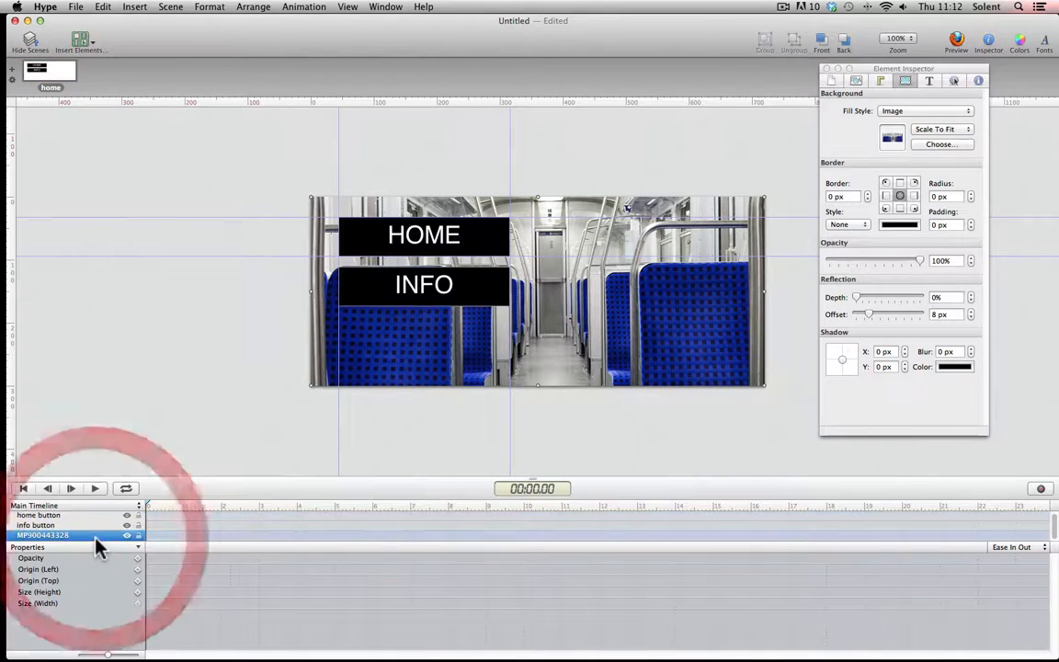
Reduce the opacity of the train interior image to about 58%.
left_click(699, 312)
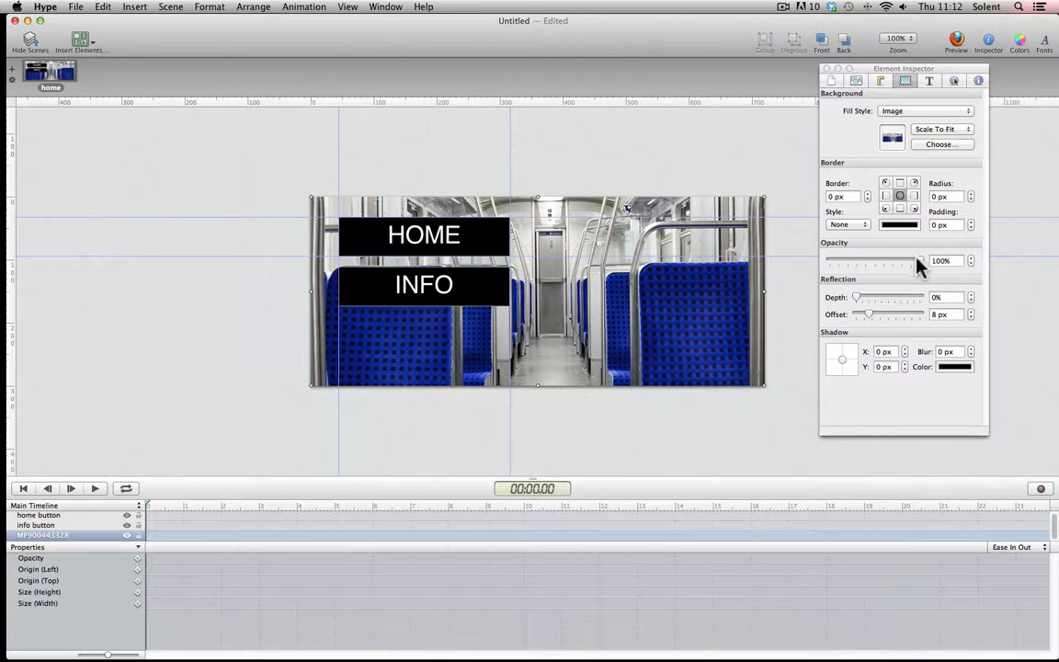
left_click_drag(915, 262, 880, 262)
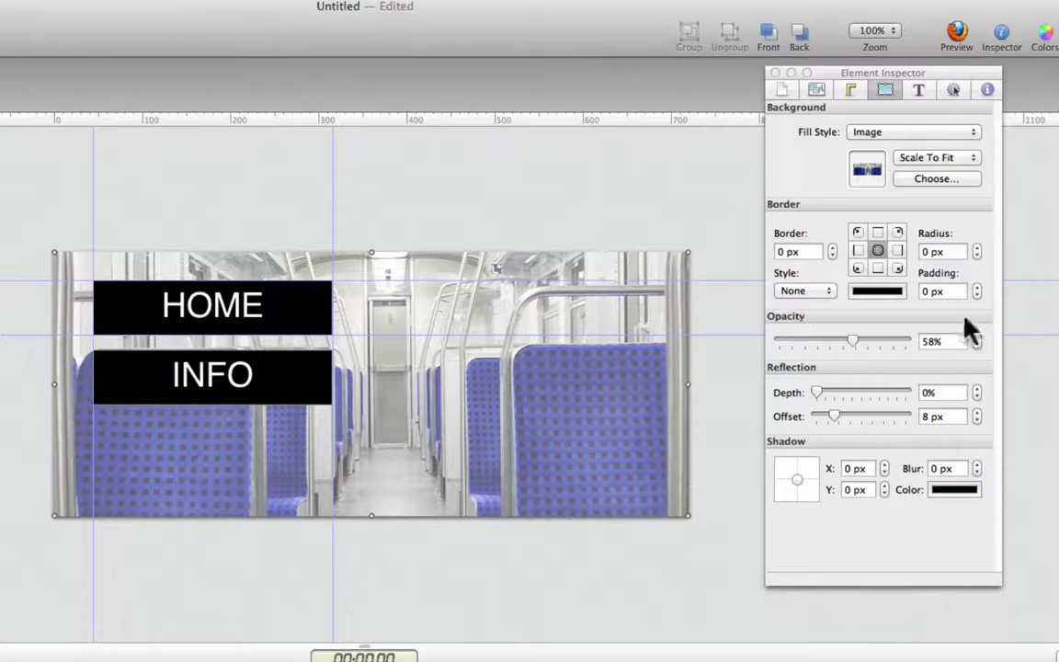
Insert a text element reading HOME and place it over the upper-right area of the train image.
left_click(918, 89)
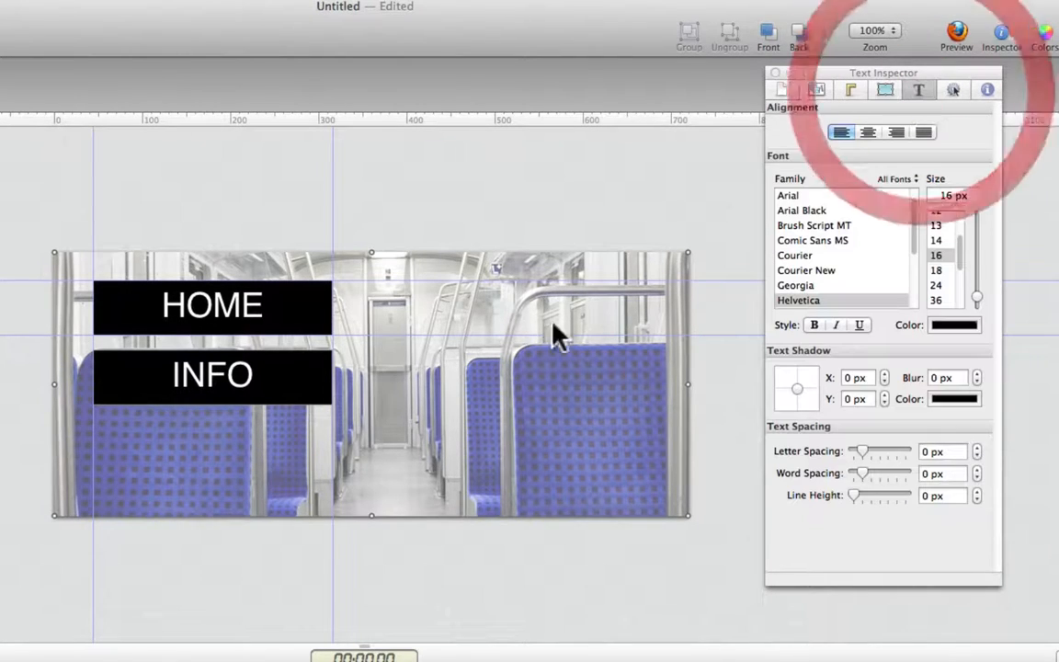
left_click_drag(549, 279, 609, 280)
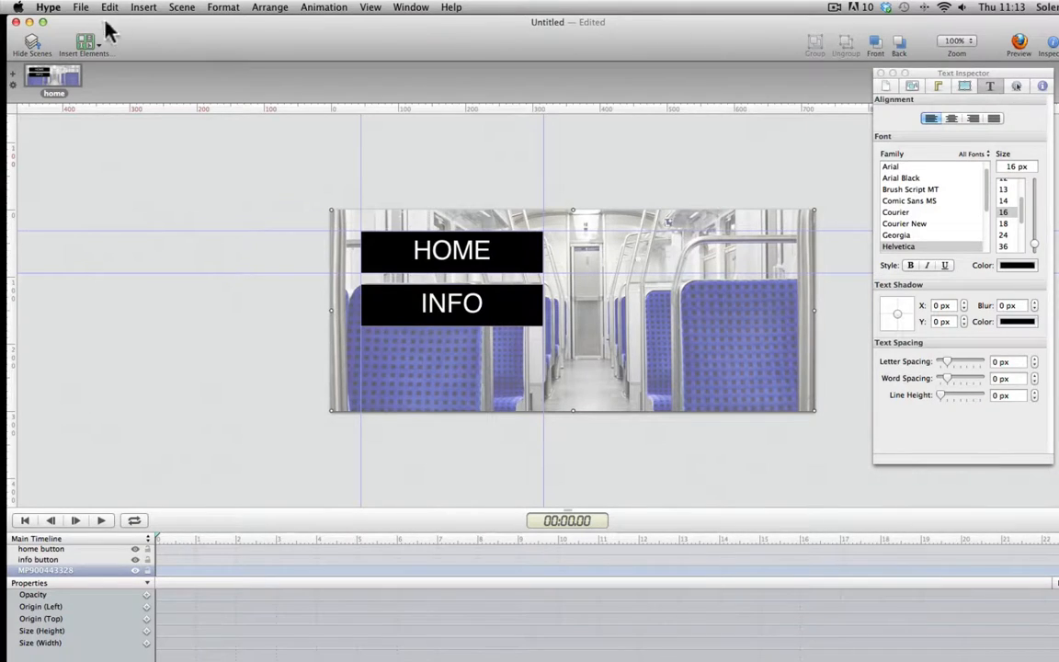
left_click(145, 7)
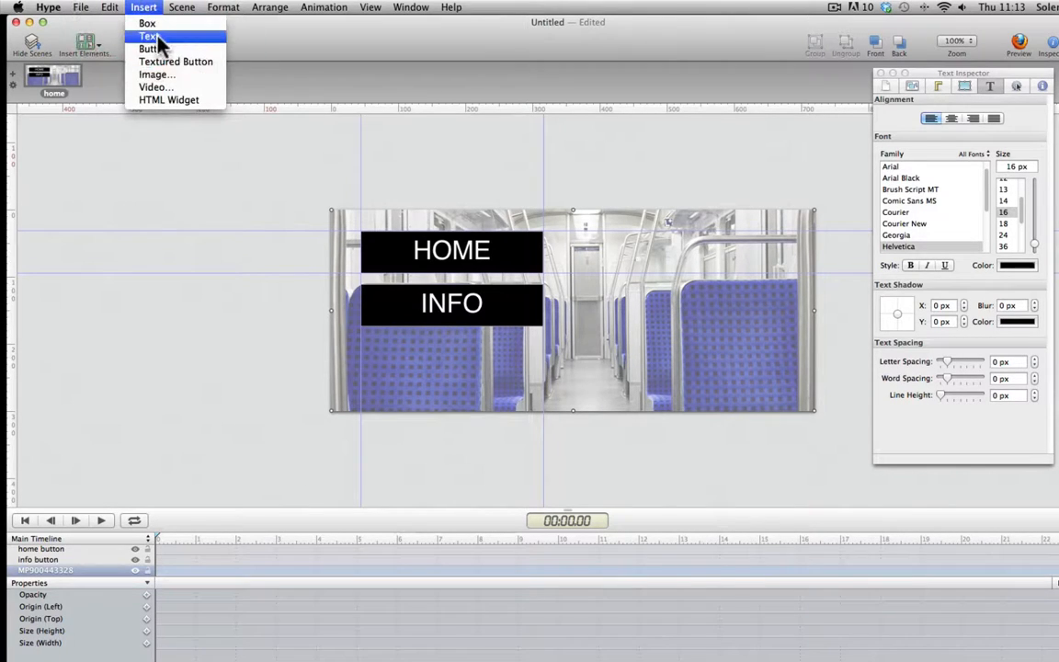
left_click(150, 36)
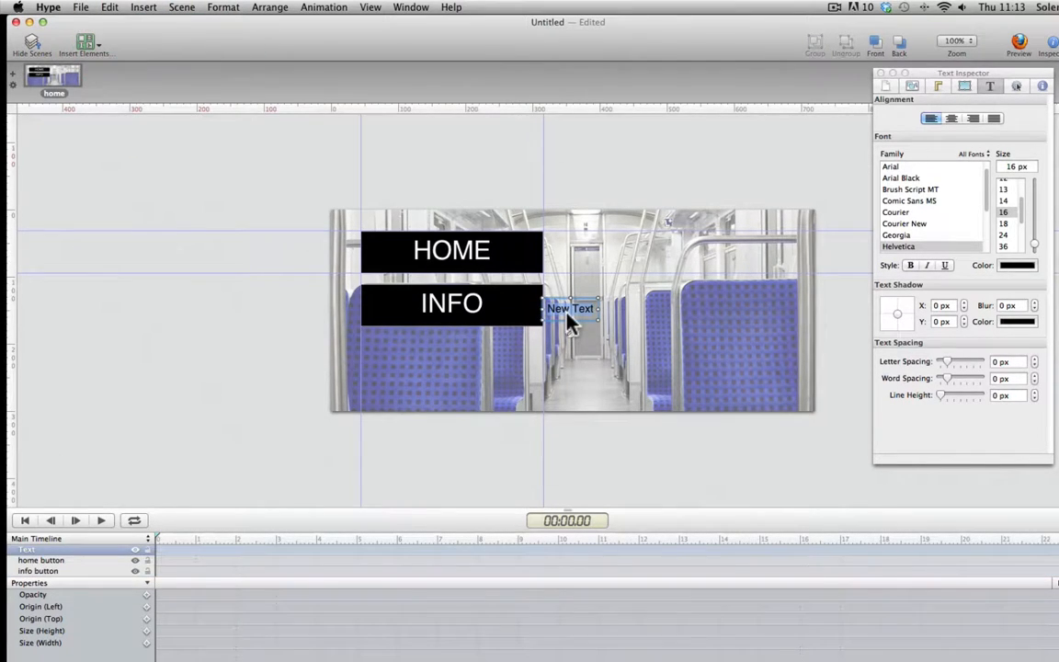
type("HOME")
left_click(576, 298)
left_click(592, 324)
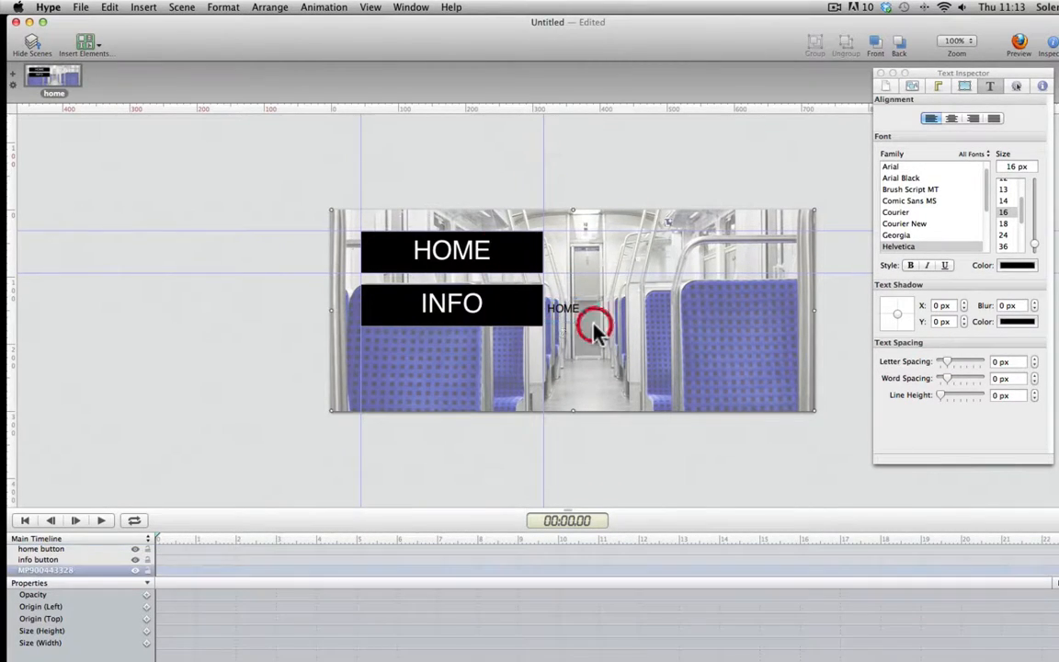
left_click_drag(564, 313, 785, 240)
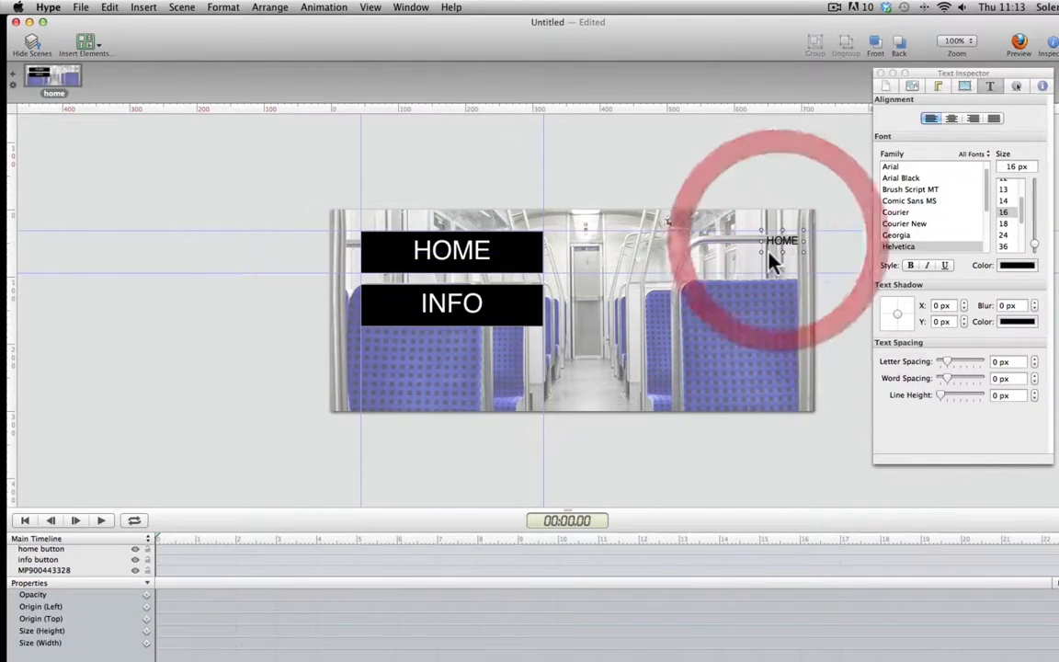
Enlarge the HOME heading text to 32 px and move it fully inside the image's upper-right corner.
left_click(777, 241)
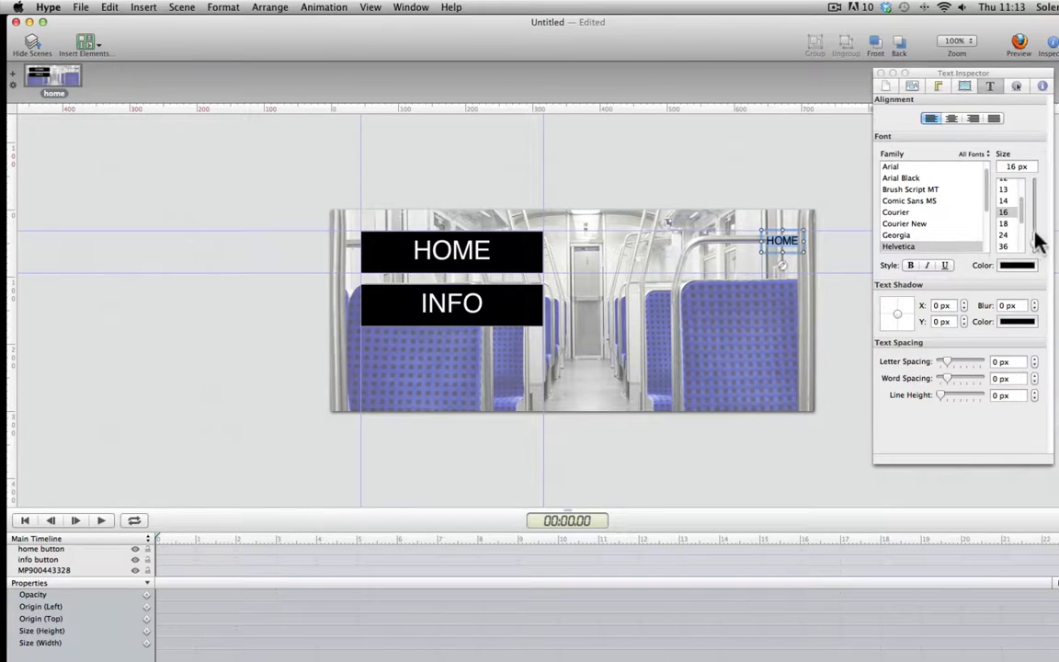
left_click_drag(1033, 244, 1010, 237)
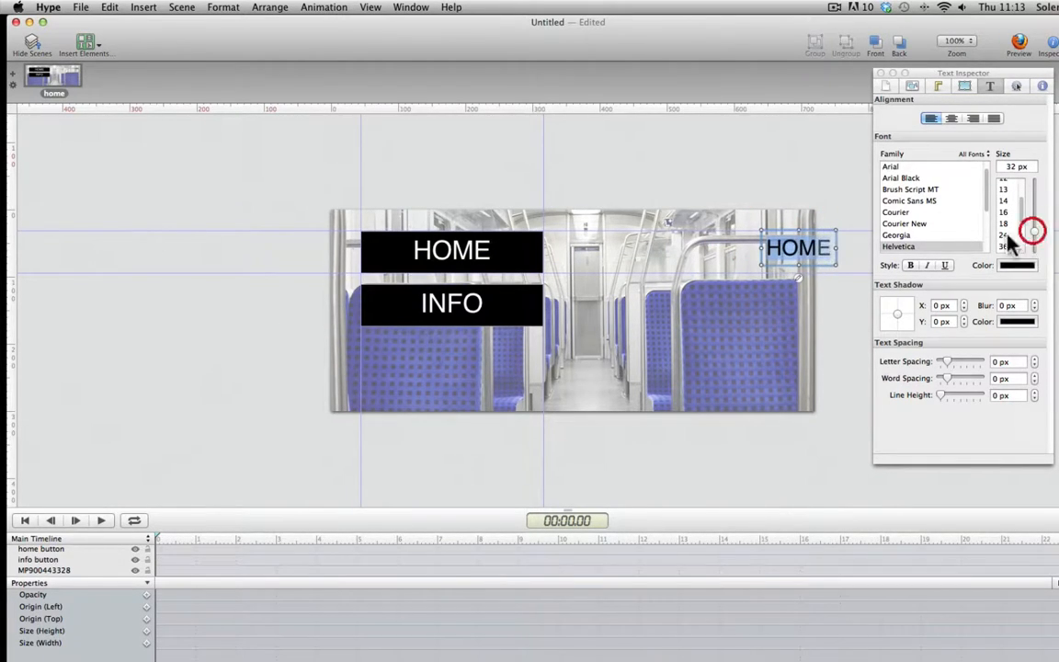
left_click(815, 232)
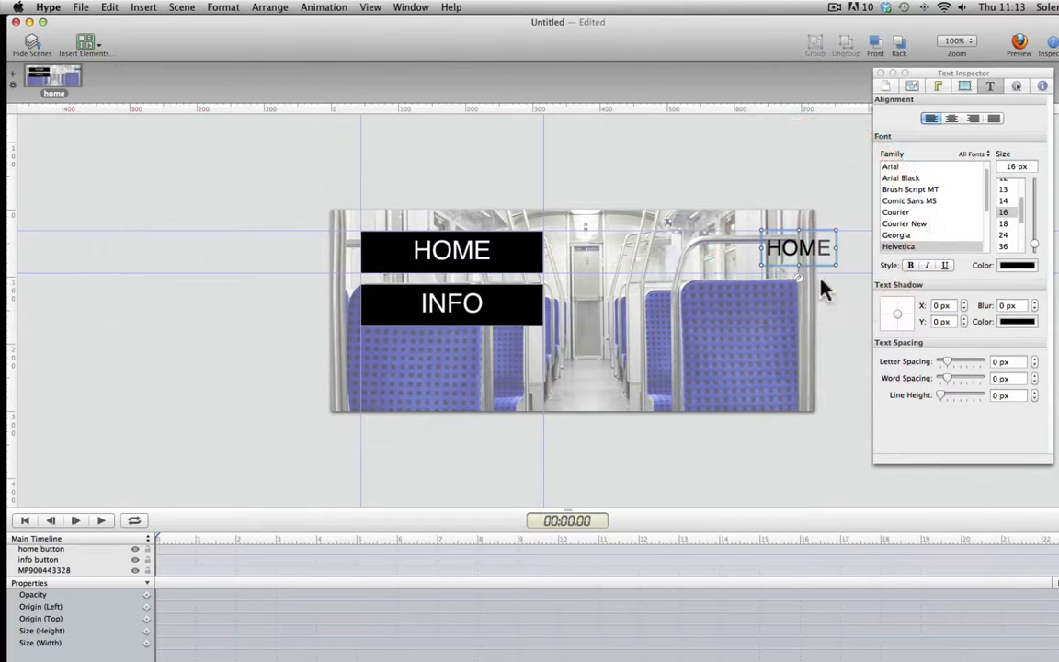
left_click(819, 267)
left_click(796, 260)
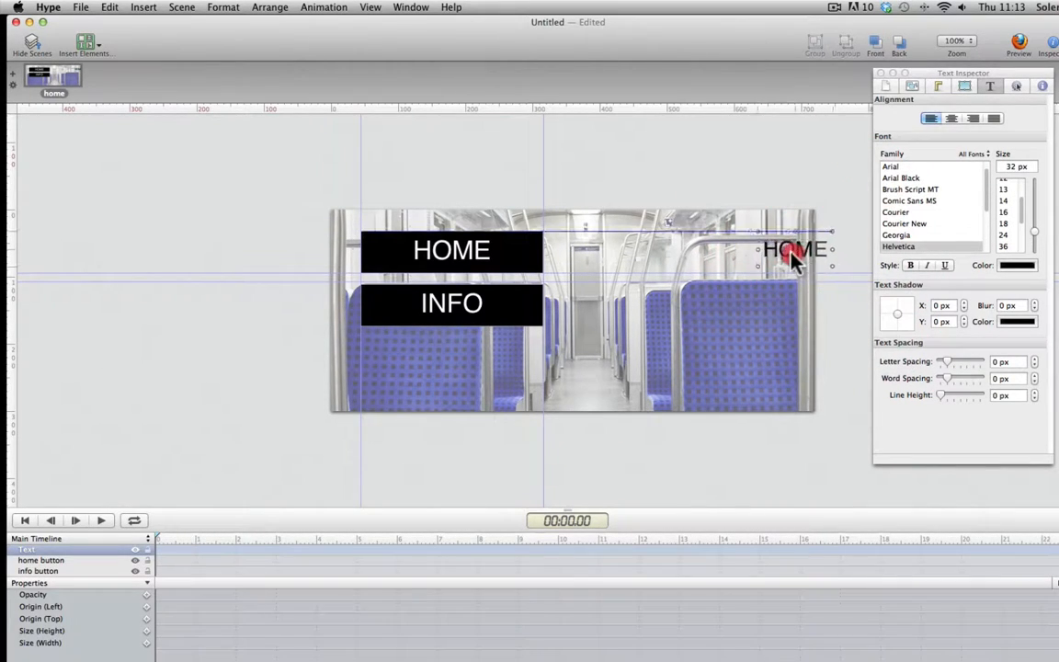
left_click_drag(796, 260, 770, 262)
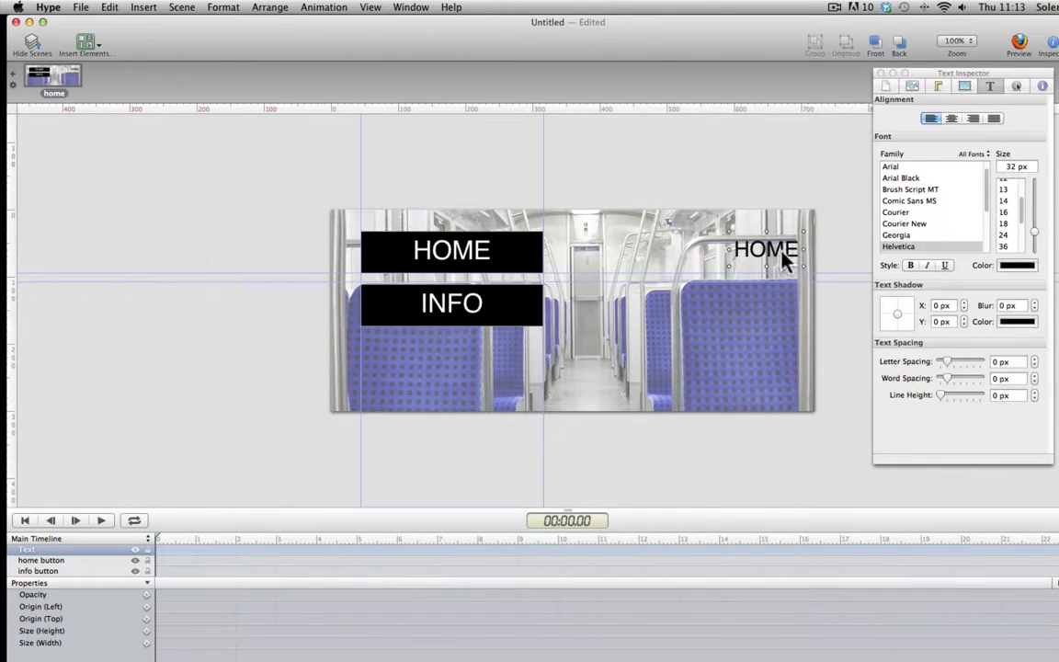
left_click_drag(786, 260, 784, 239)
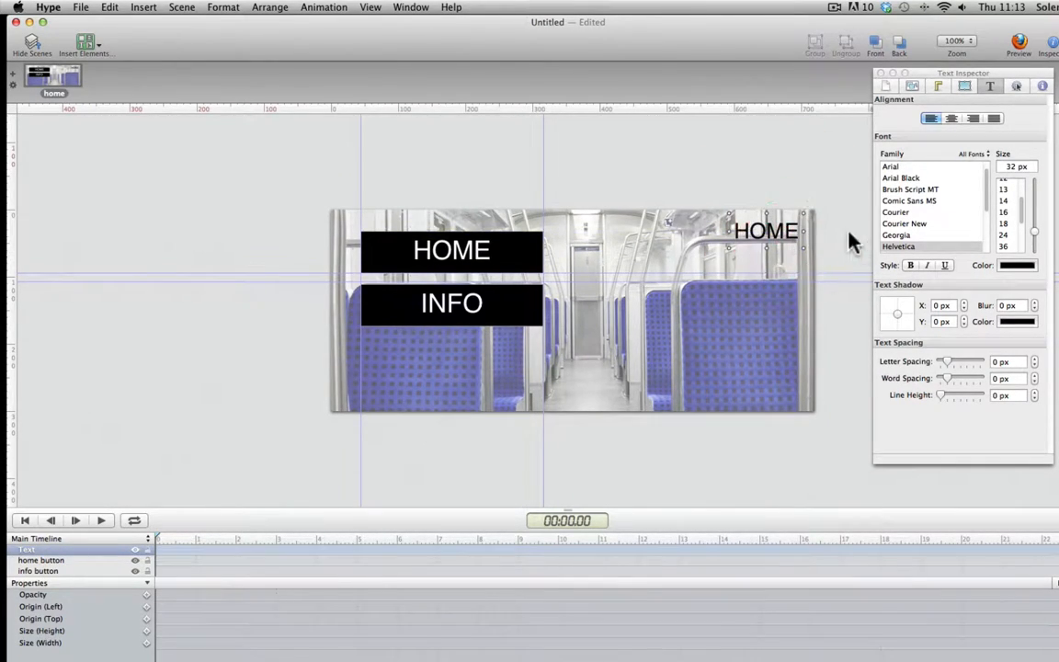
Make the HOME heading bold and nudge it up closer to the image's top edge.
double_click(776, 237)
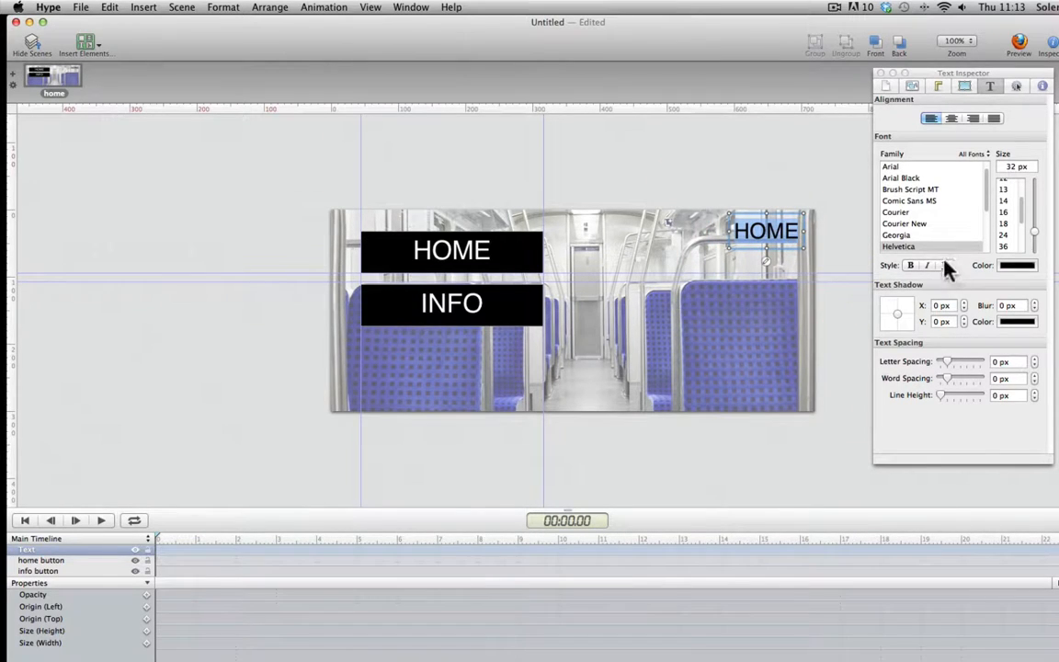
left_click(910, 264)
left_click(827, 240)
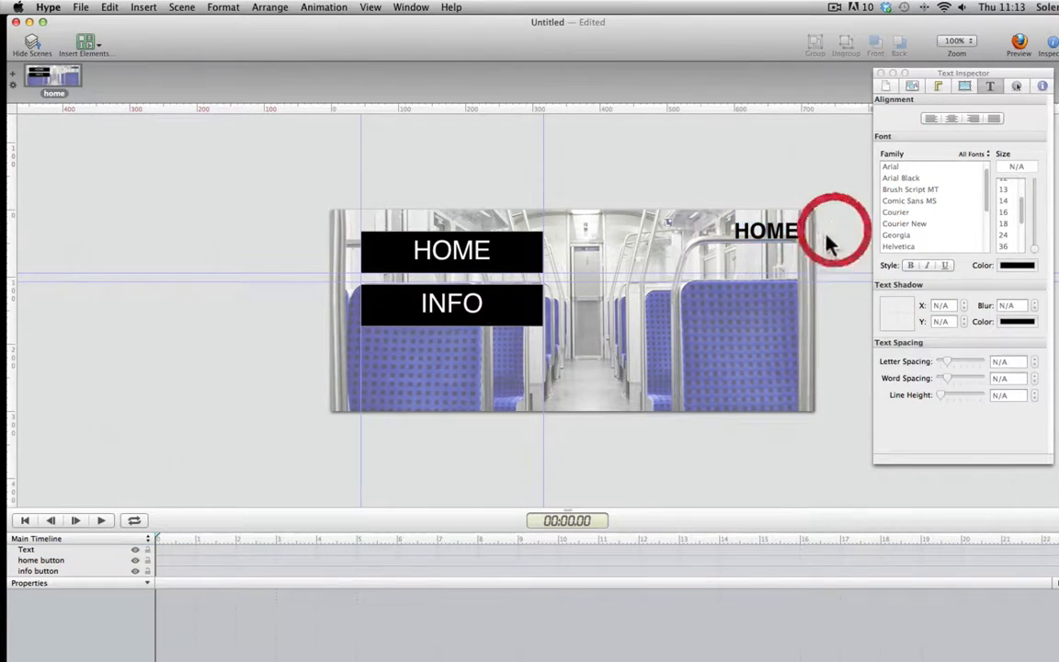
left_click(767, 239)
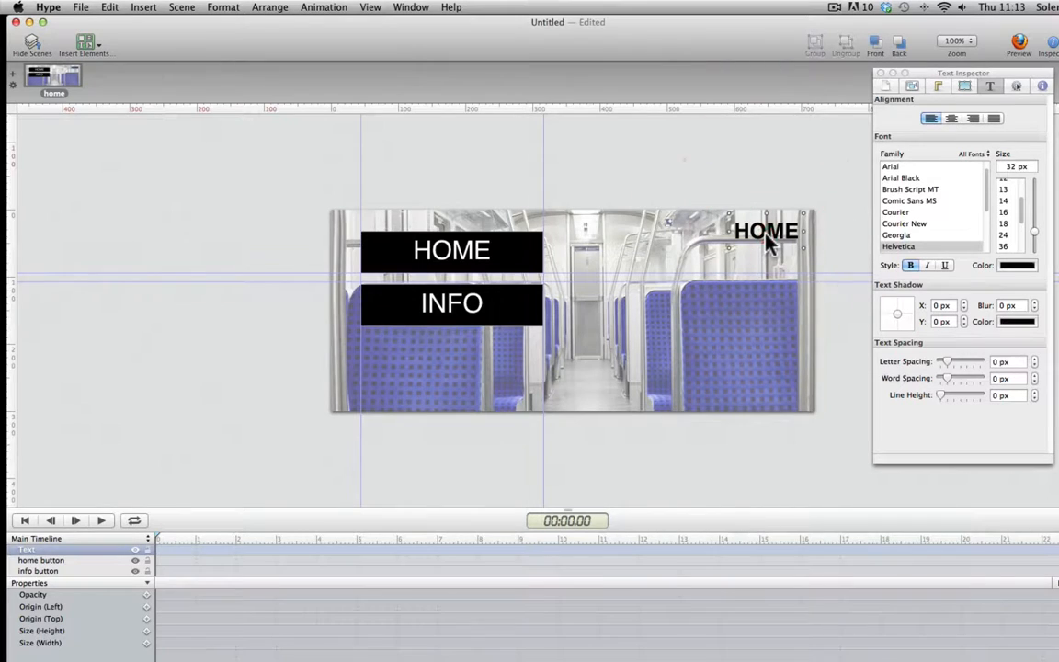
left_click_drag(765, 232, 765, 230)
left_click(797, 139)
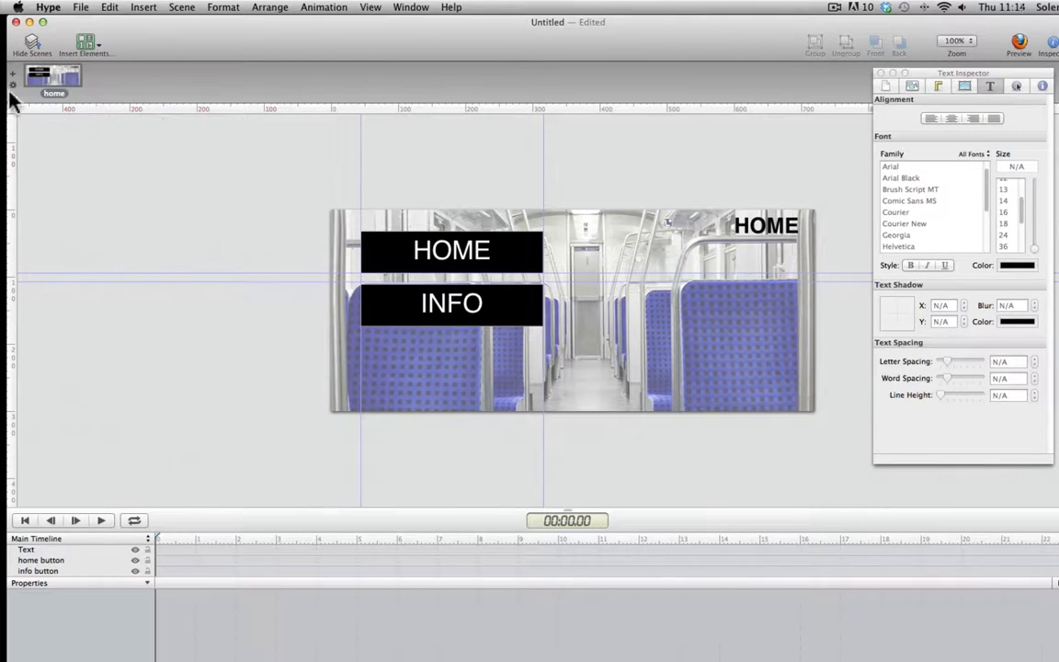
right_click(61, 81)
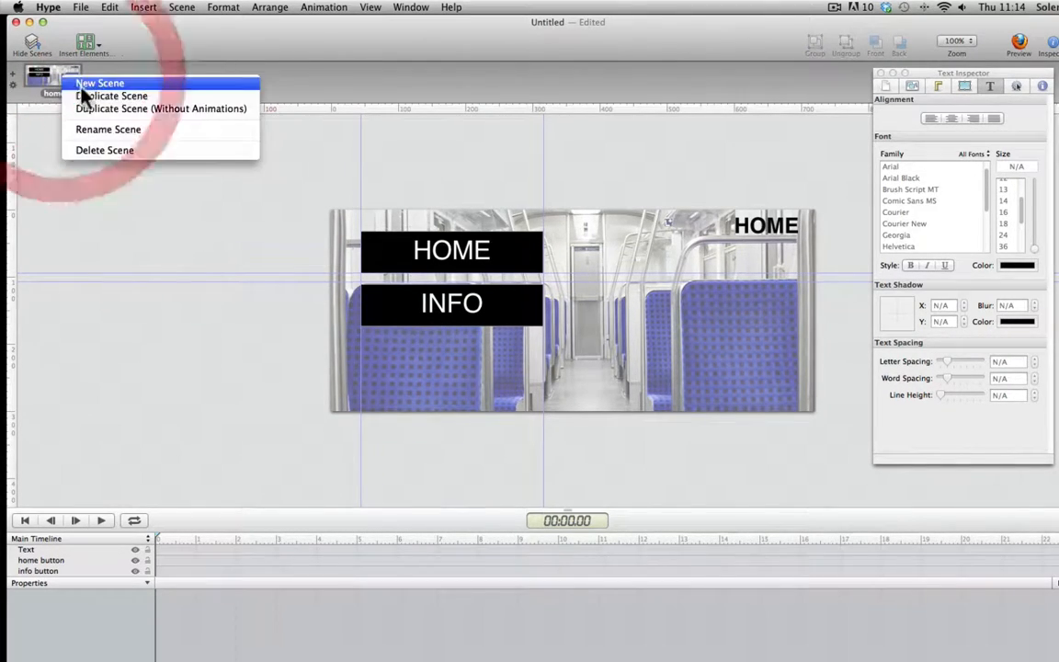
left_click(89, 95)
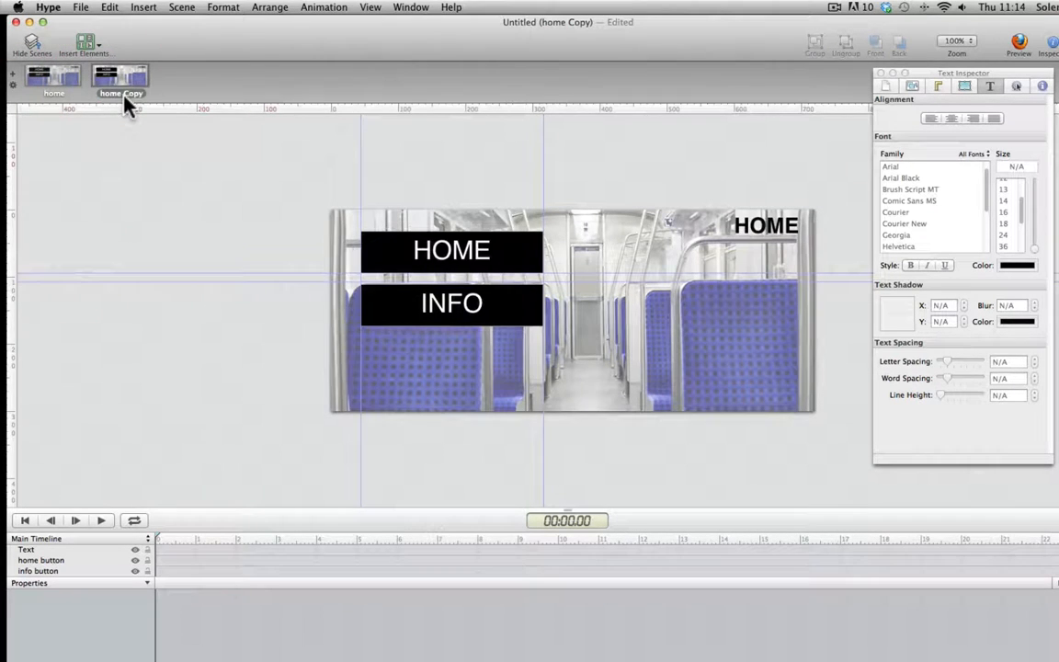
double_click(123, 93)
key("BackSpace")
type("info")
left_click(833, 7)
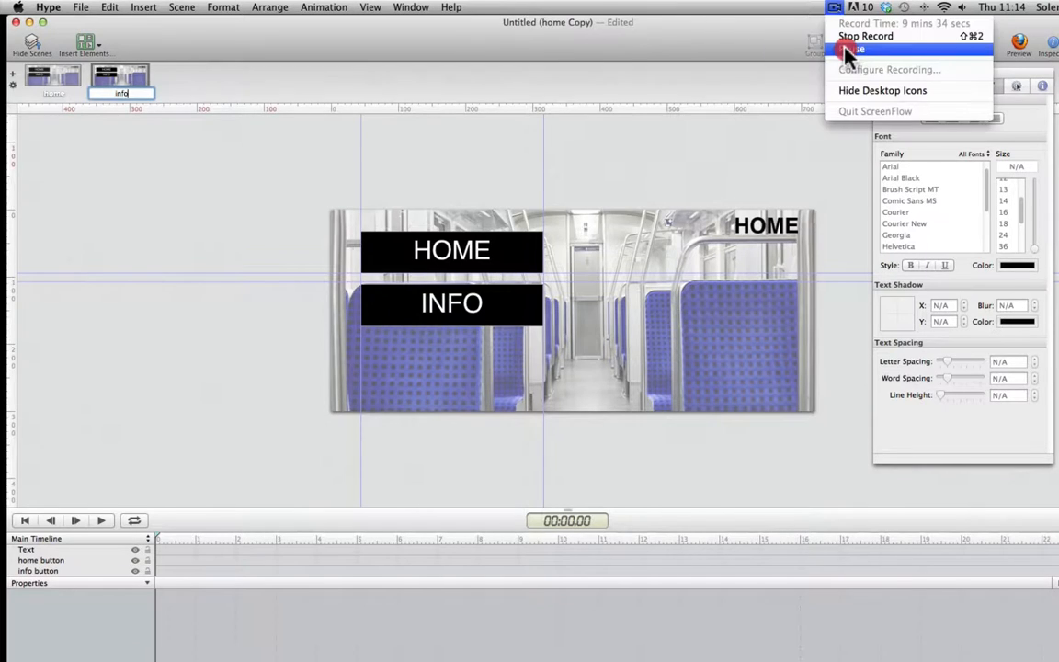
left_click(844, 48)
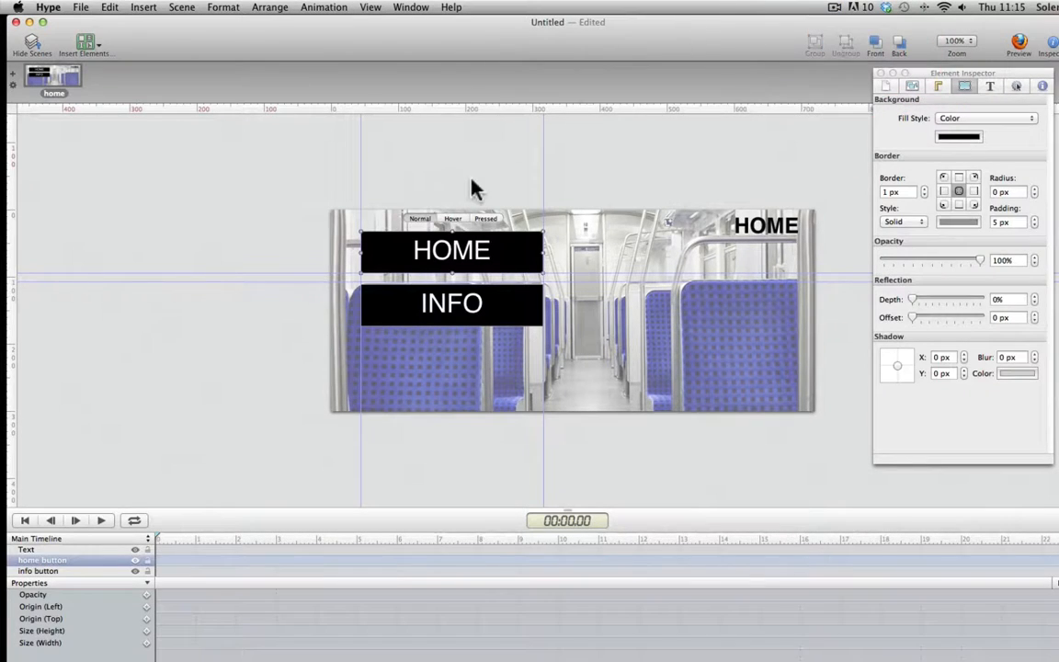
Duplicate the home scene and rename the copy as info.
left_click(471, 175)
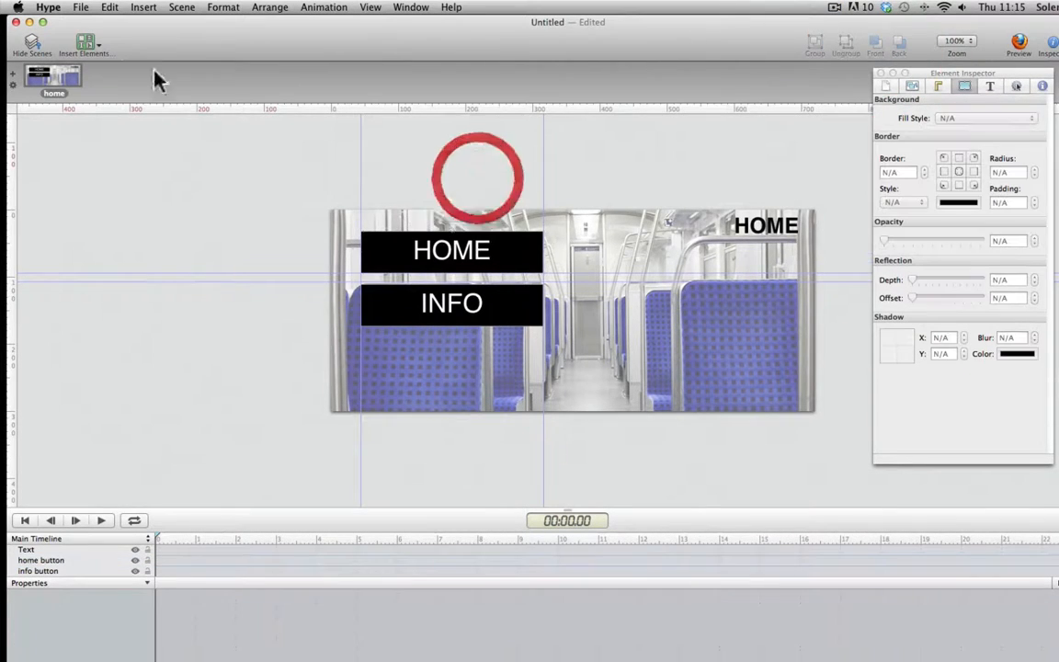
right_click(62, 72)
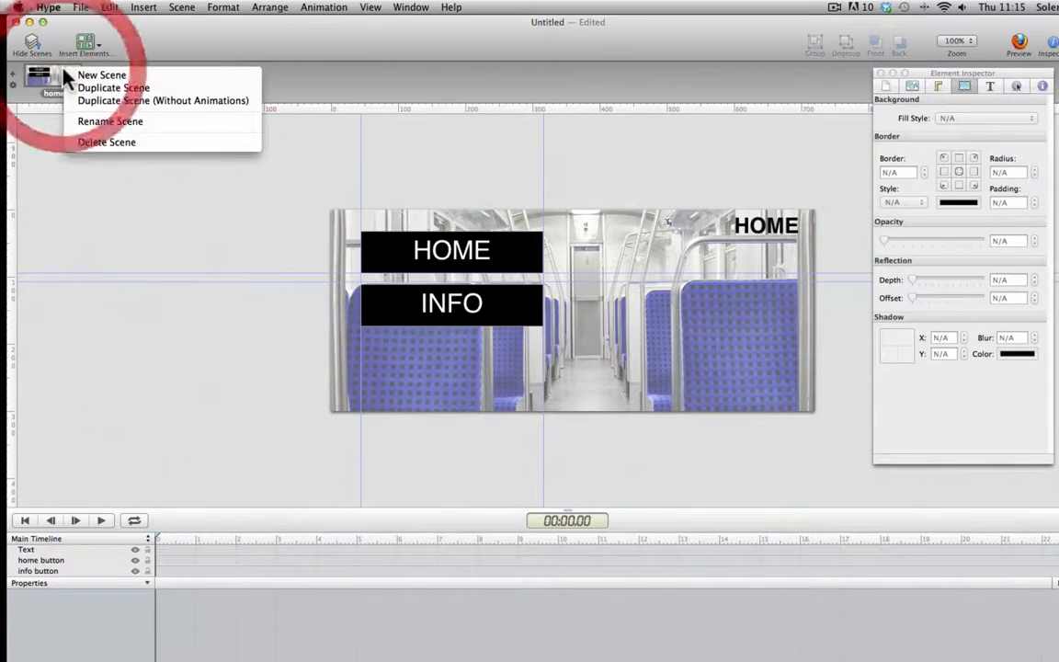
left_click(106, 89)
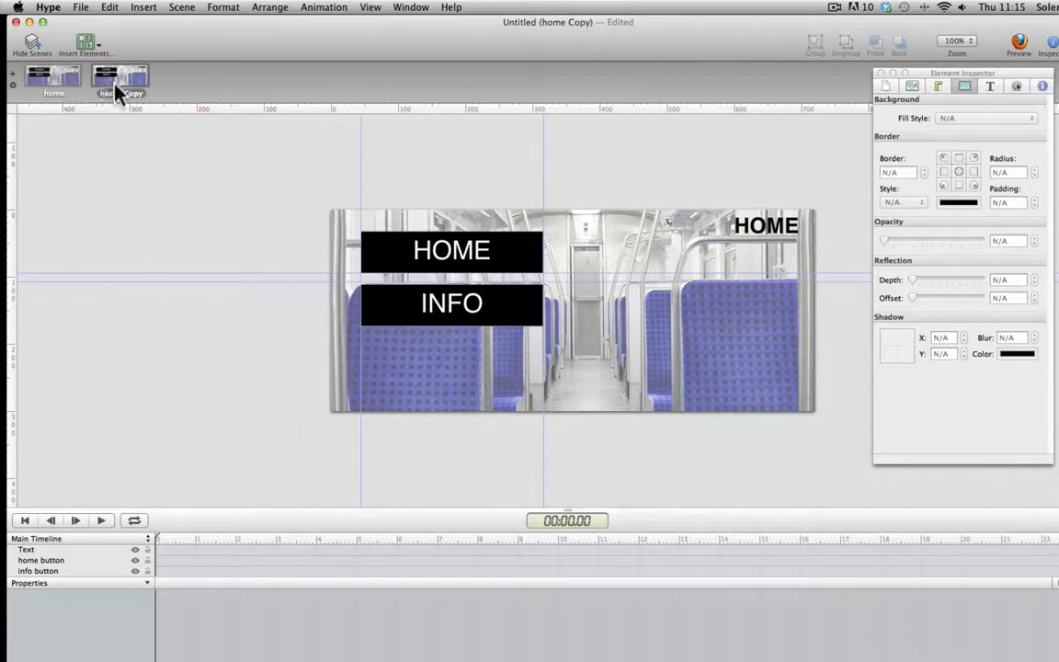
double_click(128, 93)
type("info")
key("Return")
Change the HOME heading in the upper-right corner of the info scene to INFO.
left_click(375, 229)
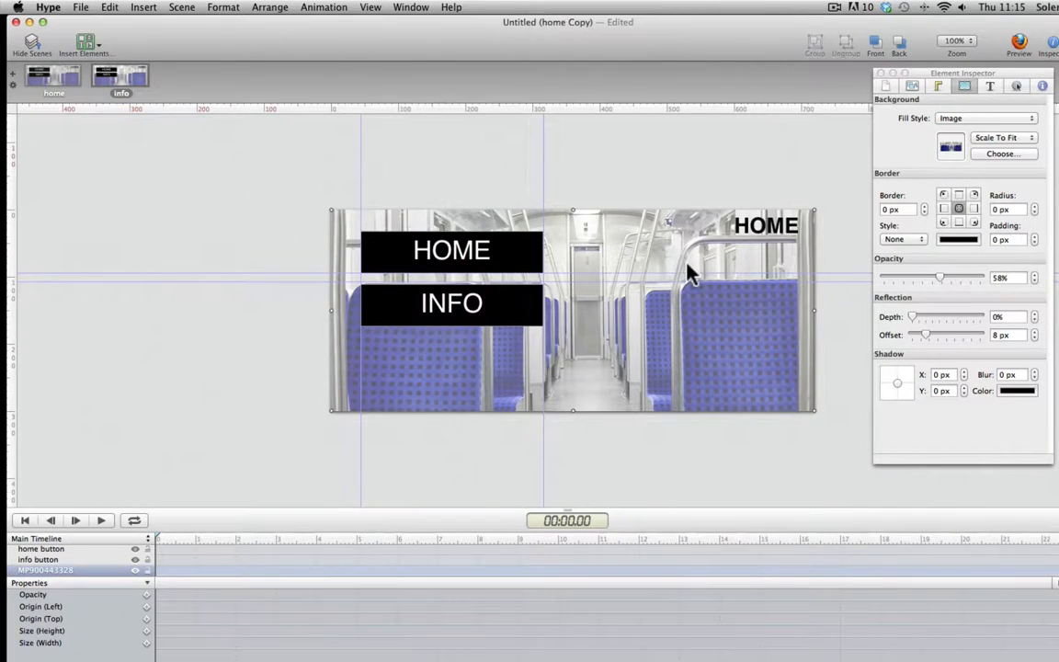
left_click(755, 228)
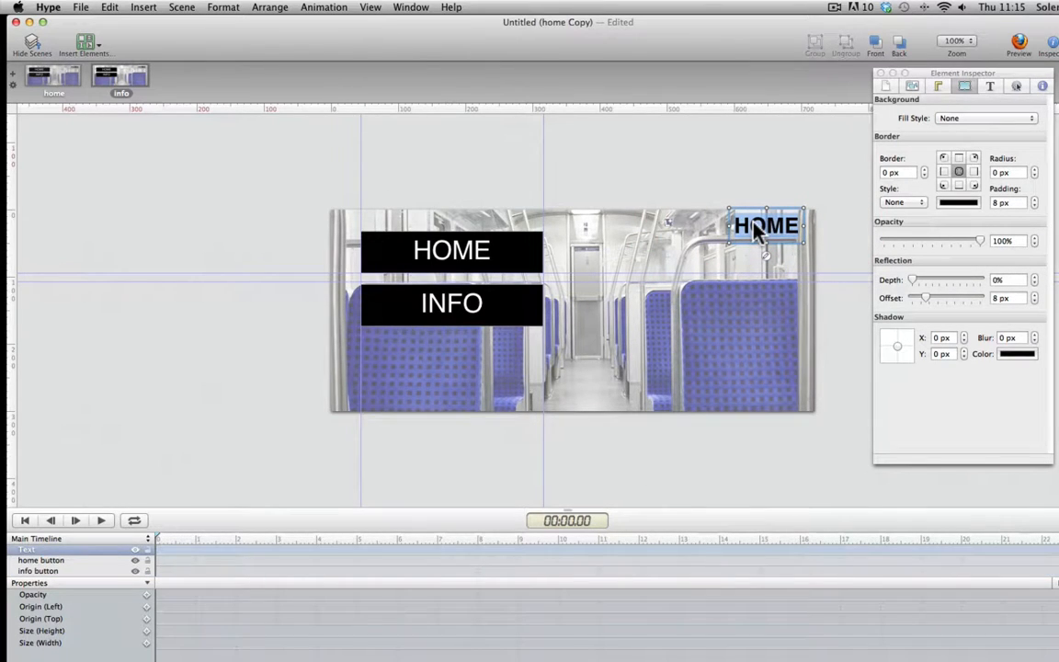
type("INFO")
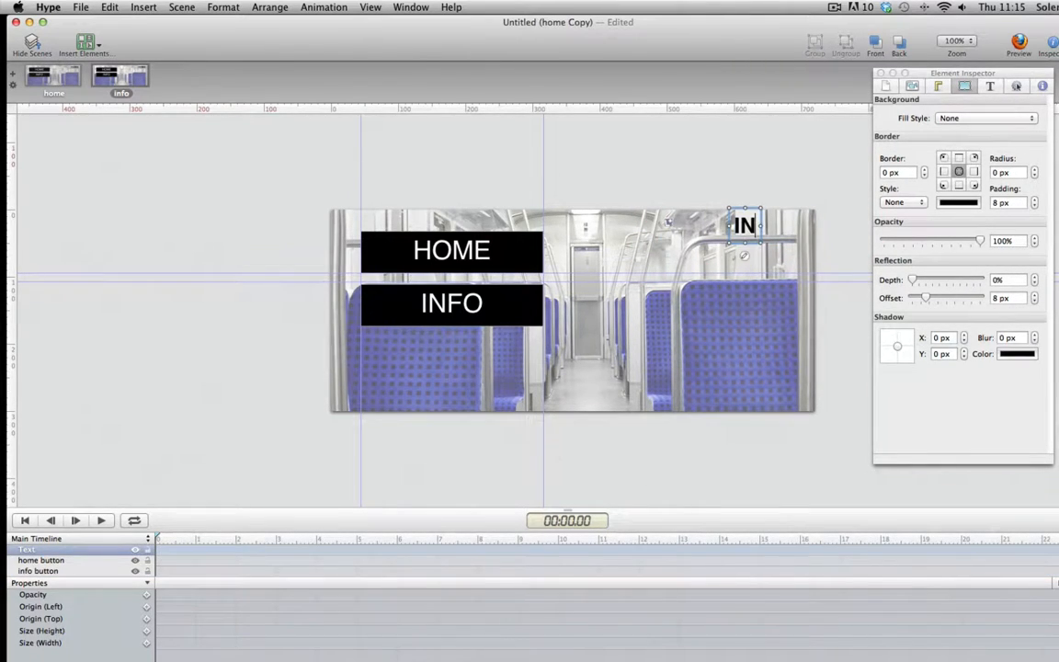
left_click(818, 170)
left_click(774, 233)
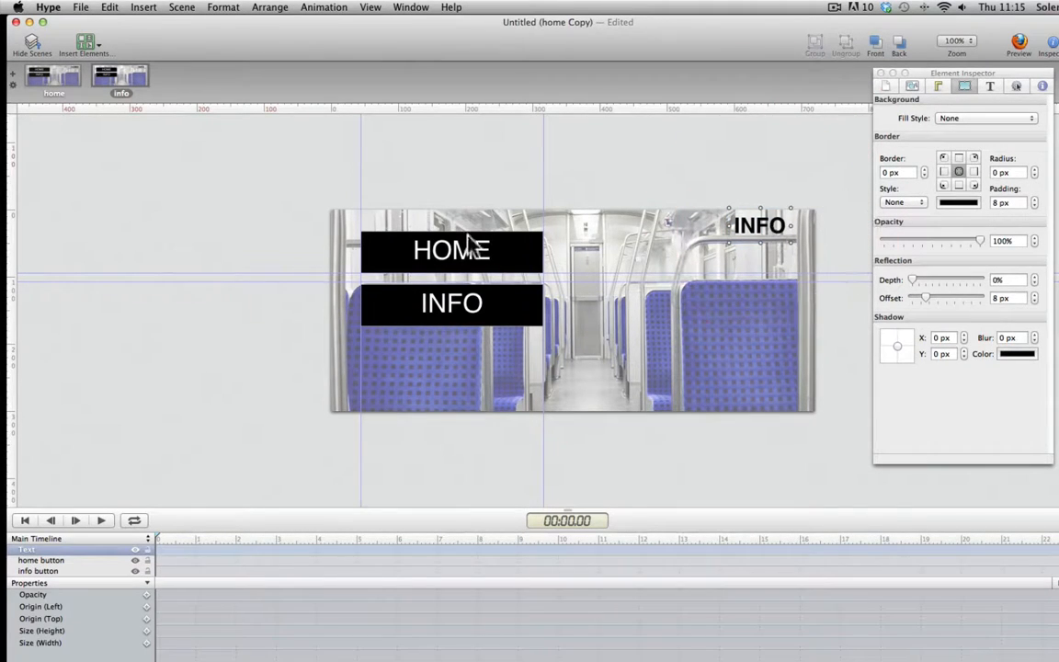
Replace the info scene's train image with MP900443960.jpg from the Hype_buttons folder and move its layer beneath the text and buttons.
left_click(647, 338)
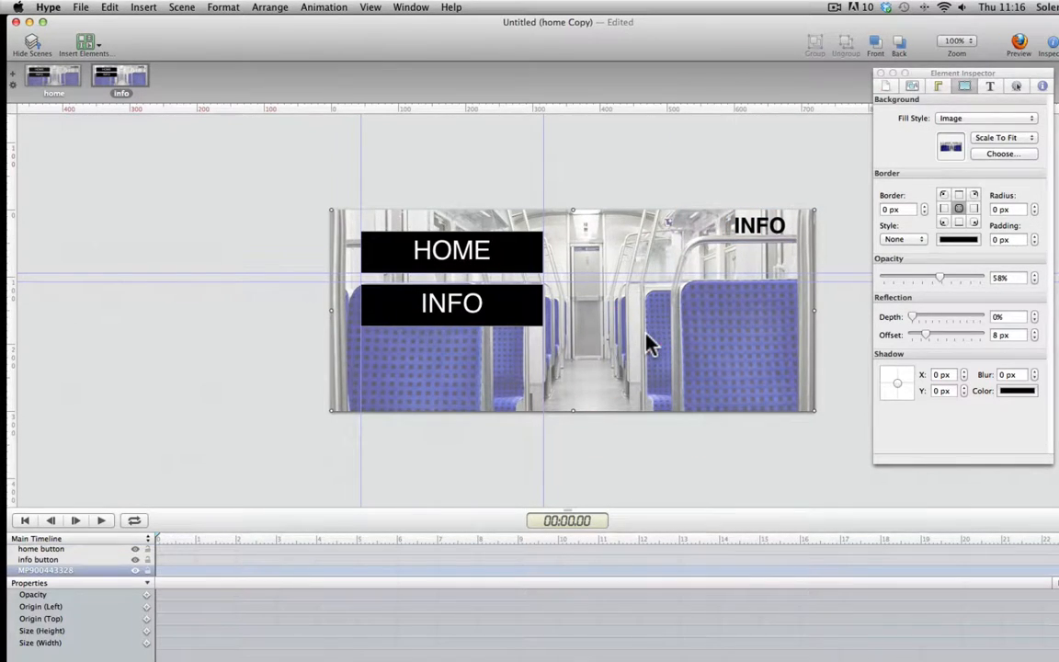
key("Delete")
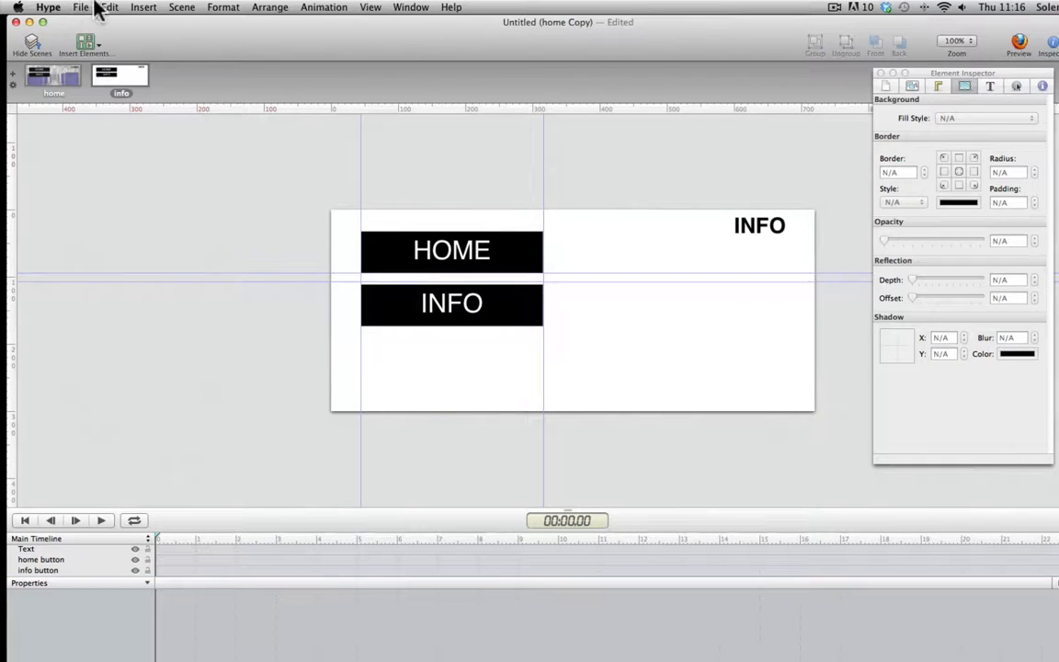
left_click(87, 39)
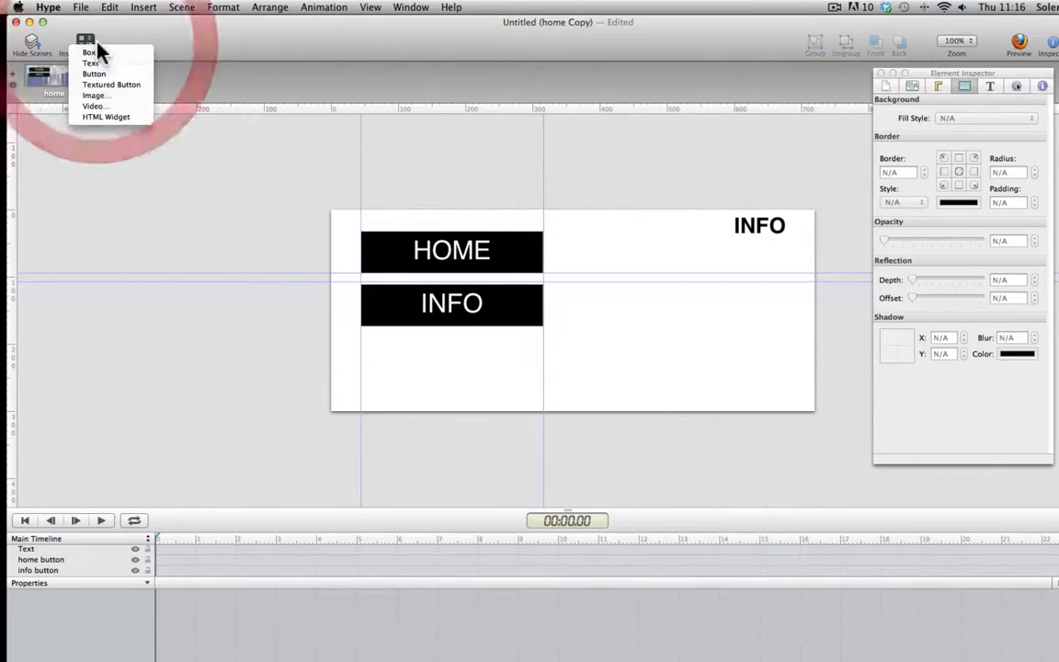
left_click(111, 96)
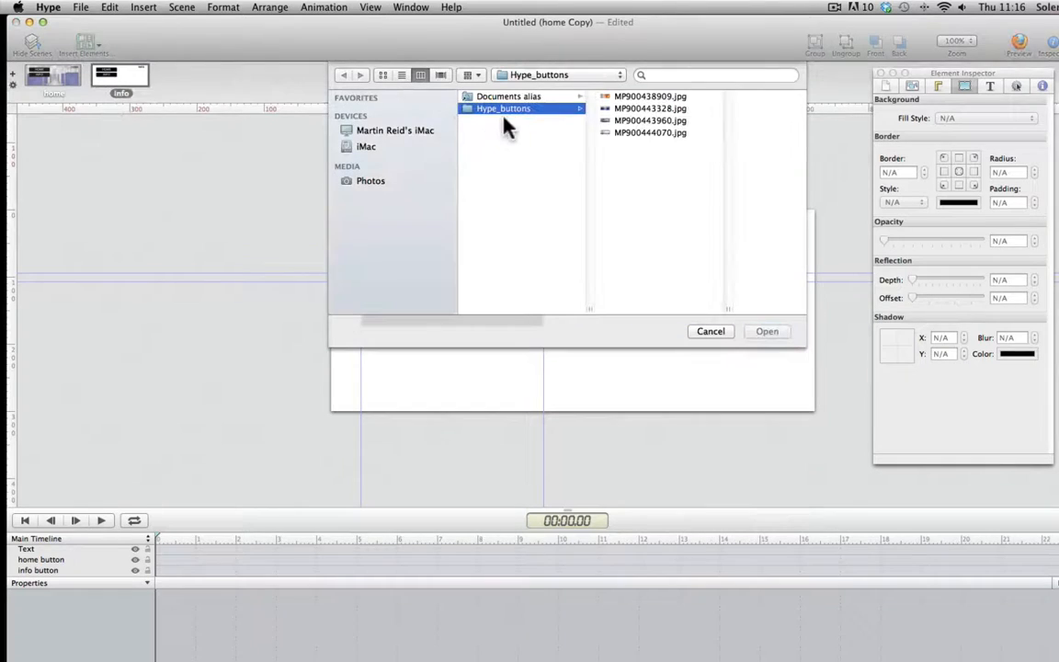
left_click(615, 123)
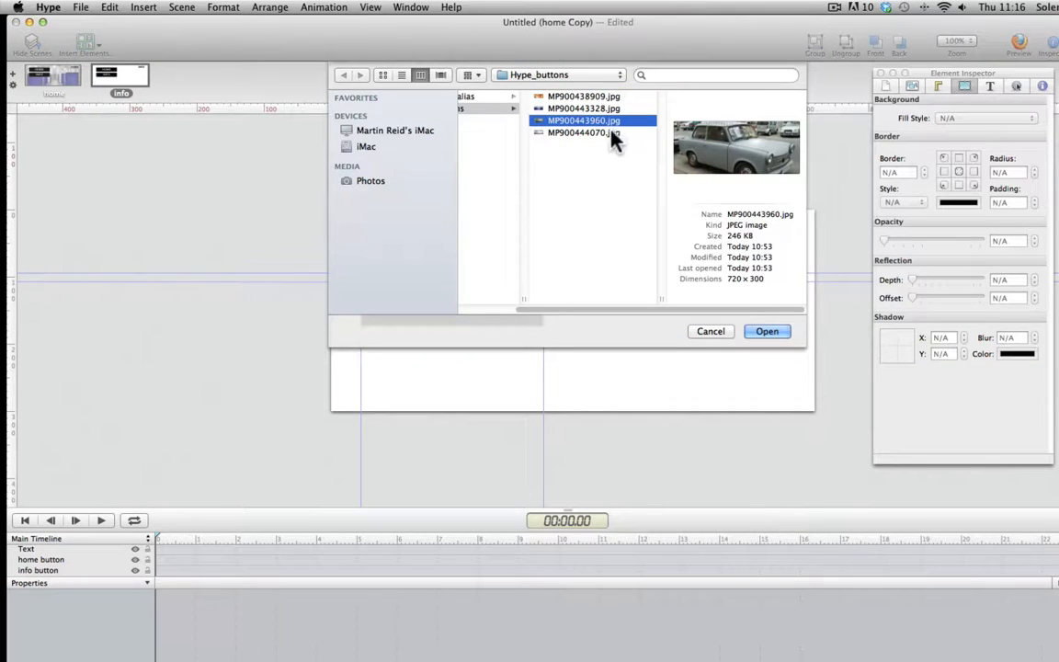
left_click(767, 331)
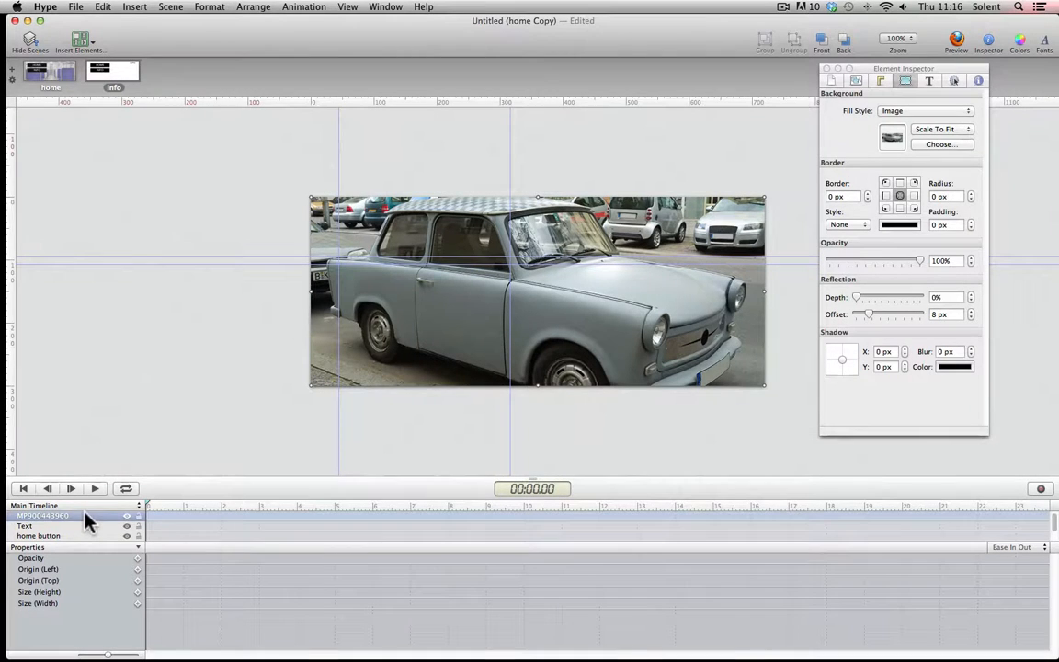
left_click_drag(85, 519, 86, 546)
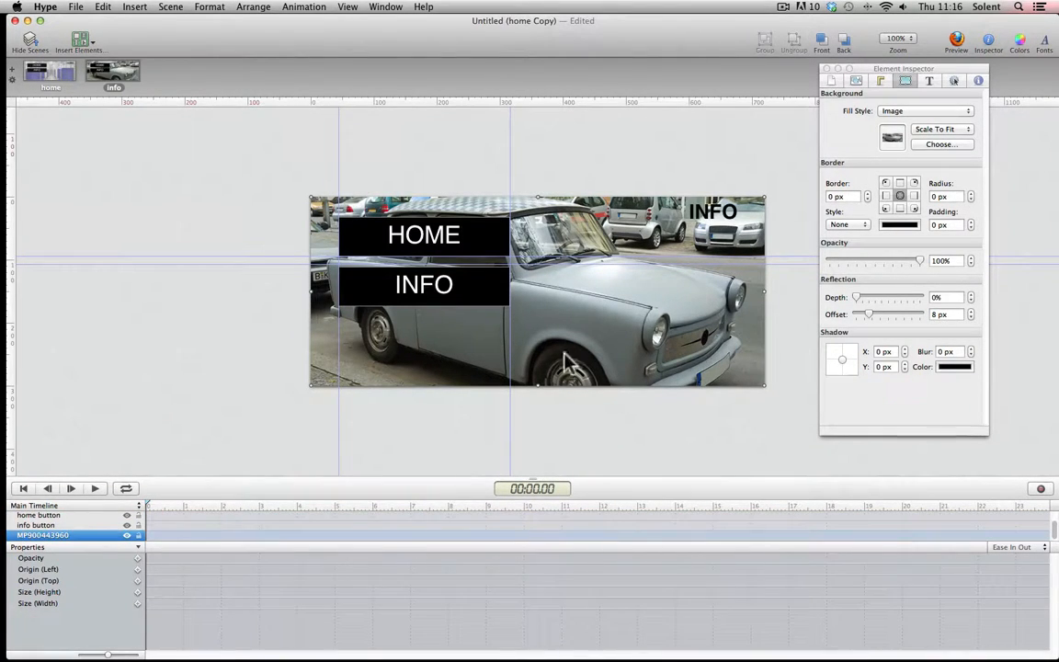
left_click(669, 301)
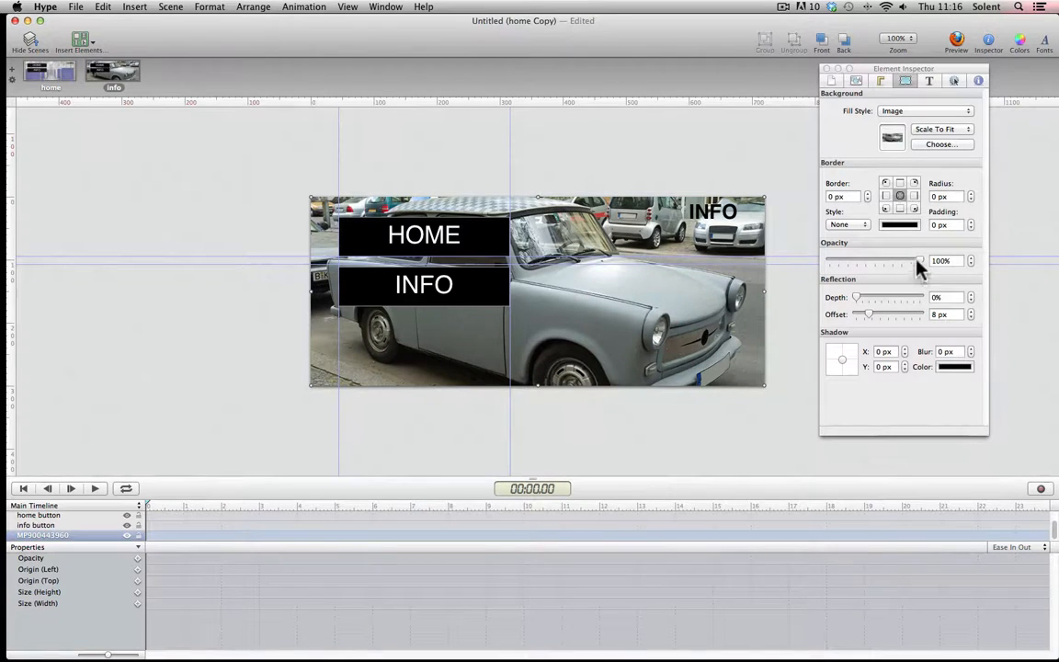
Reduce the opacity of the info scene's car image to 40%.
left_click_drag(919, 264, 865, 266)
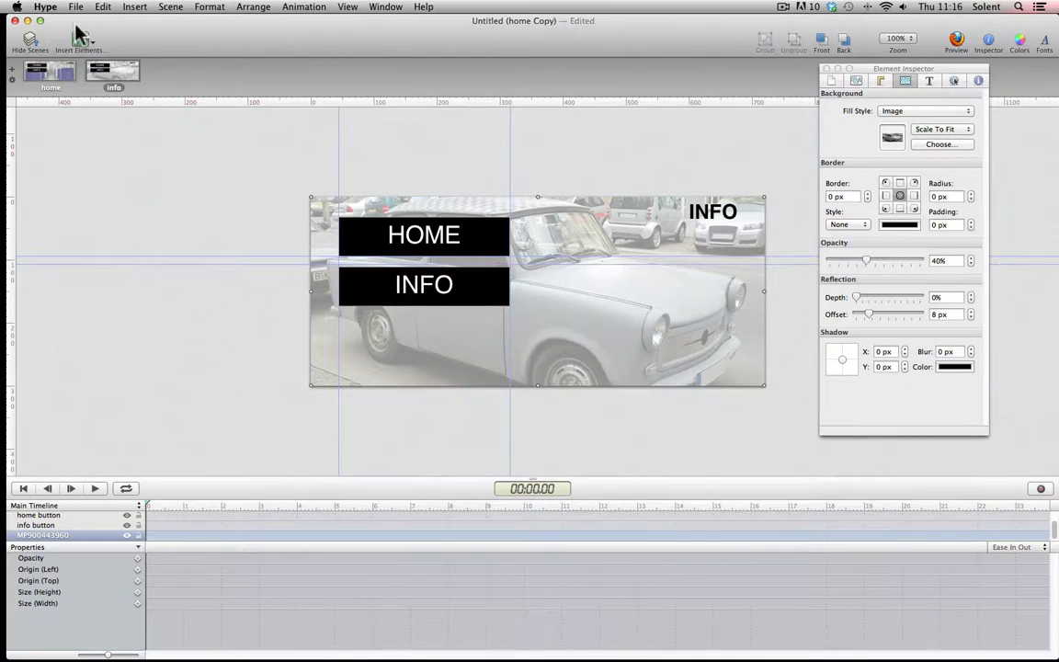
left_click(52, 70)
left_click(103, 74)
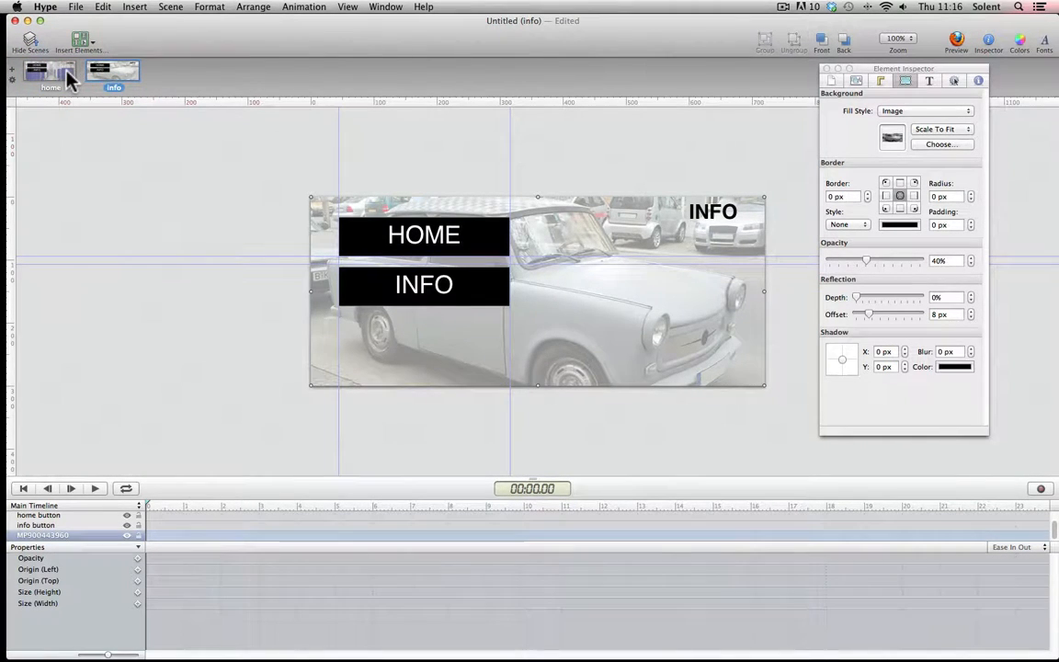
Examine the cursor and mouse event action options of the home scene's HOME button.
left_click(66, 74)
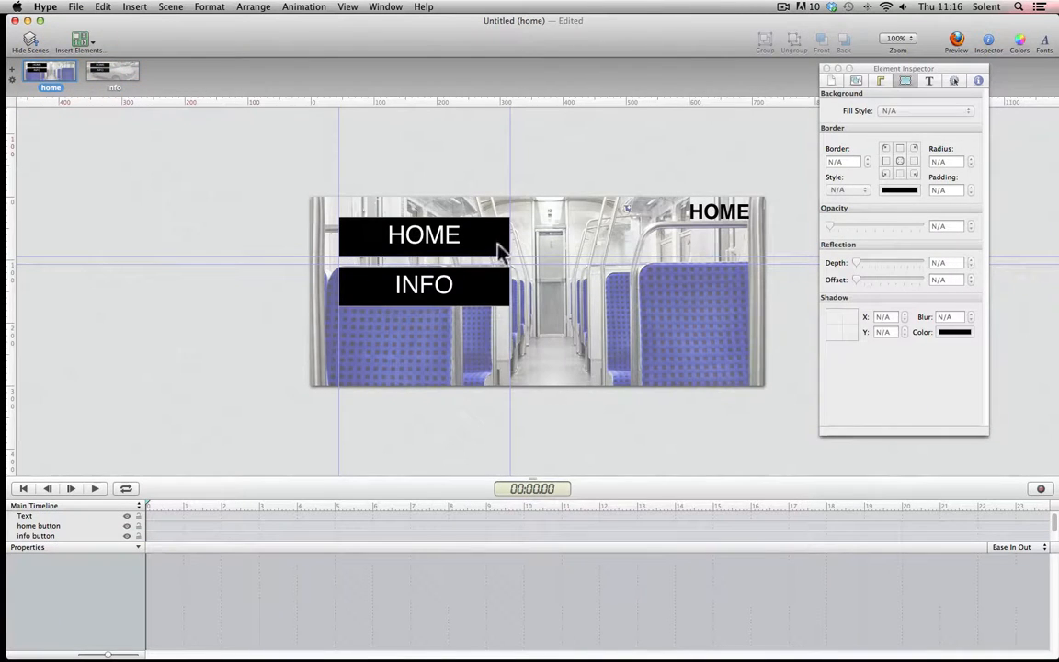
left_click(425, 239)
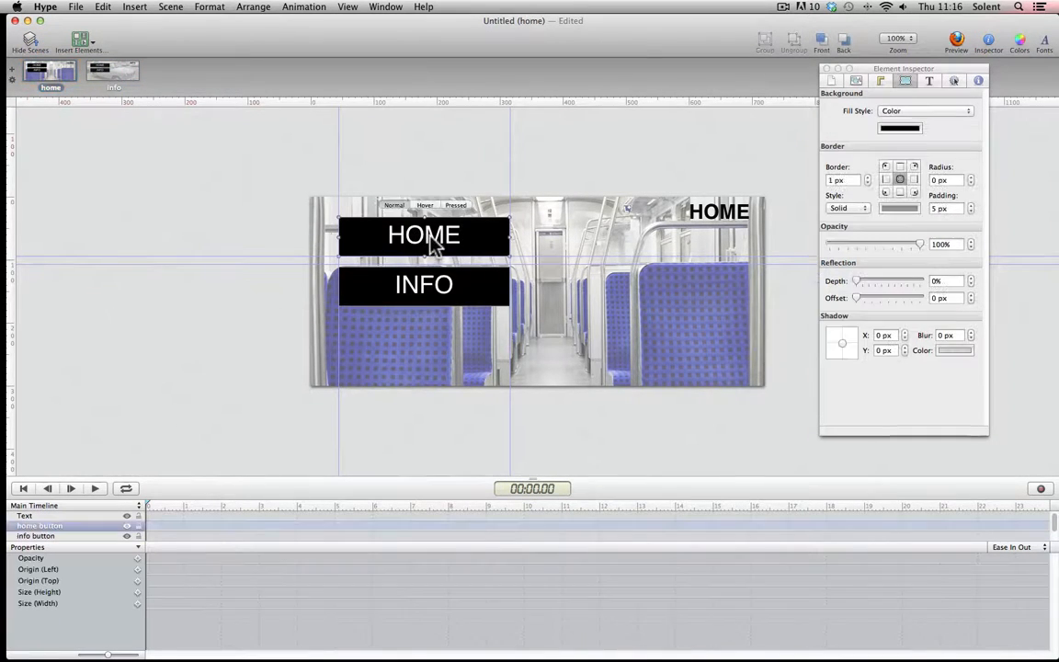
left_click(955, 82)
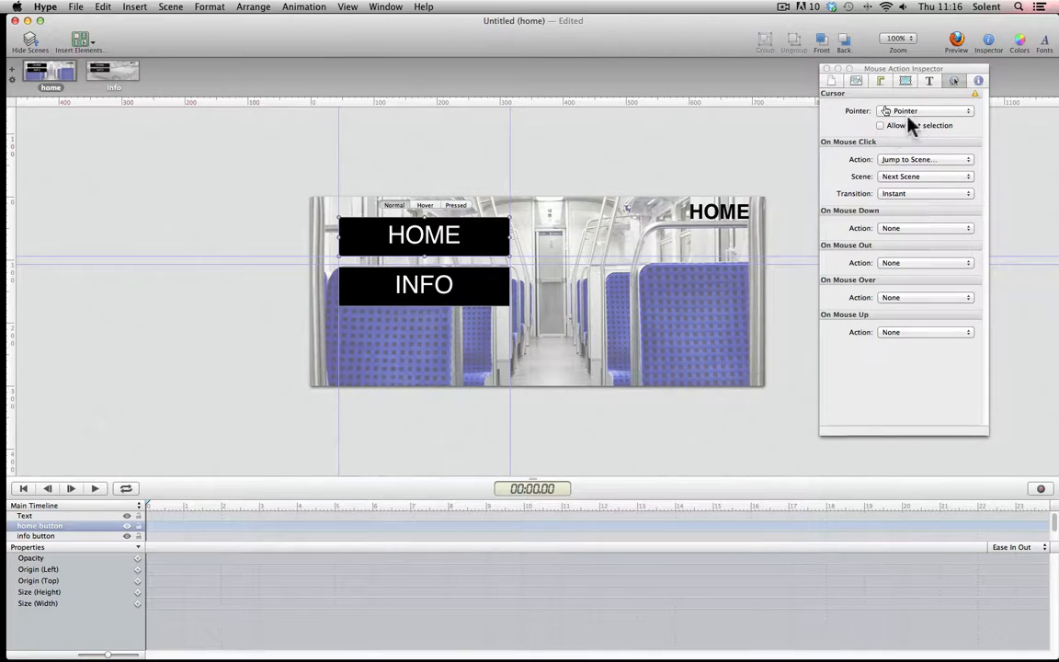
left_click(918, 111)
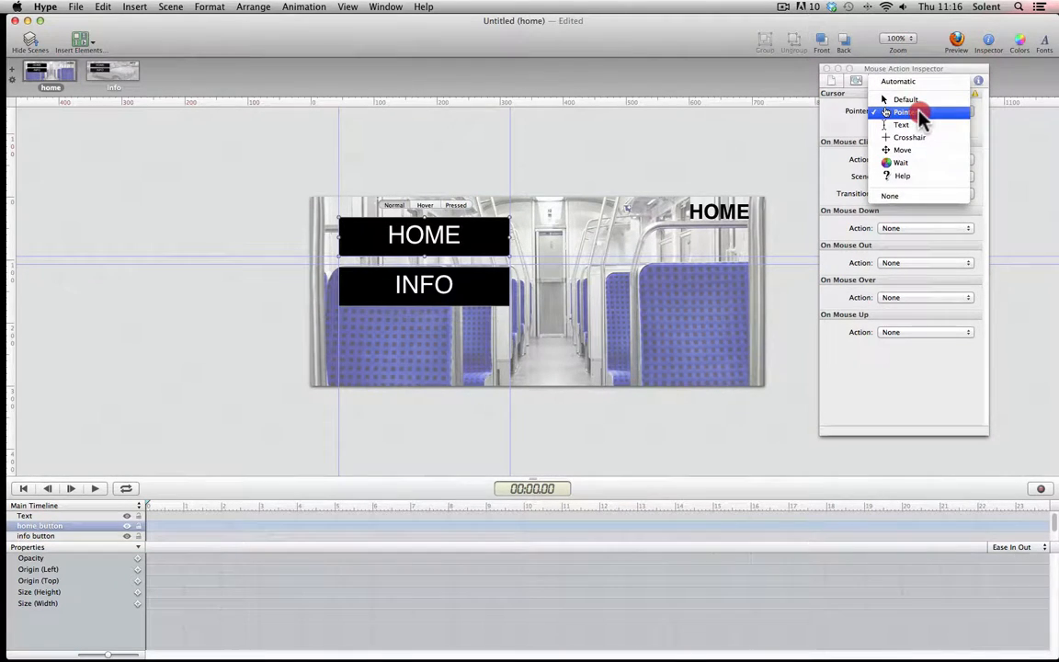
left_click(979, 114)
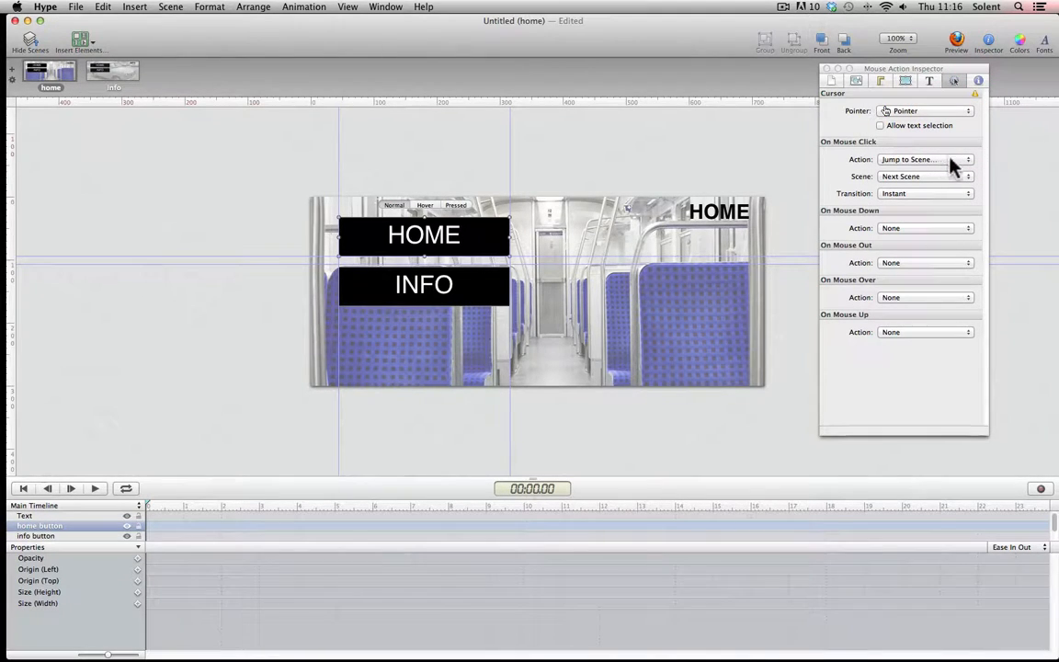
left_click(924, 230)
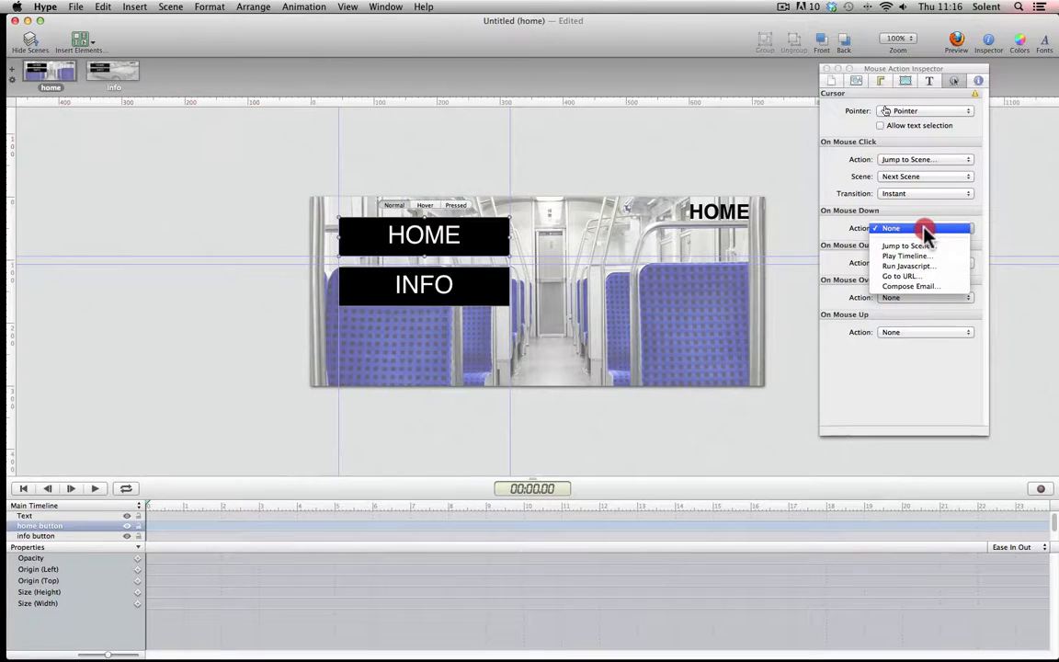
left_click(924, 229)
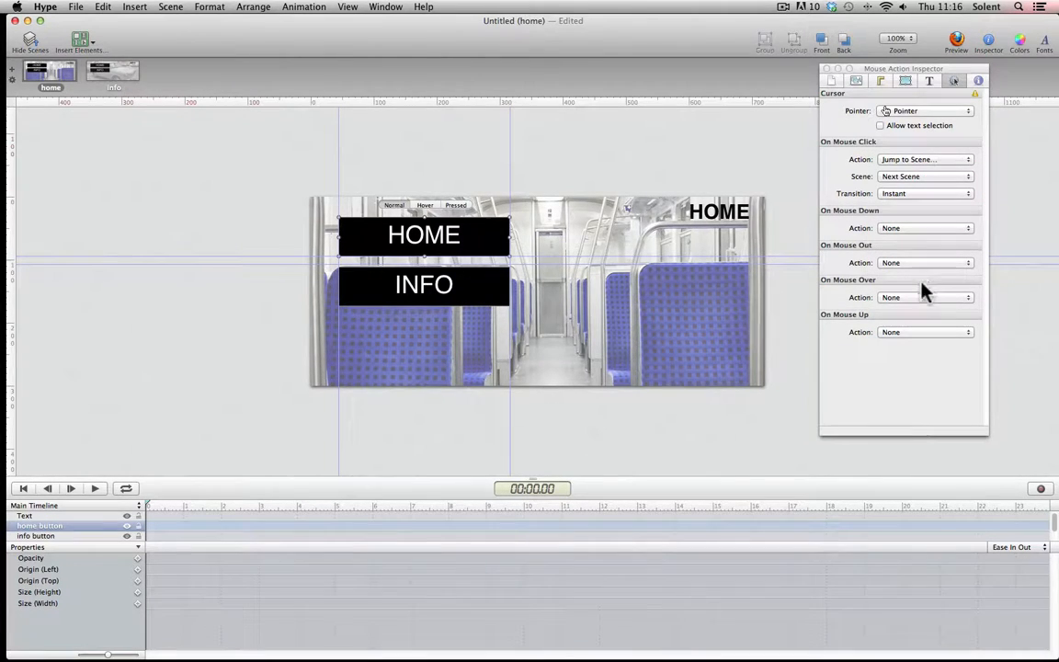
left_click(937, 299)
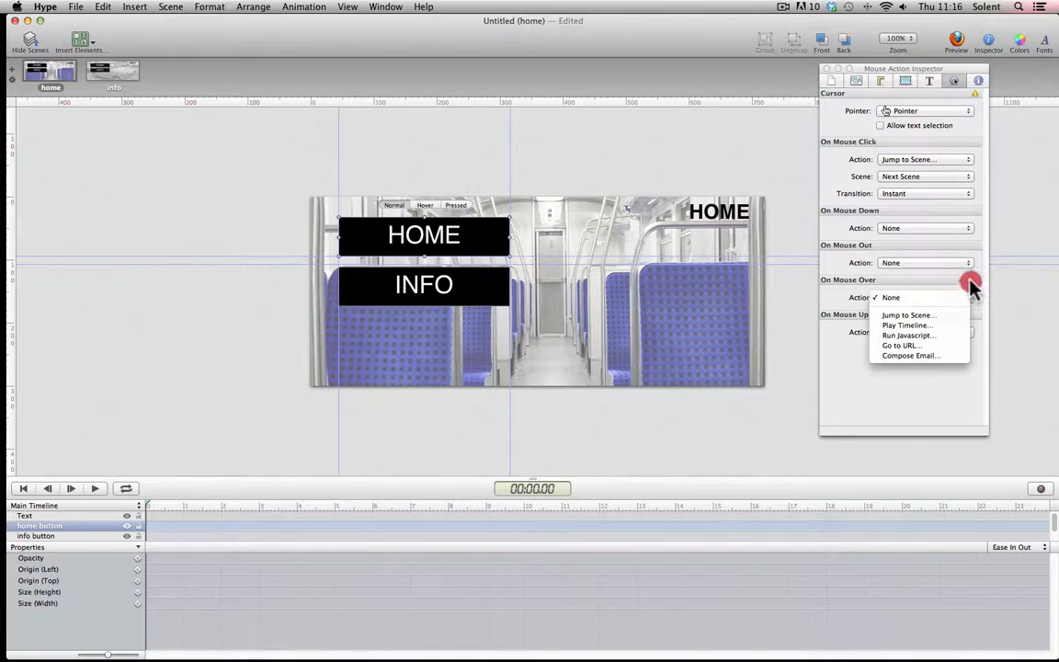
left_click(969, 285)
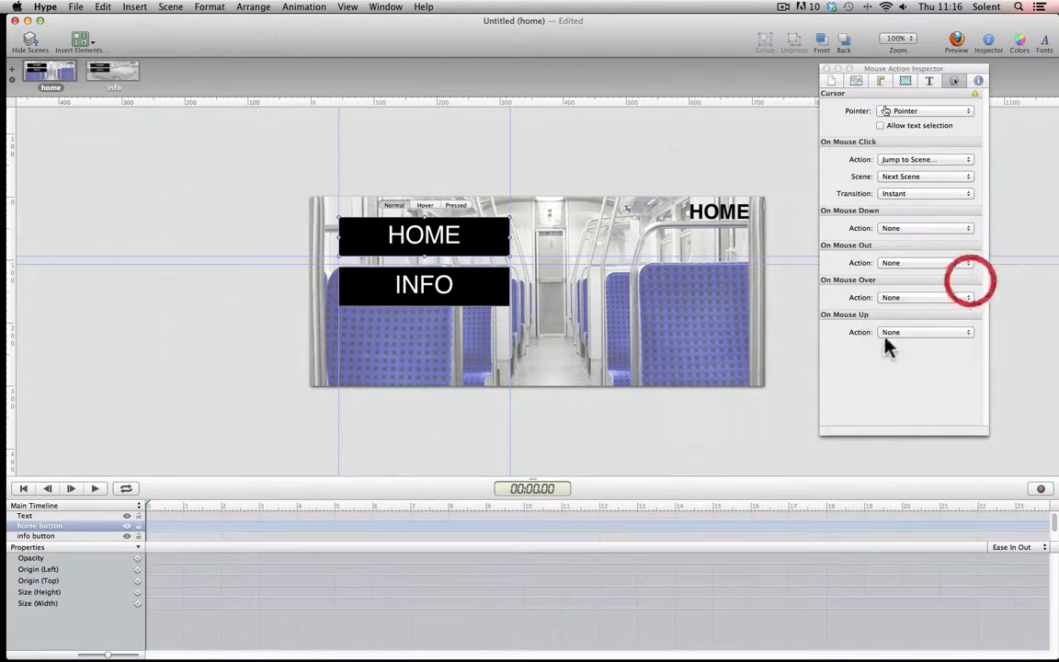
Make a mouse click on the home scene's HOME button jump to the home scene.
left_click(931, 159)
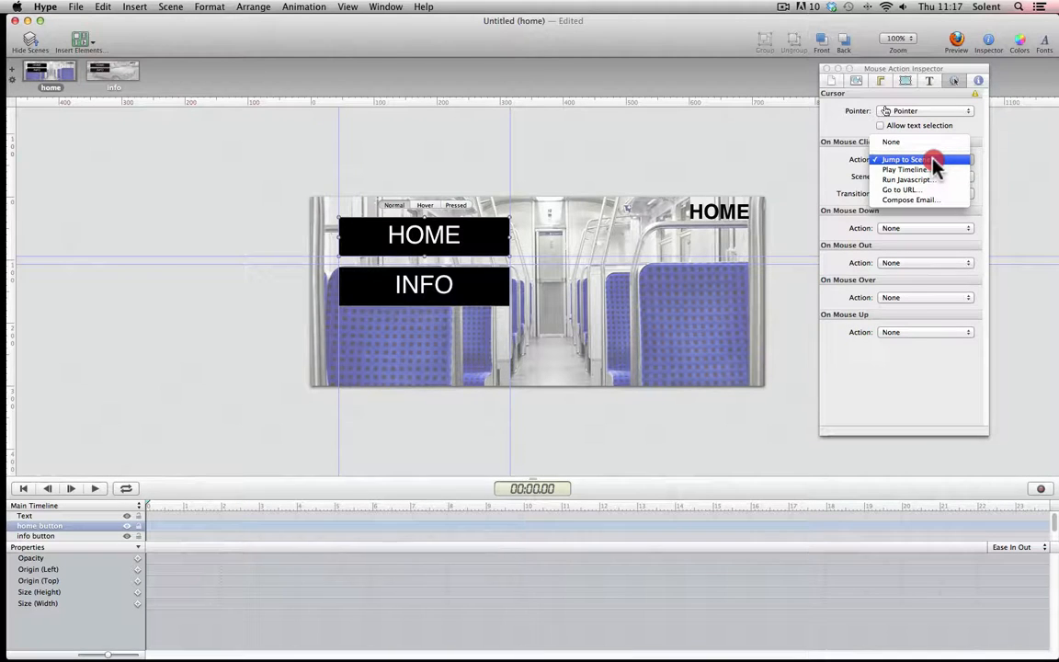
left_click(933, 161)
left_click(938, 177)
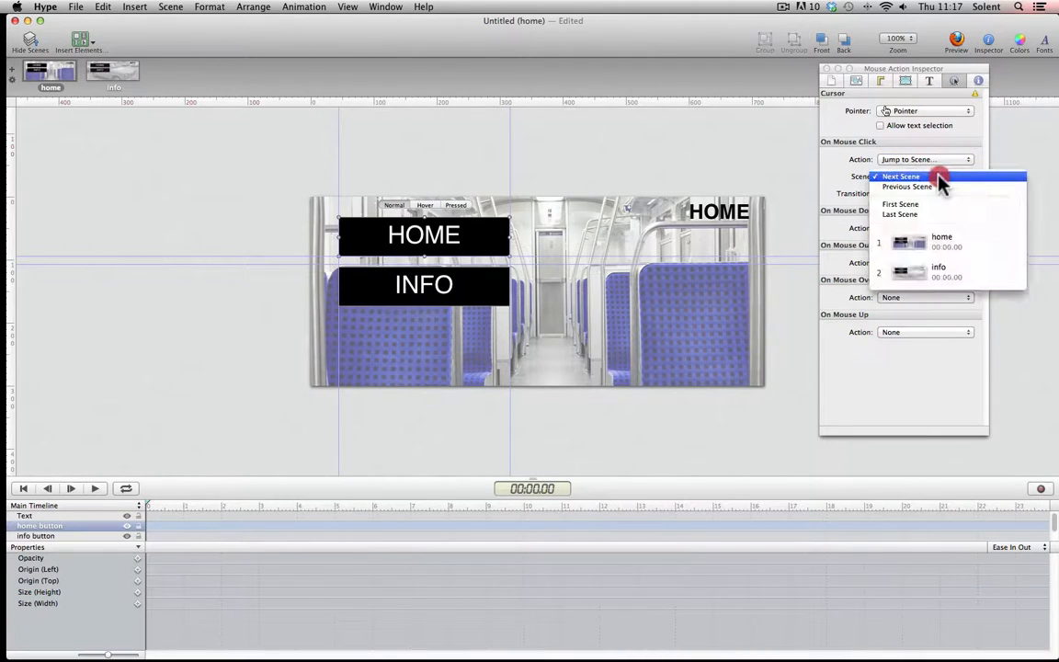
left_click(951, 257)
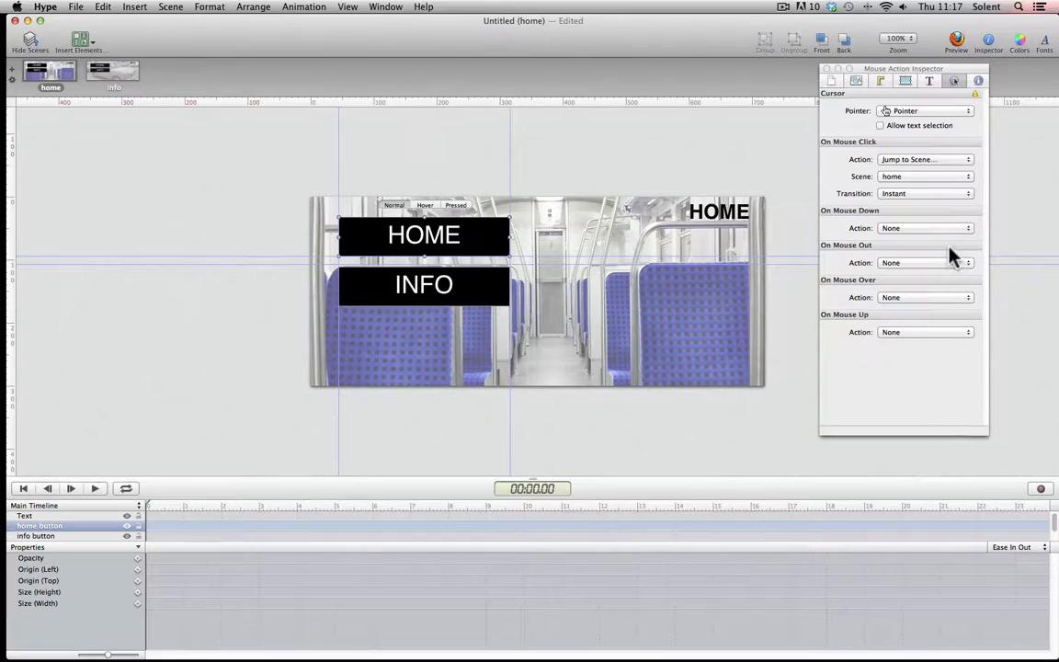
Try the Crossfade transition on the HOME button's scene jump, check its browser compatibility issues, and restore Instant.
left_click(917, 195)
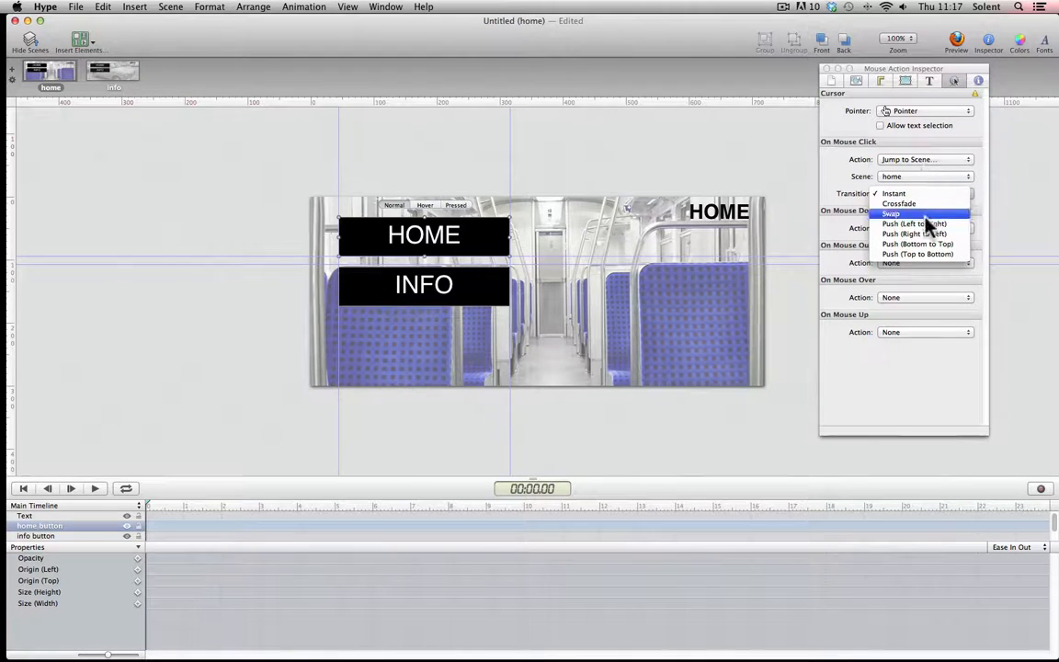
left_click(930, 204)
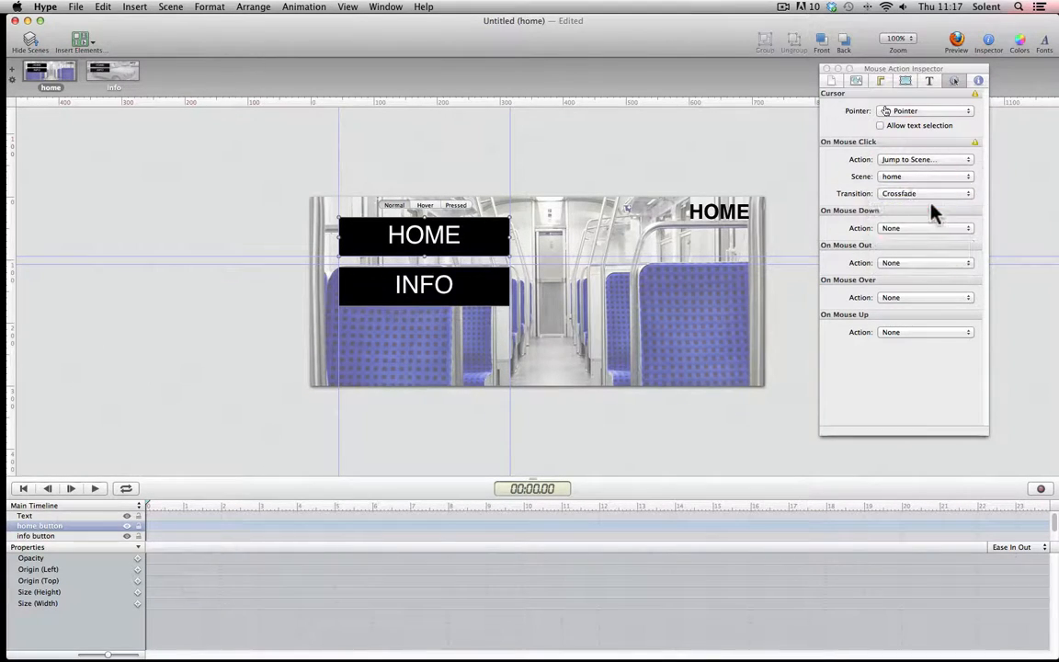
left_click(976, 144)
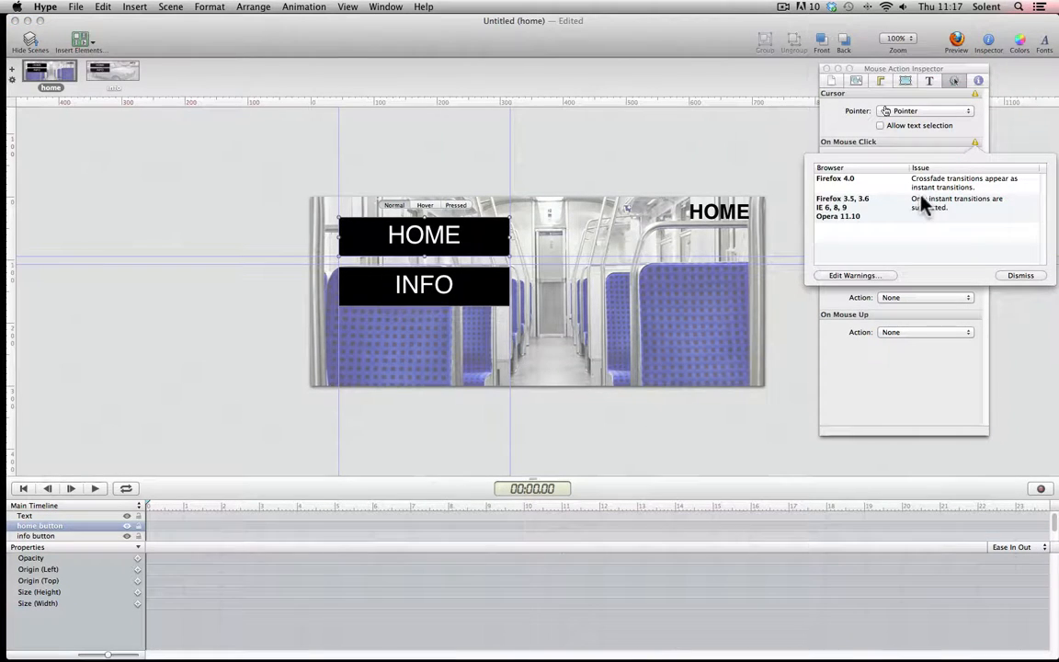
key("Escape")
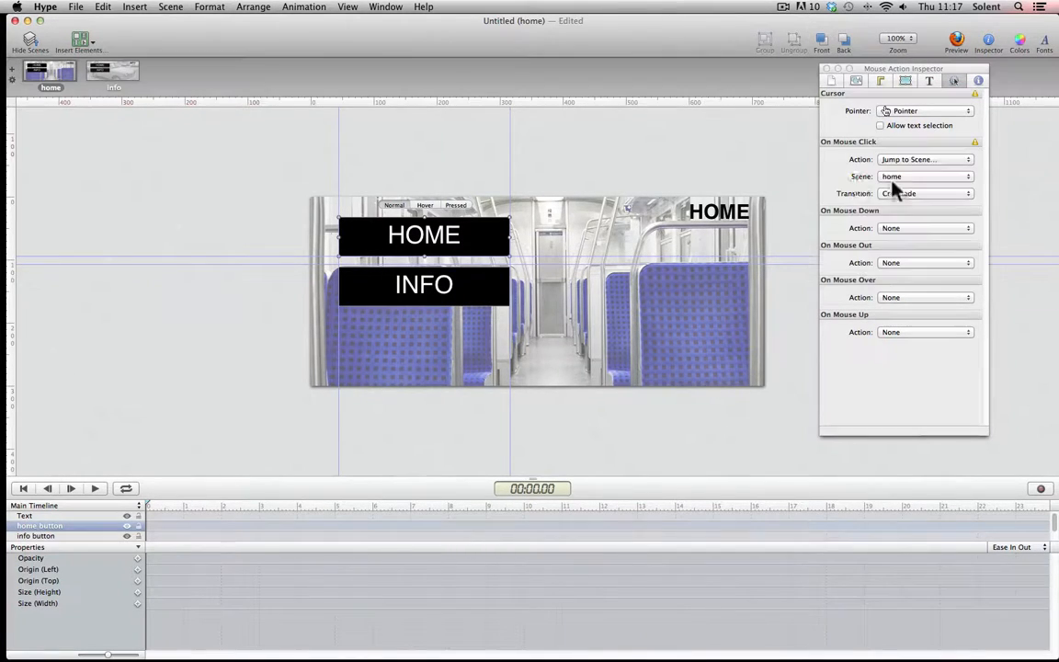
left_click(919, 193)
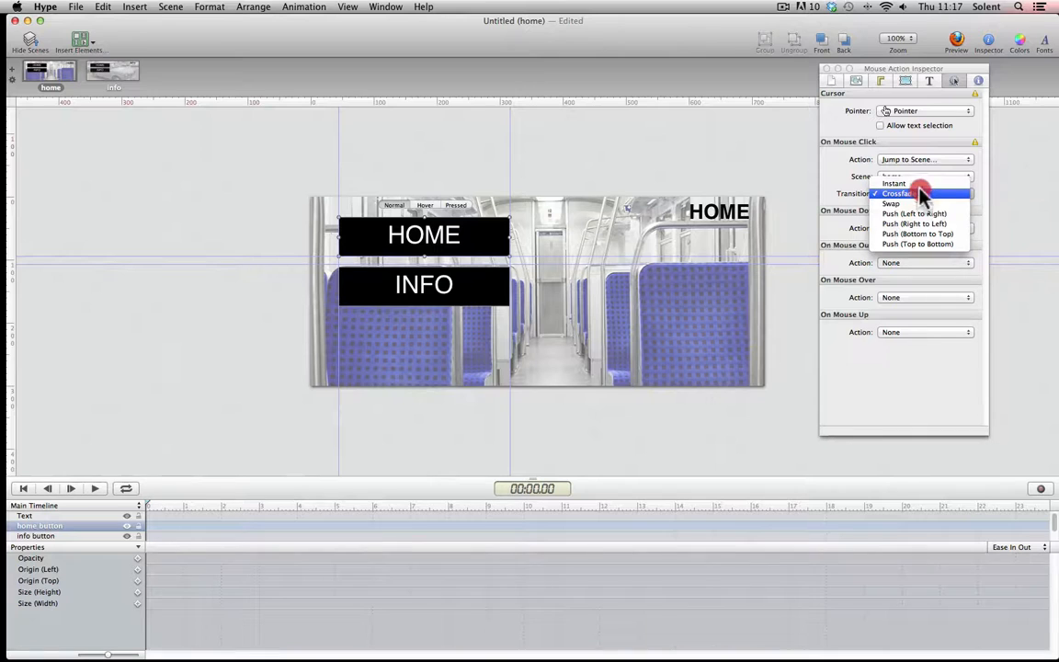
left_click(919, 181)
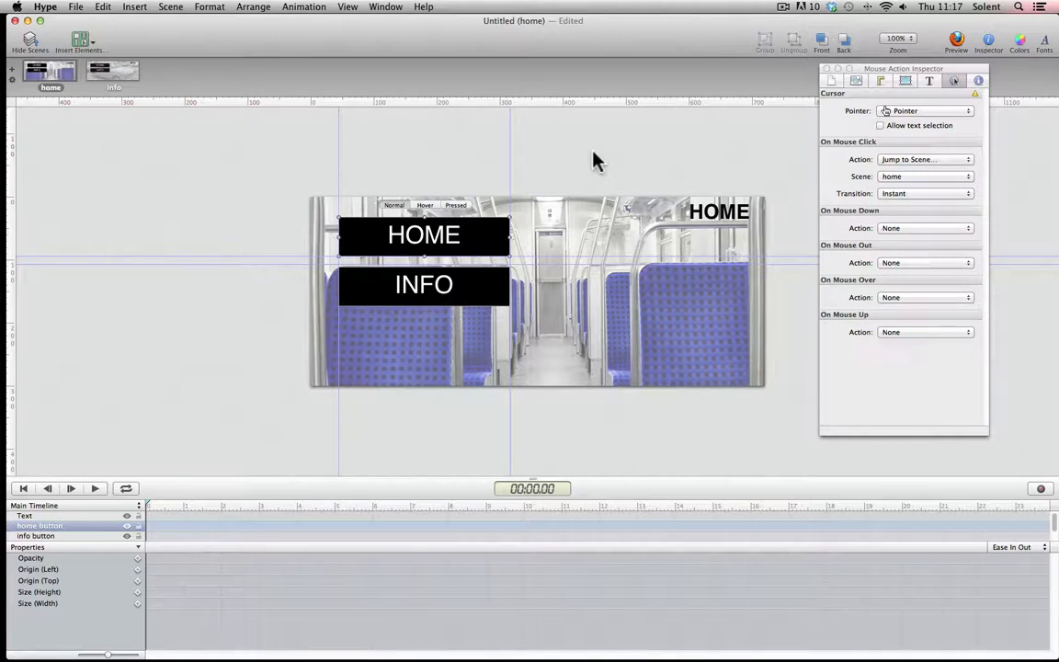
Make a mouse click on the home scene's INFO button jump to the info scene.
left_click(487, 296)
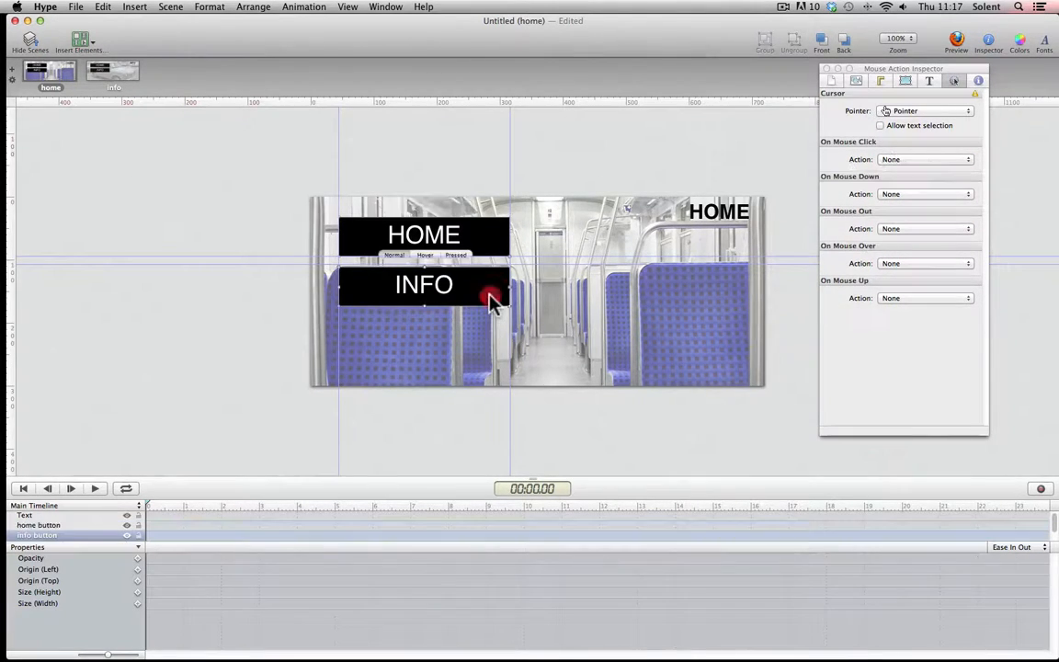
left_click(919, 159)
left_click(931, 177)
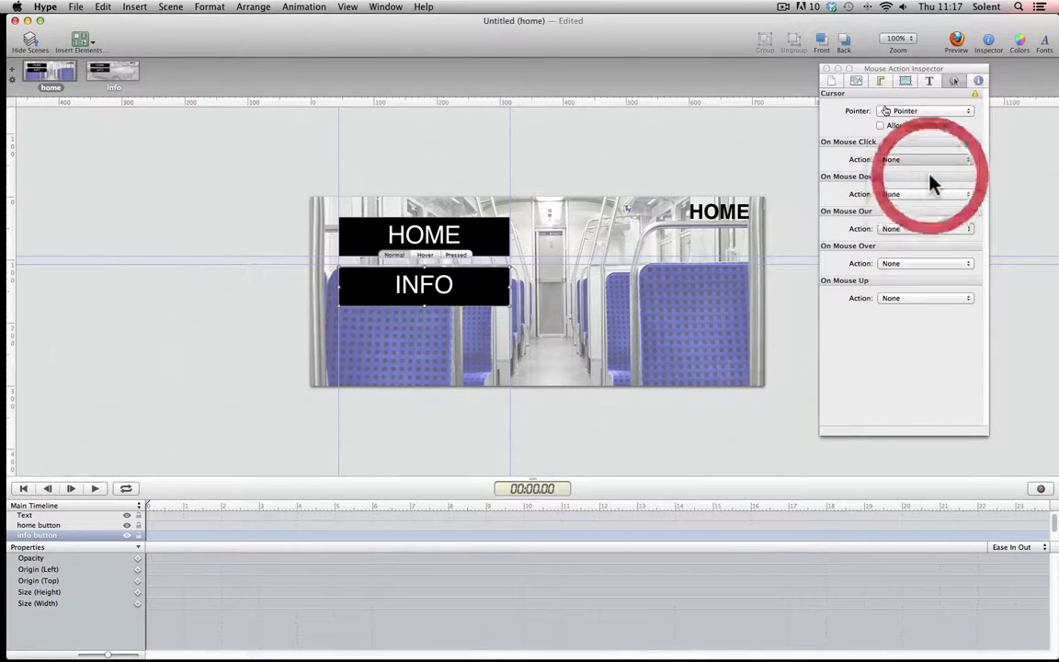
left_click(929, 178)
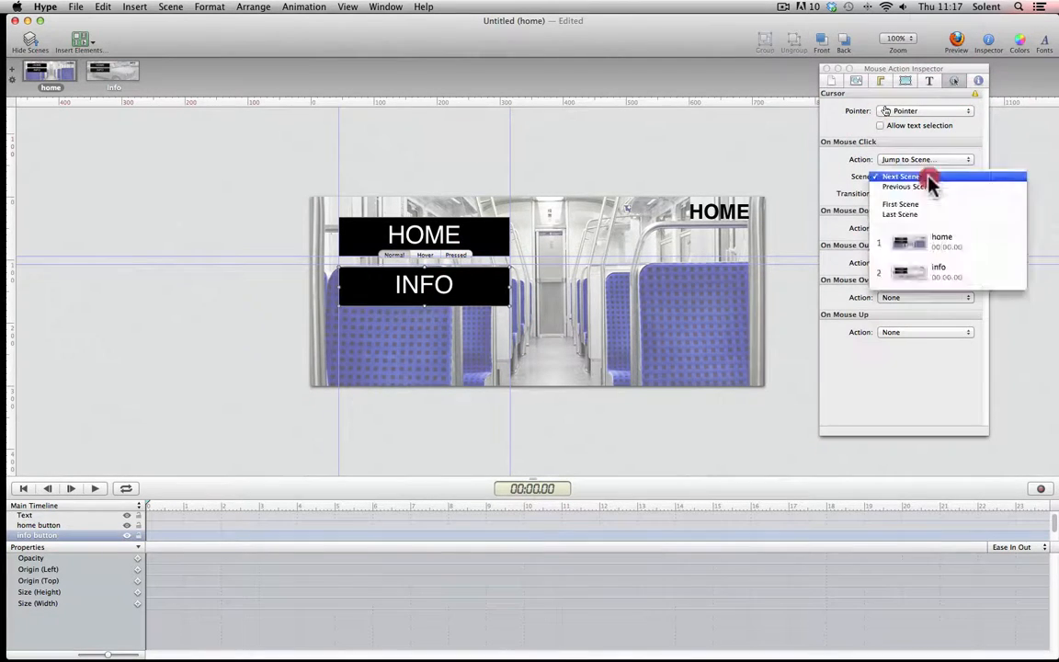
left_click(939, 275)
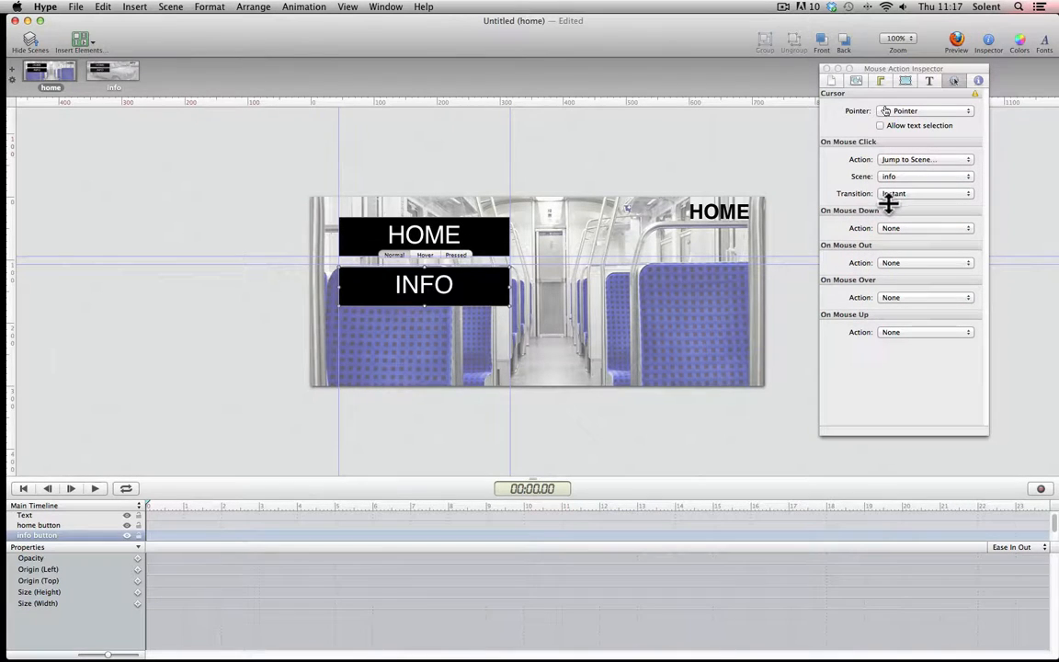
In the info scene, make a mouse click on the HOME button jump to the home scene.
left_click(115, 71)
left_click(112, 72)
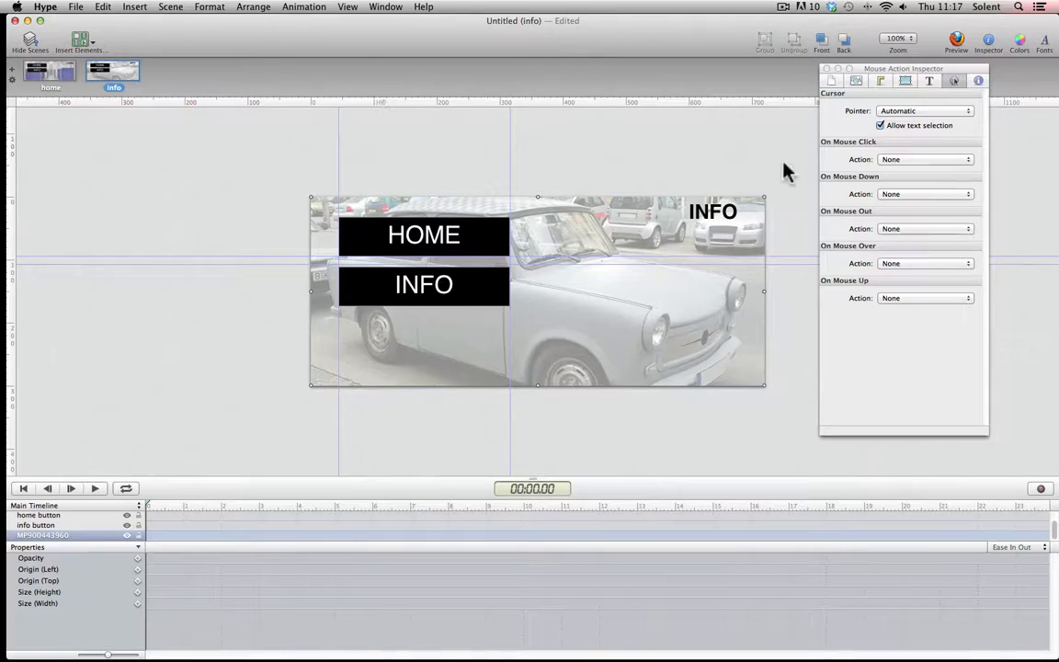
left_click(700, 148)
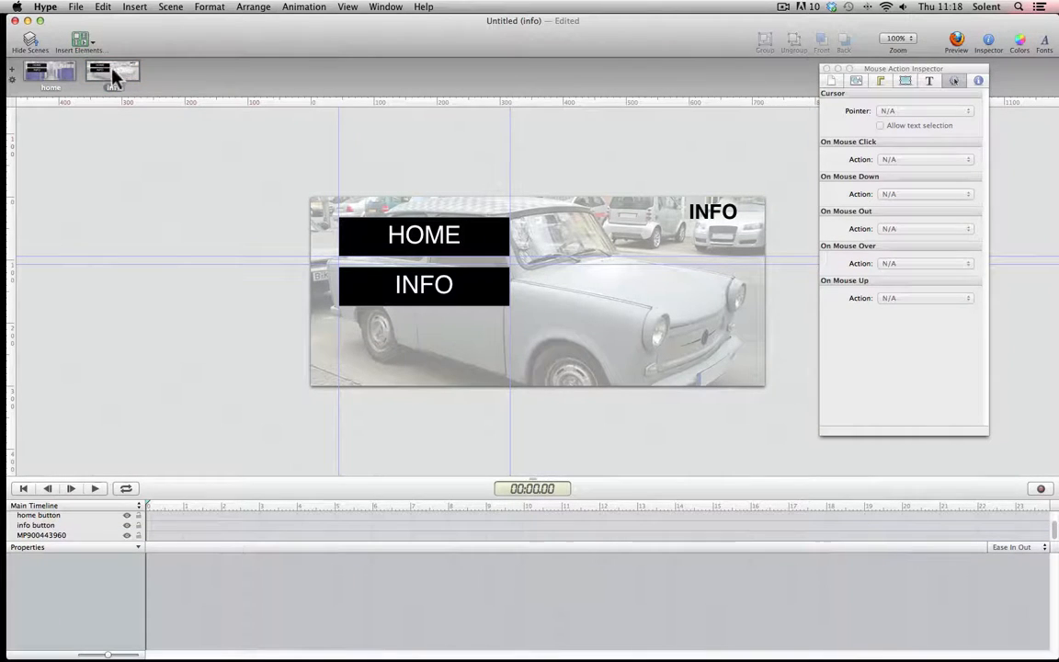
left_click(454, 242)
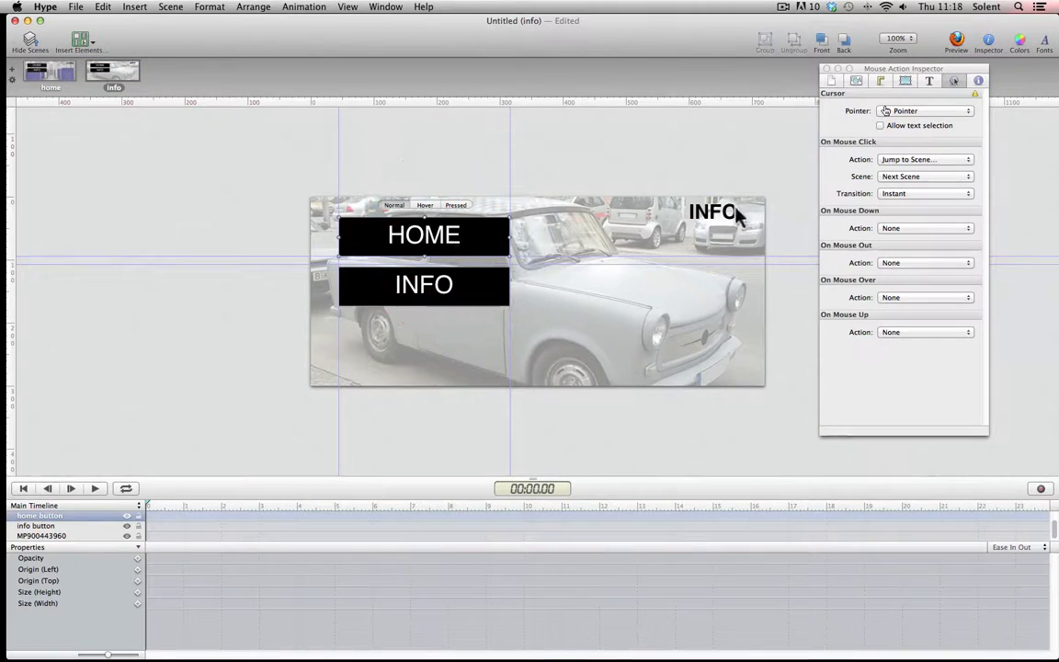
left_click(896, 159)
left_click(895, 161)
left_click(905, 184)
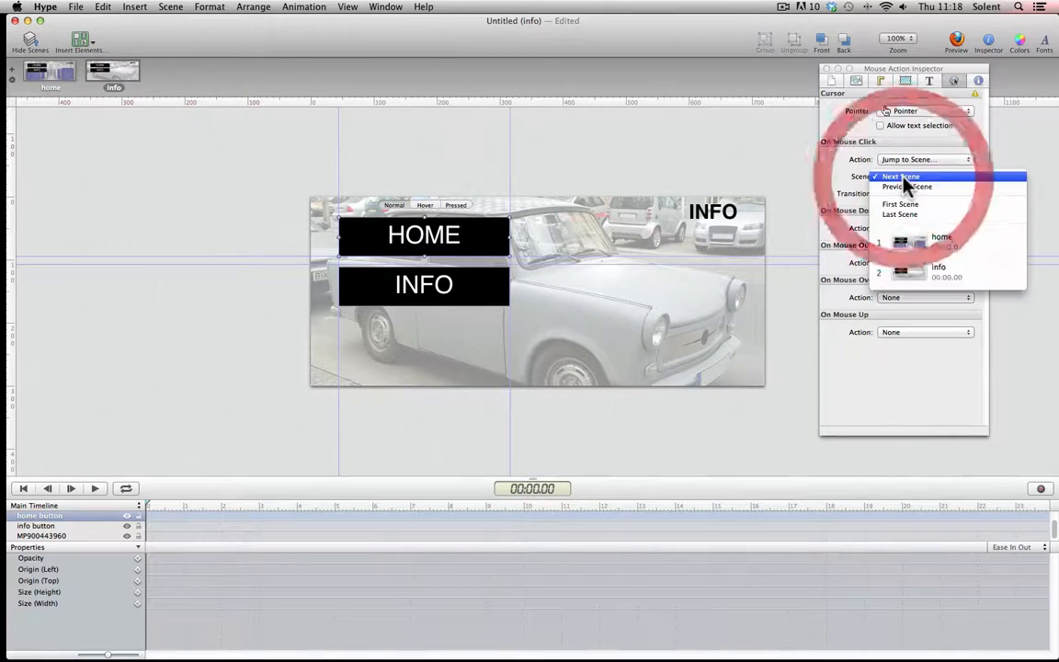
left_click(942, 241)
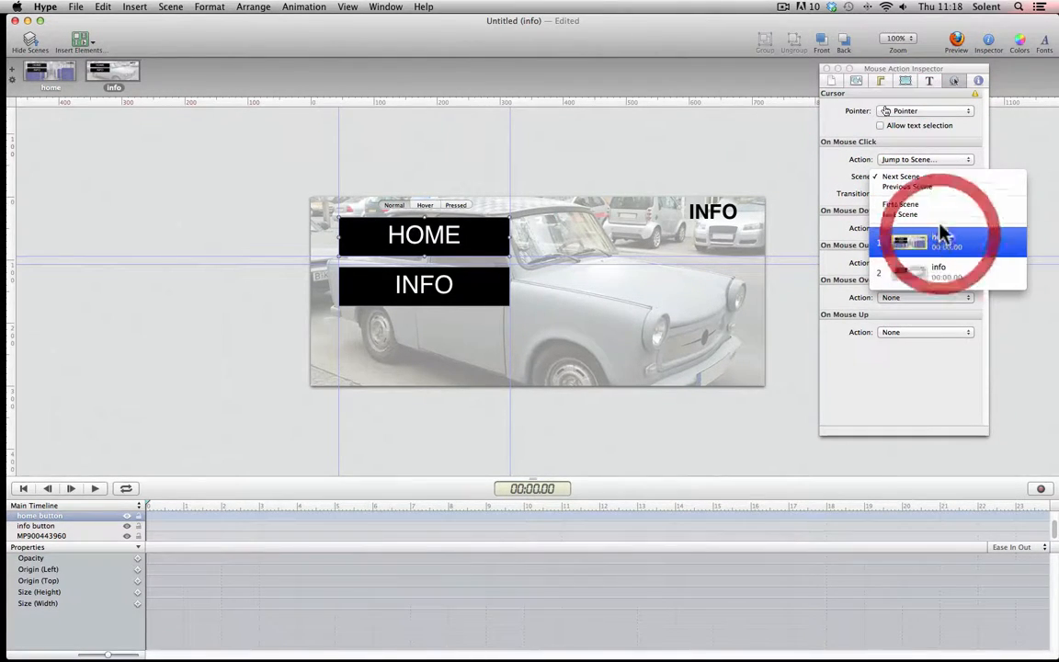
left_click(905, 194)
left_click(908, 193)
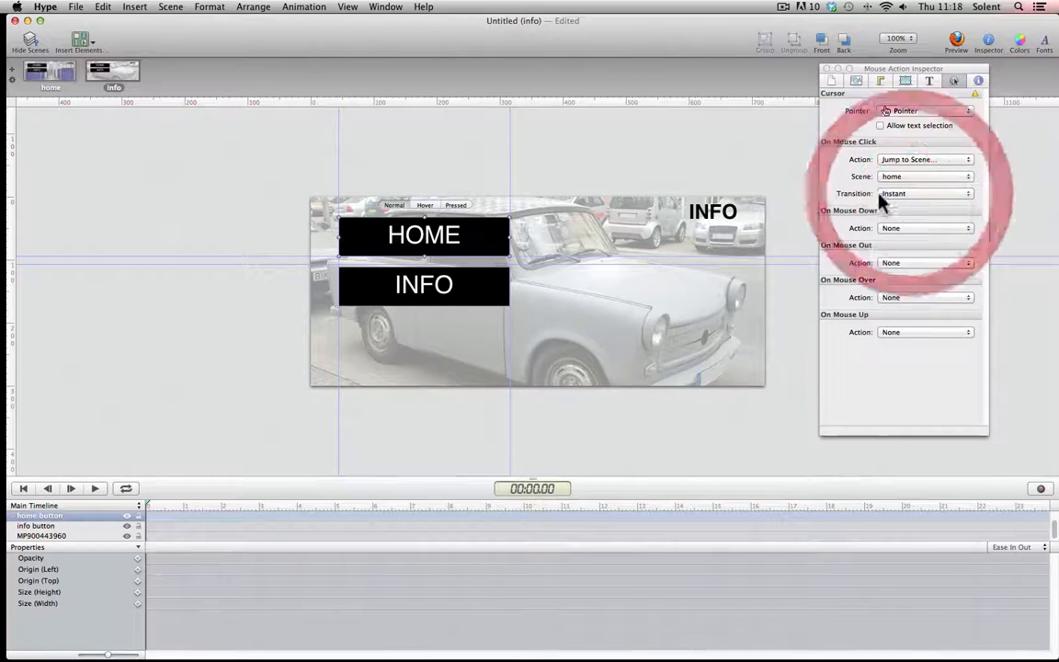
In the info scene, make a mouse click on the INFO button jump to the info scene.
left_click(426, 293)
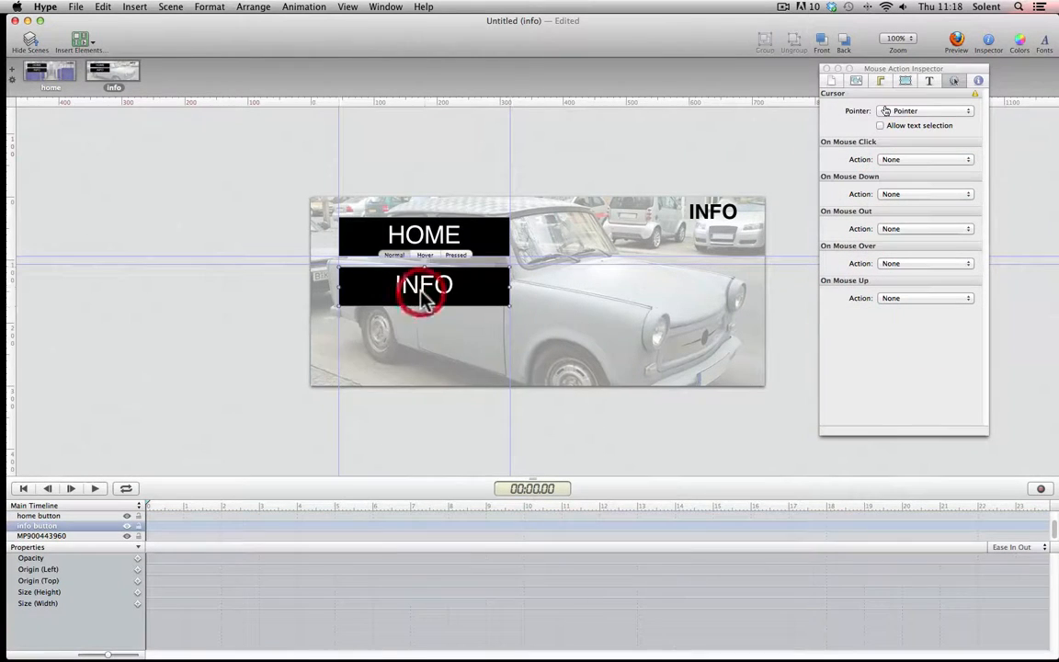
left_click(899, 160)
left_click(908, 178)
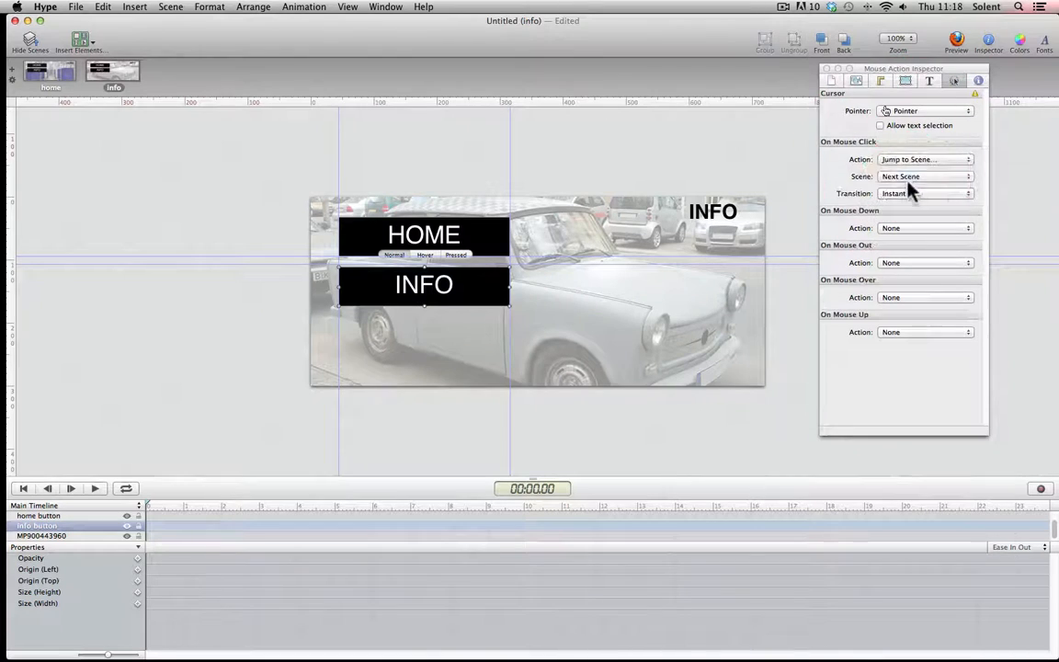
left_click(908, 178)
left_click(928, 266)
Delete the HOME and INFO buttons from the info scene and return to the home scene.
left_click(477, 253, "shift")
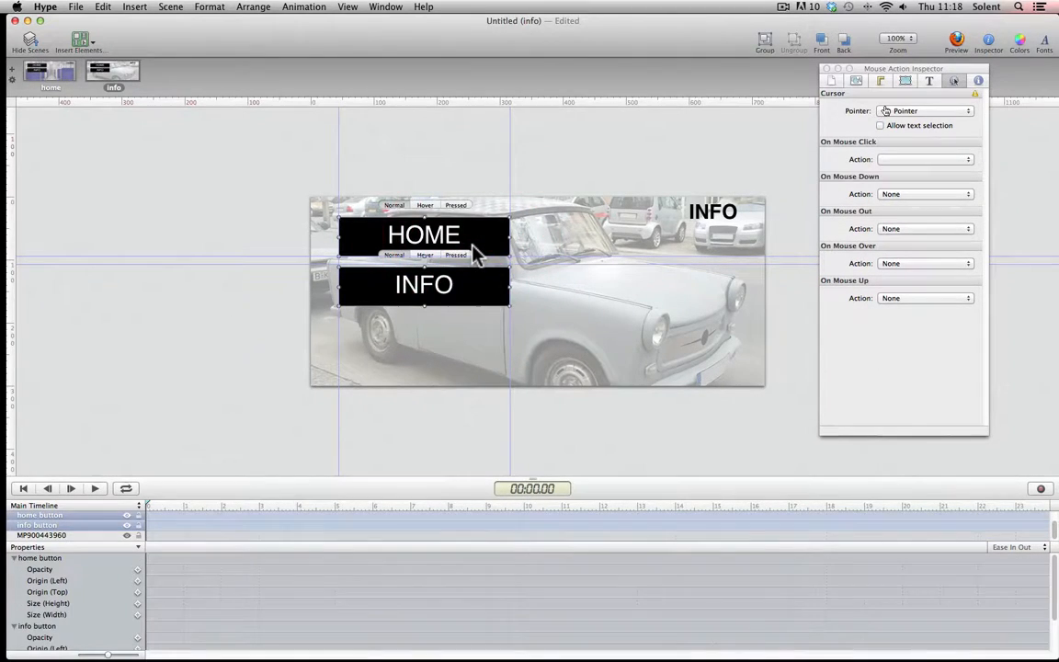
key("Delete")
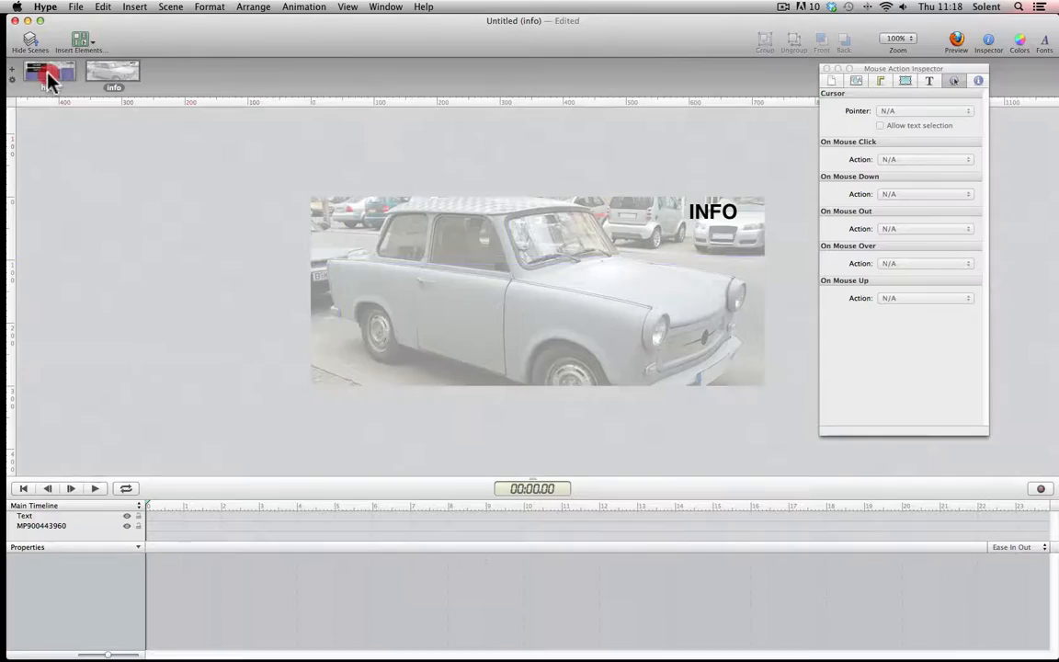
left_click(46, 74)
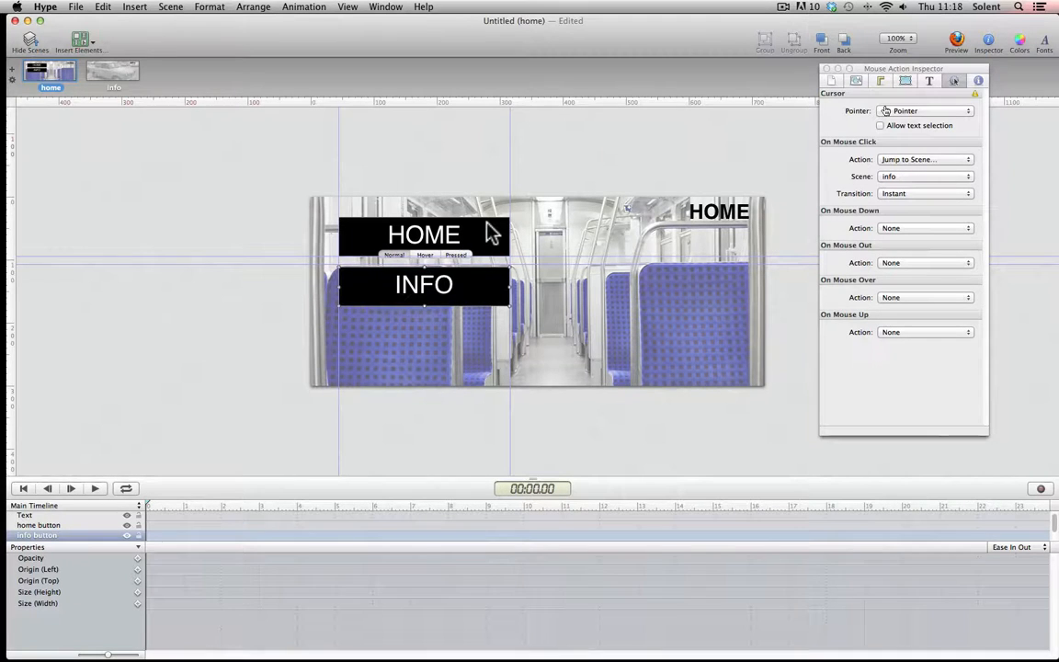
Paste the copied HOME and INFO buttons into the info scene and check each button's mouse click action.
left_click(108, 72)
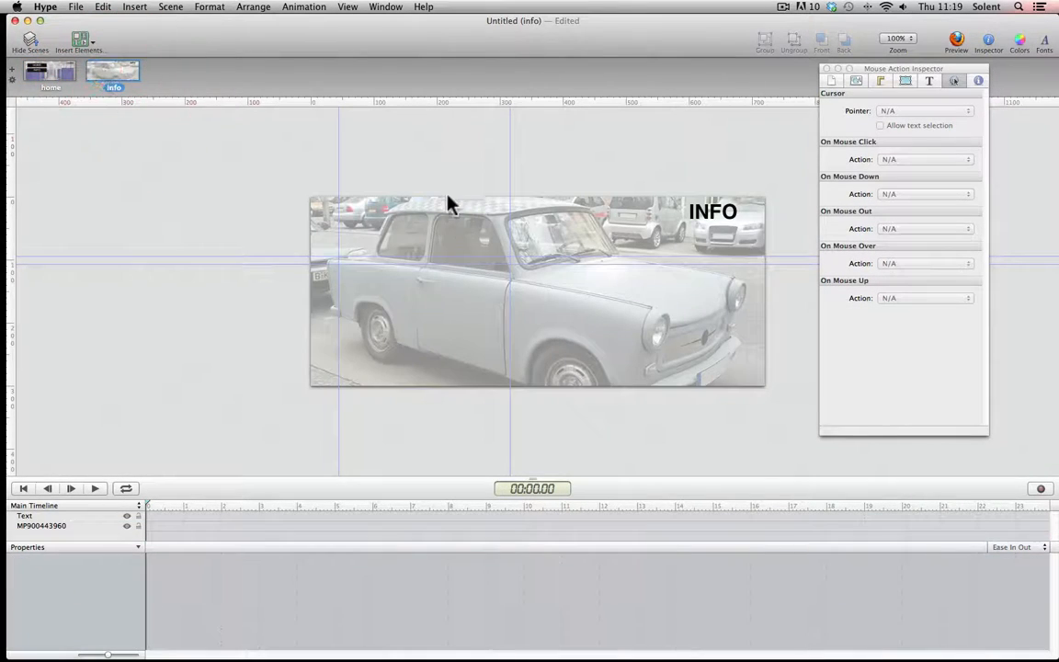
key("super+v")
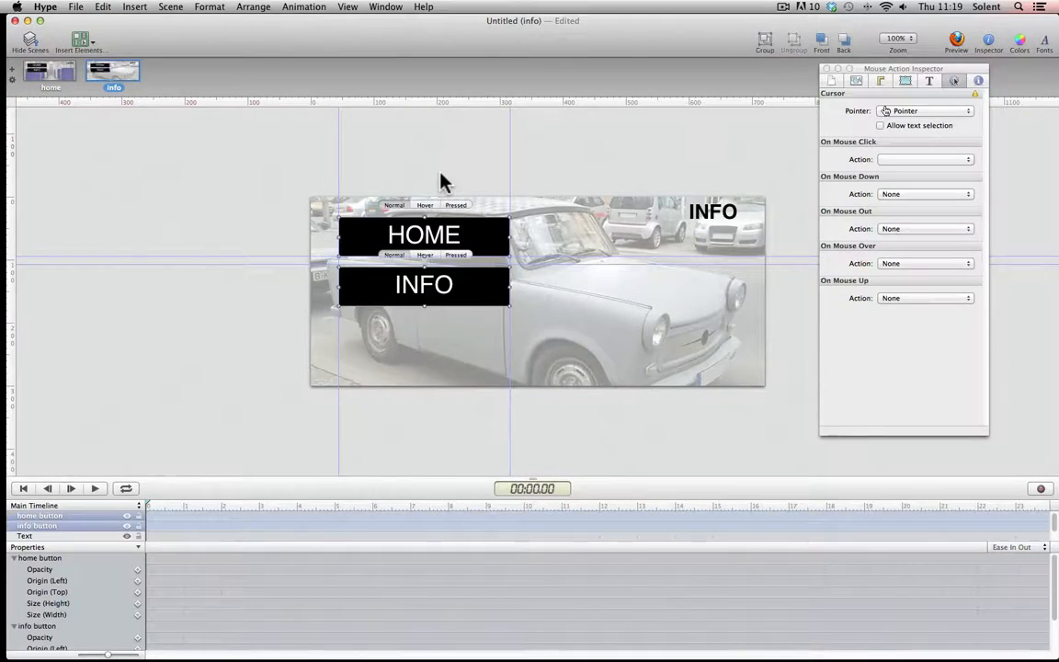
left_click(449, 286)
left_click(466, 239)
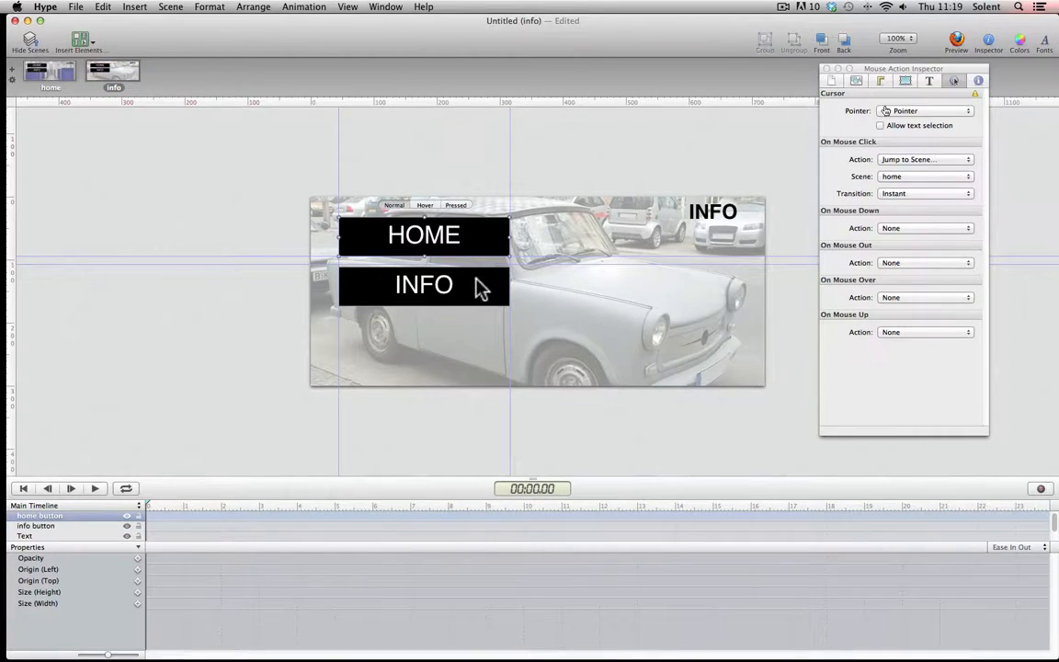
Preview the document in Firefox, test the HOME and INFO buttons by jumping between the scenes, and close the preview.
key("super+r")
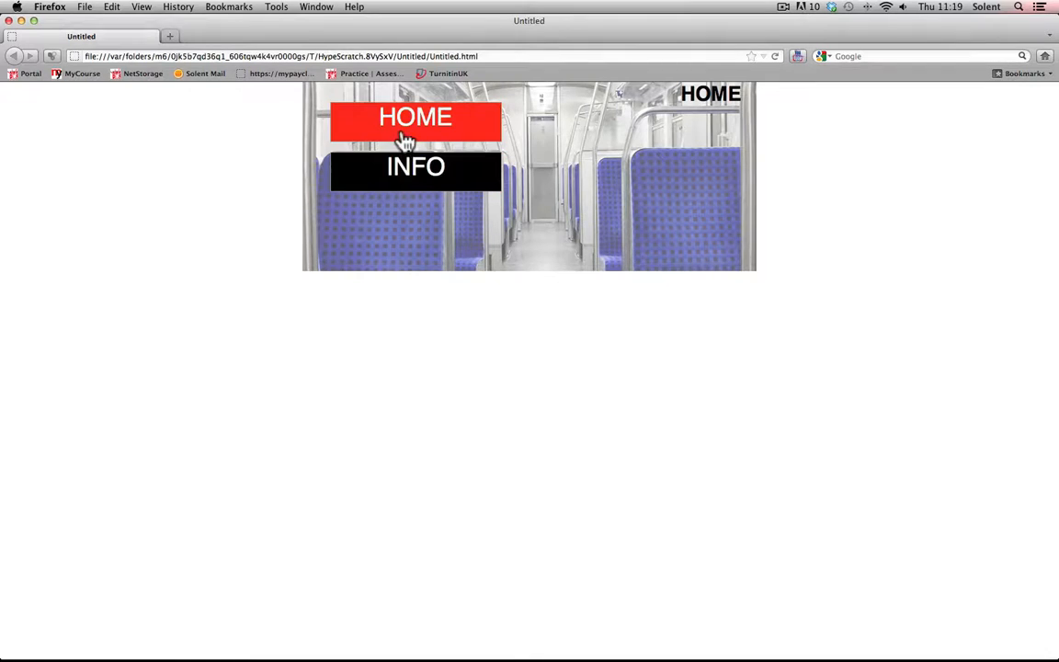
left_click(404, 139)
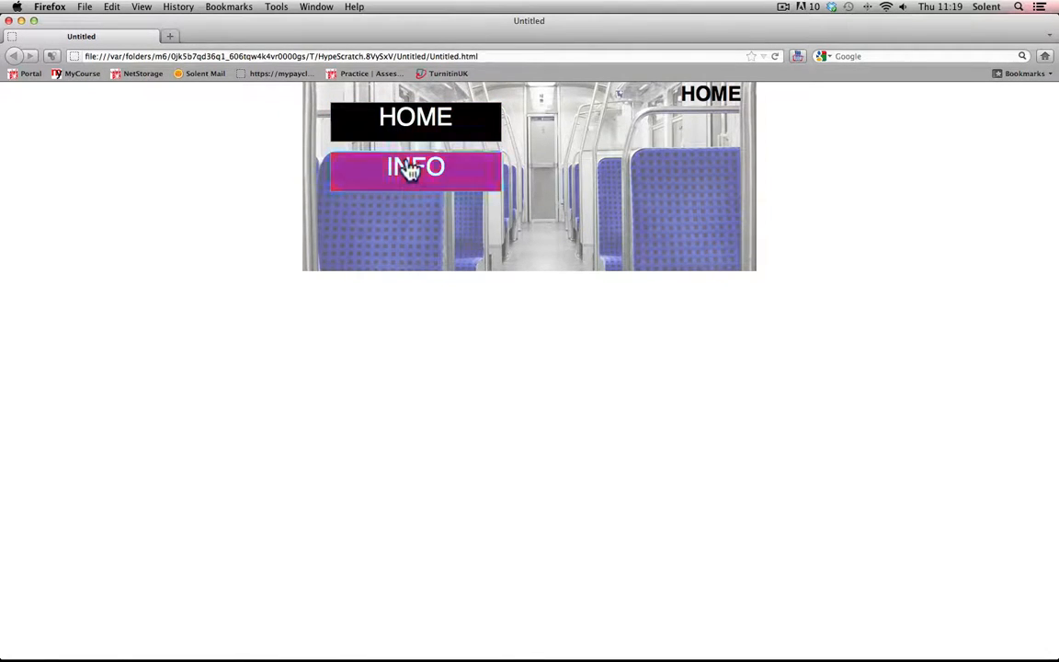
left_click(410, 171)
left_click(414, 135)
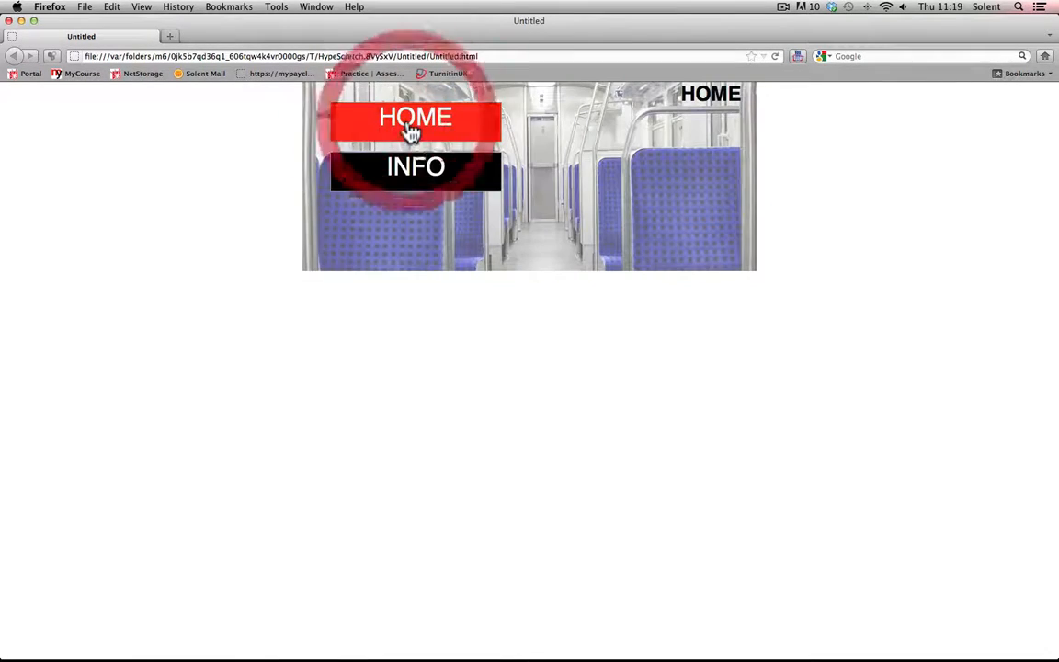
left_click(421, 180)
left_click(417, 136)
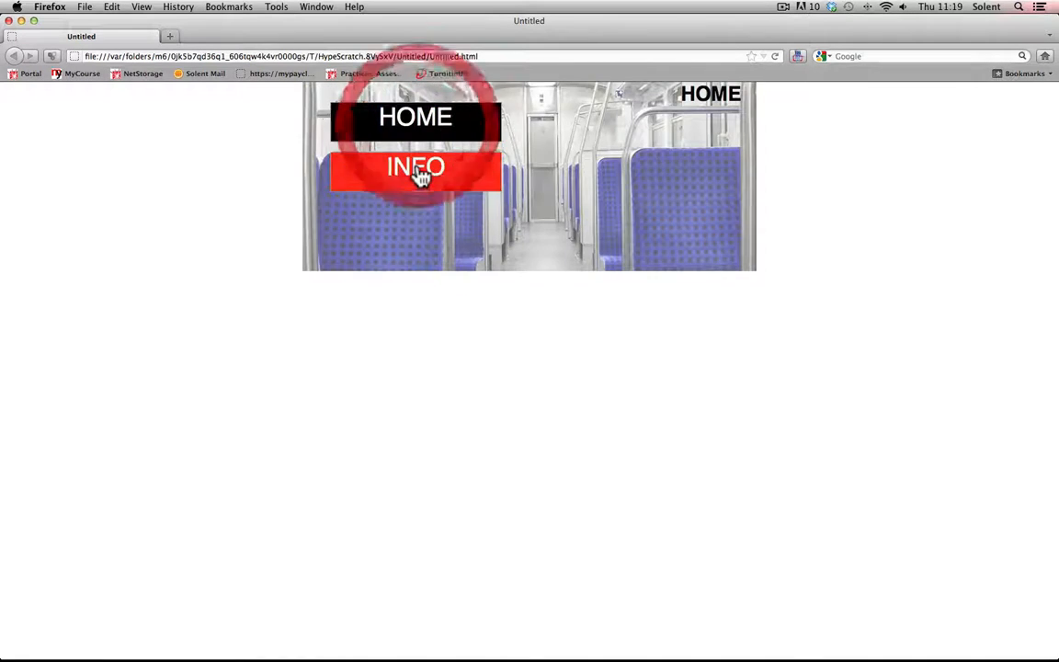
left_click(418, 173)
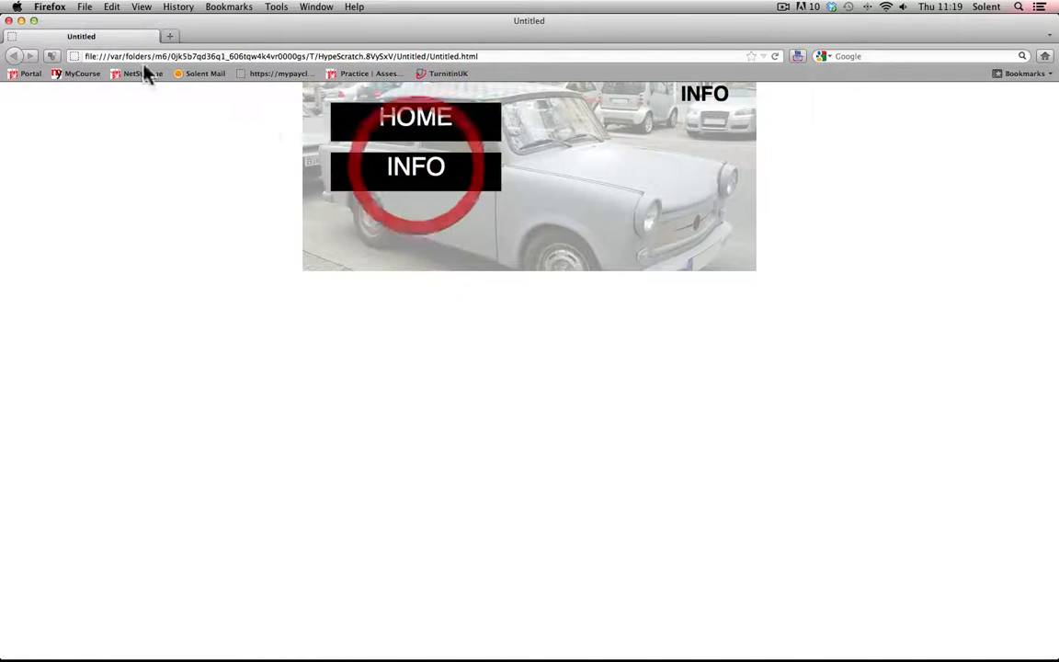
left_click(11, 22)
In the home scene, set the mouse click transition of both the HOME and INFO buttons to Swap.
left_click(779, 297)
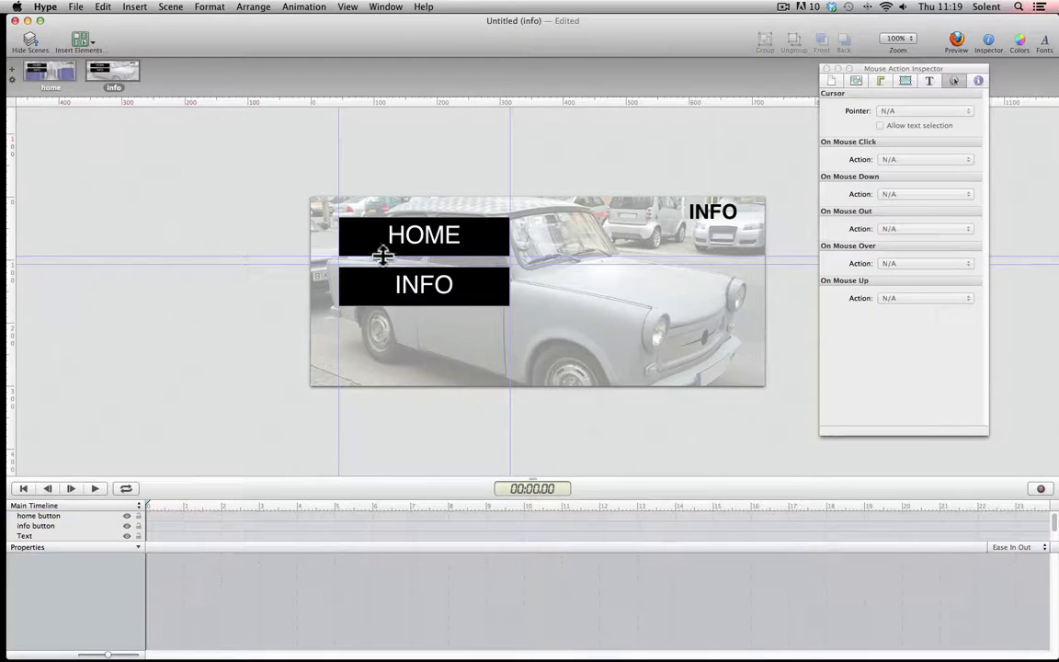
left_click(383, 256)
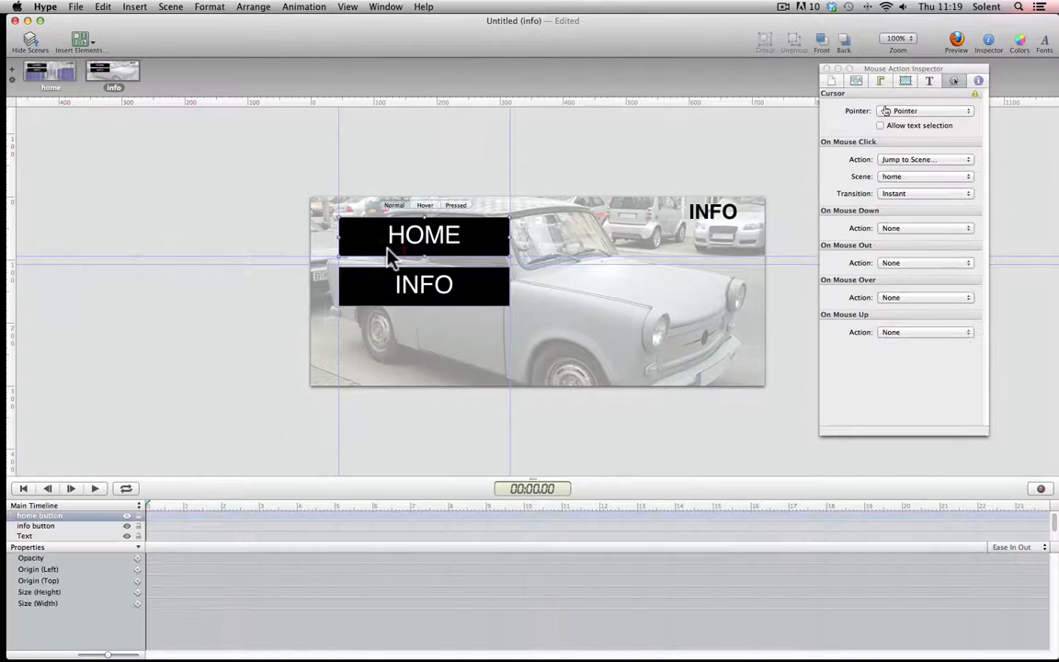
left_click(55, 68)
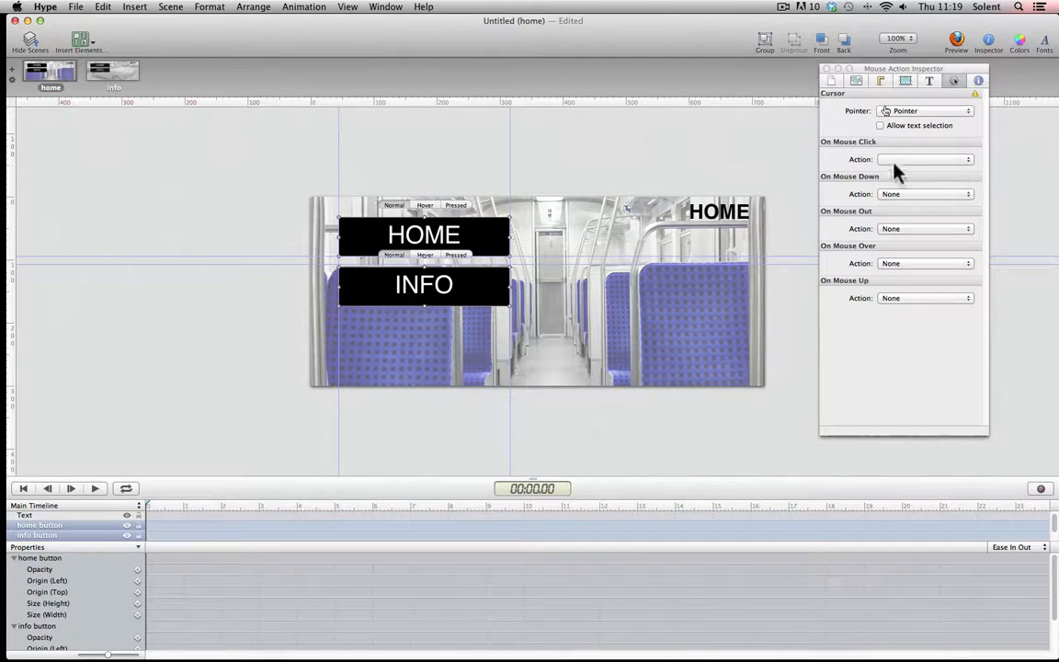
left_click(610, 303)
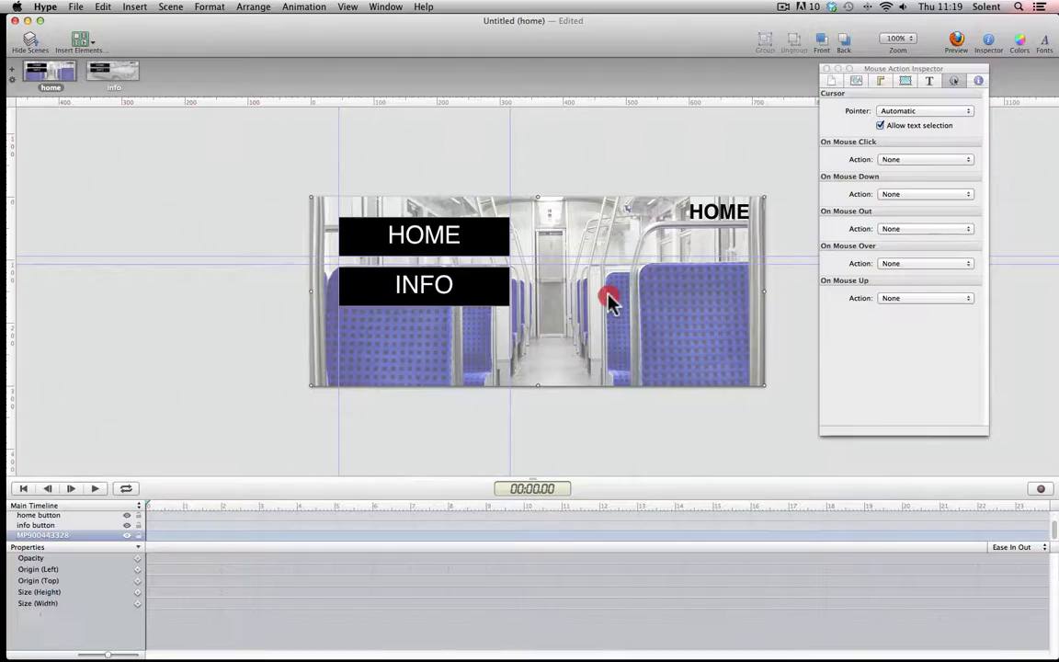
left_click(461, 237)
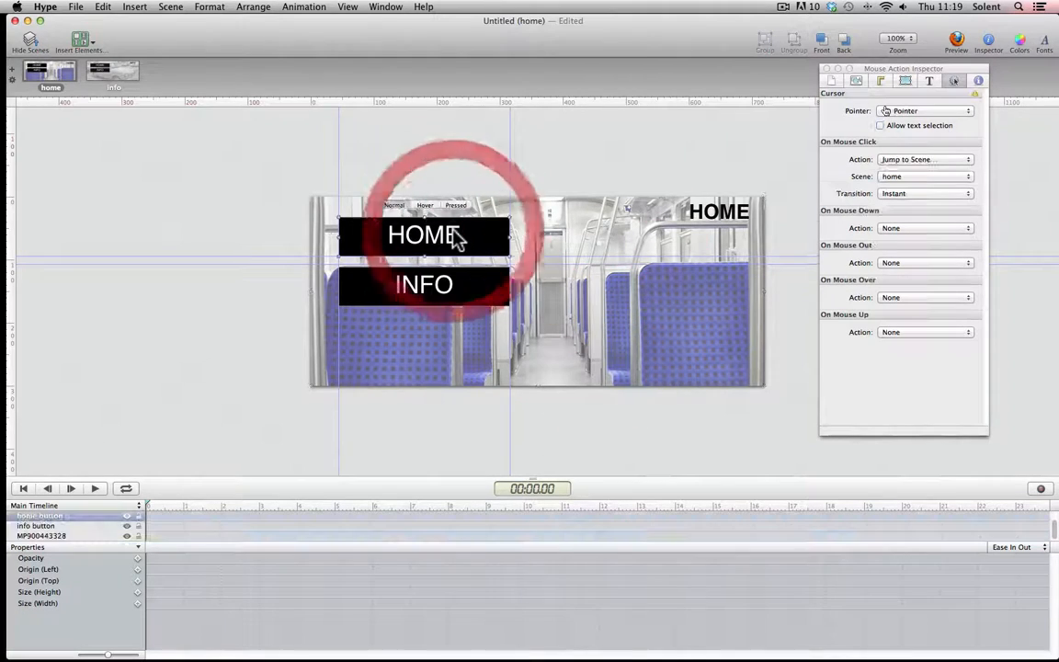
left_click(927, 194)
left_click(930, 216)
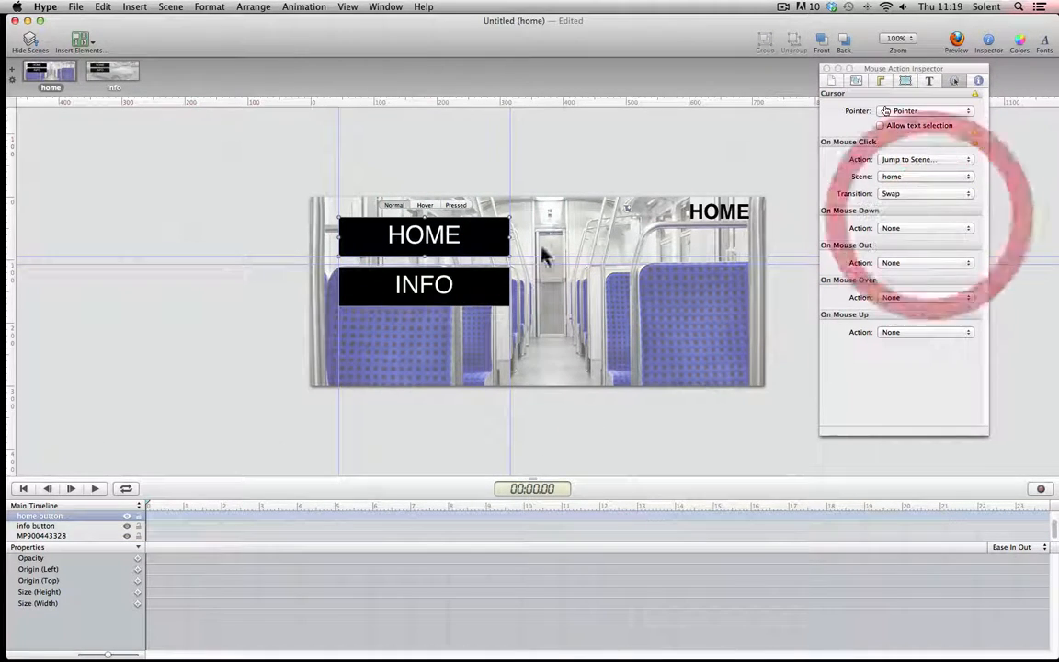
left_click(480, 292)
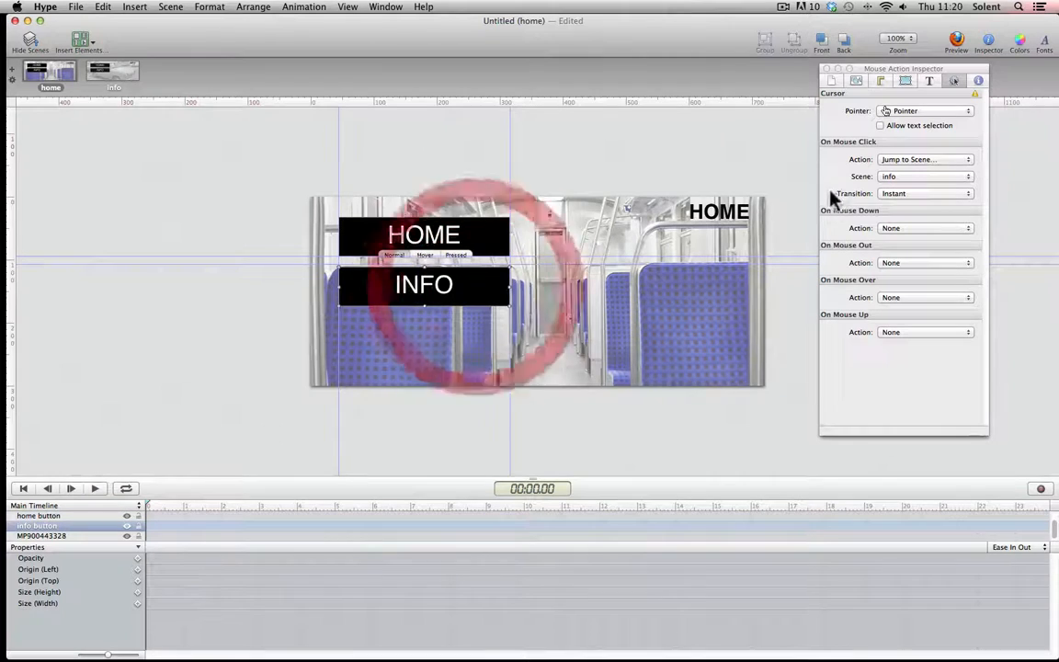
left_click(894, 199)
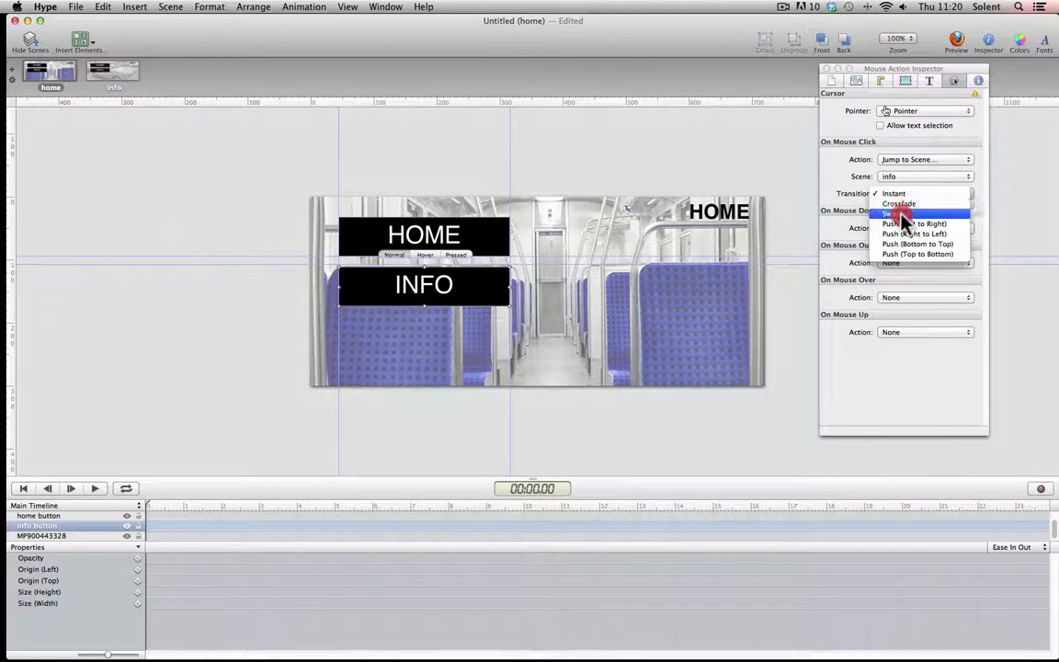
left_click(902, 216)
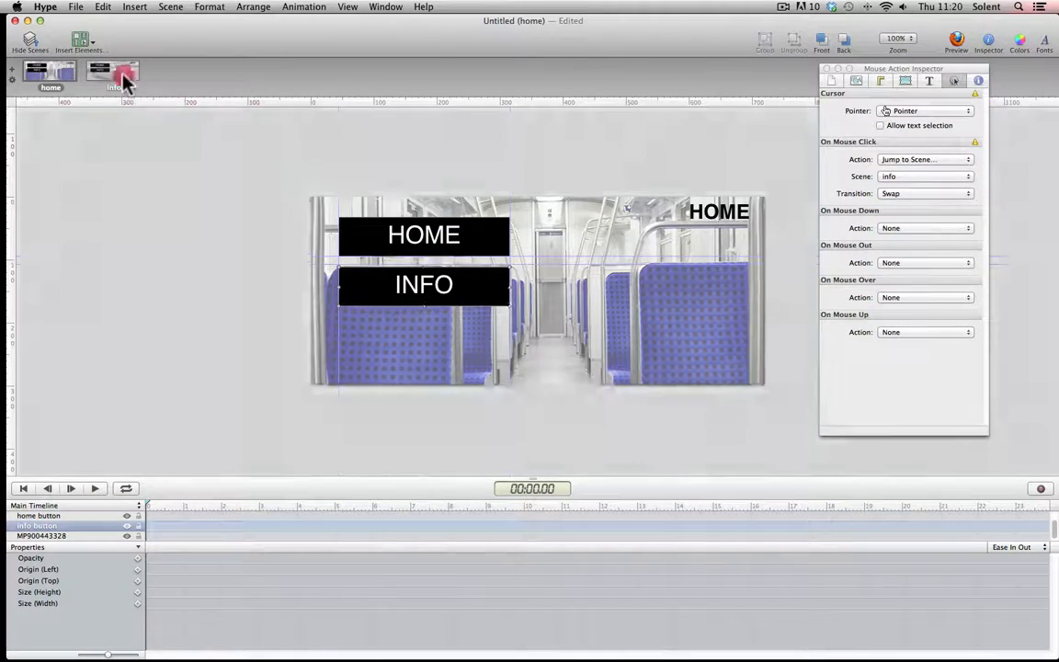
In the info scene, set the mouse click transition of both the HOME and INFO buttons to Swap.
left_click(119, 73)
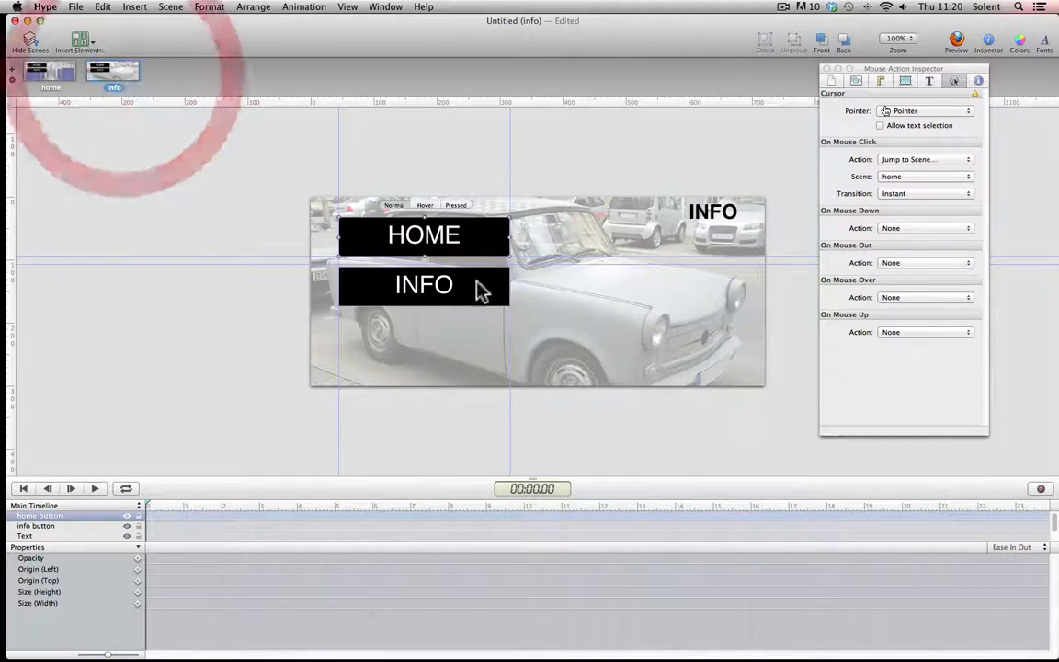
left_click(469, 256)
left_click(900, 195)
left_click(905, 213)
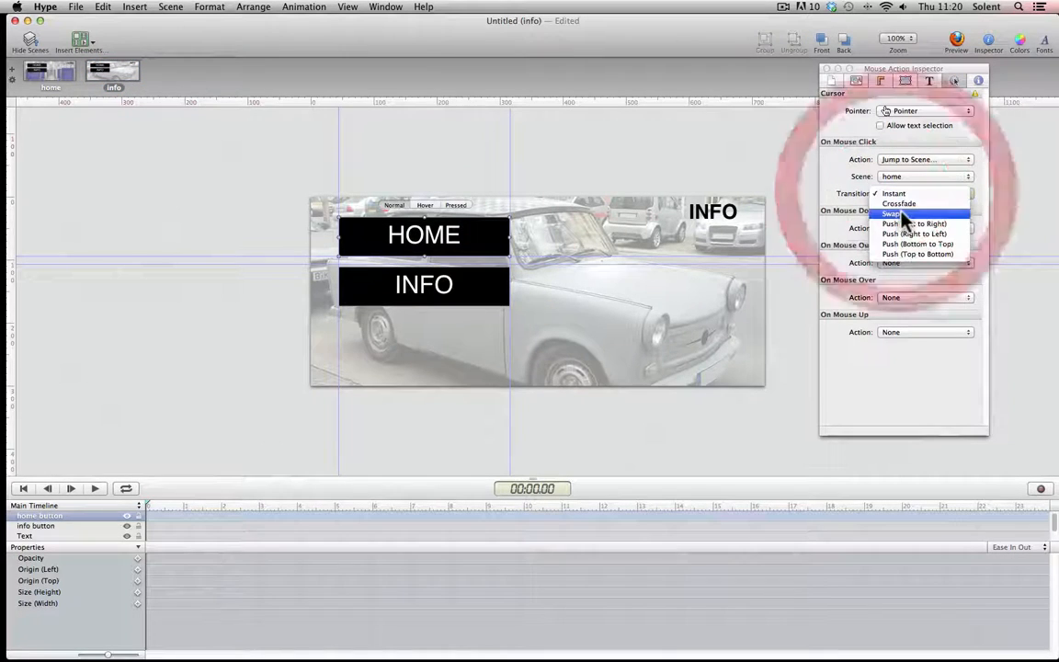
left_click(492, 283)
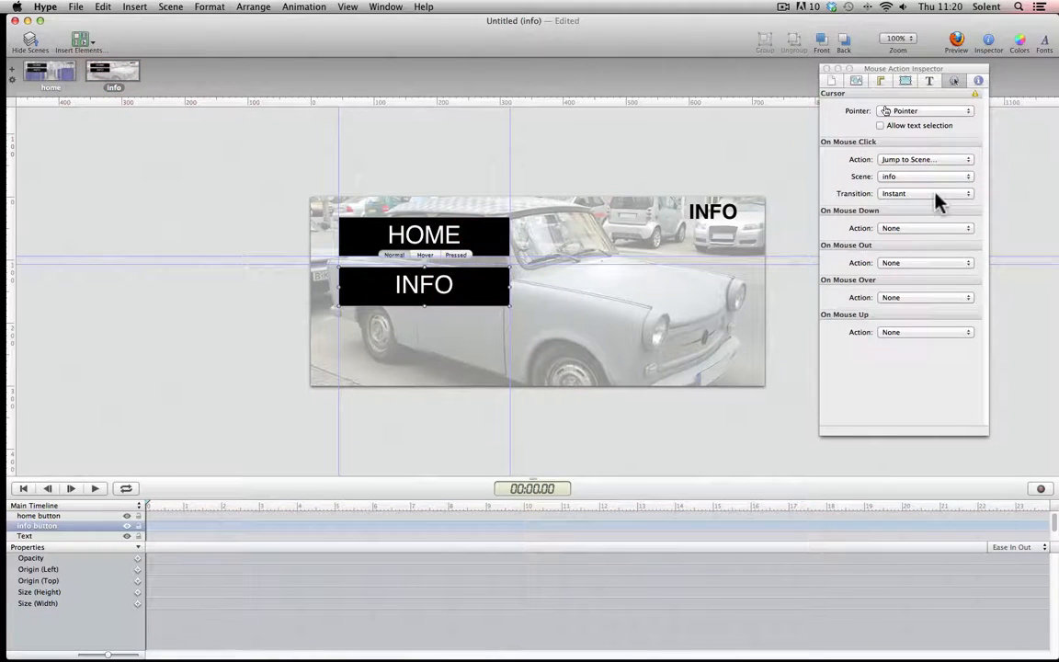
left_click(938, 195)
left_click(935, 213)
Preview the document in Firefox again and test the Swap transition with the HOME and INFO buttons.
key("super+Return")
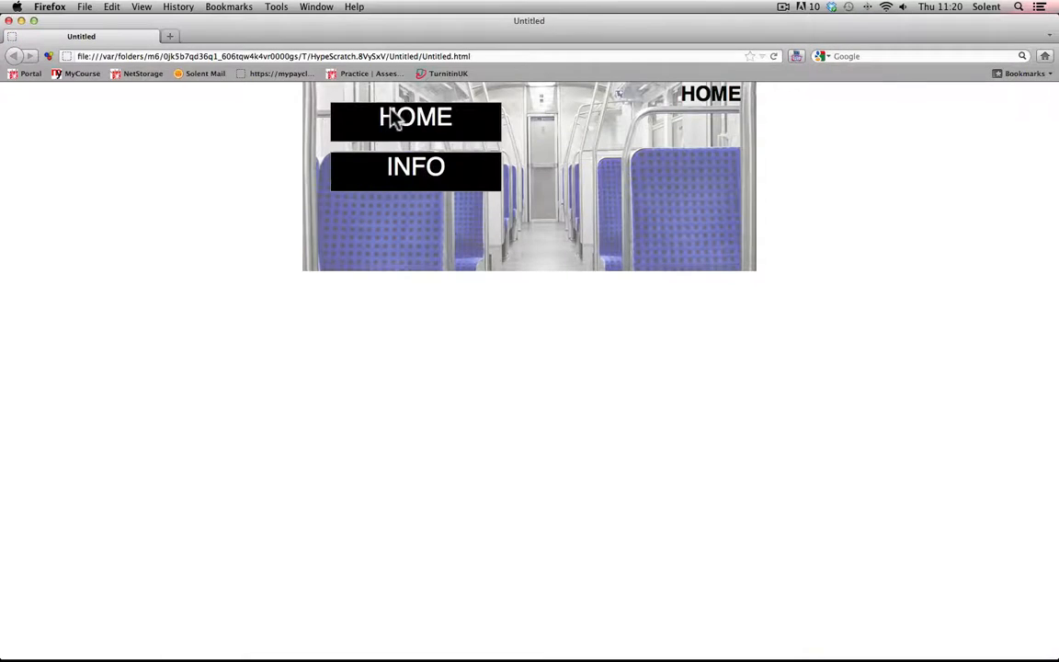
left_click(411, 122)
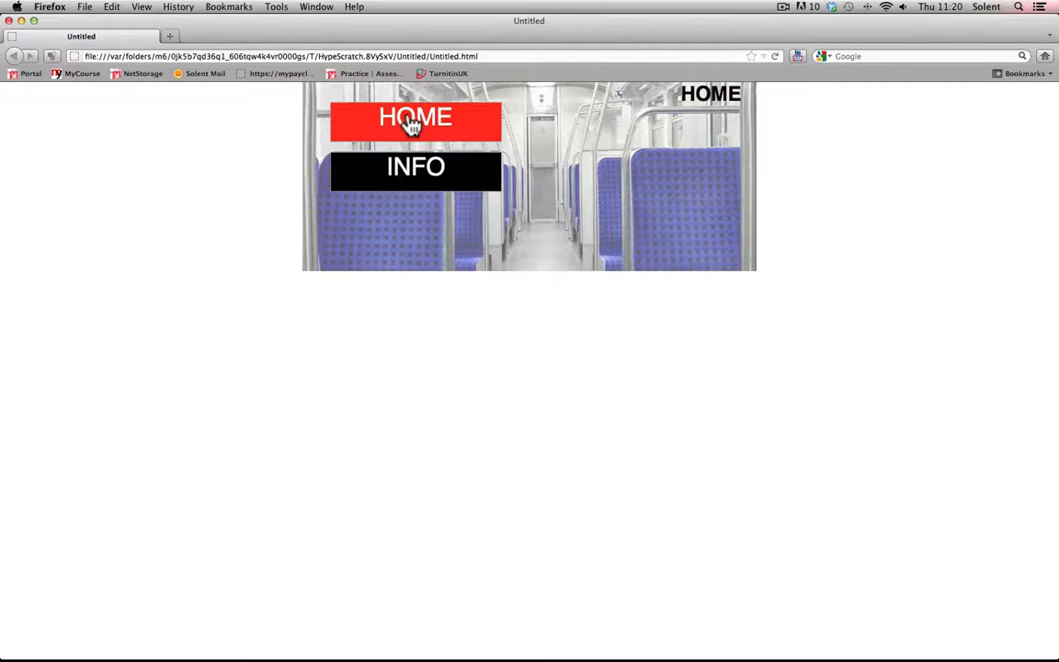
left_click(435, 173)
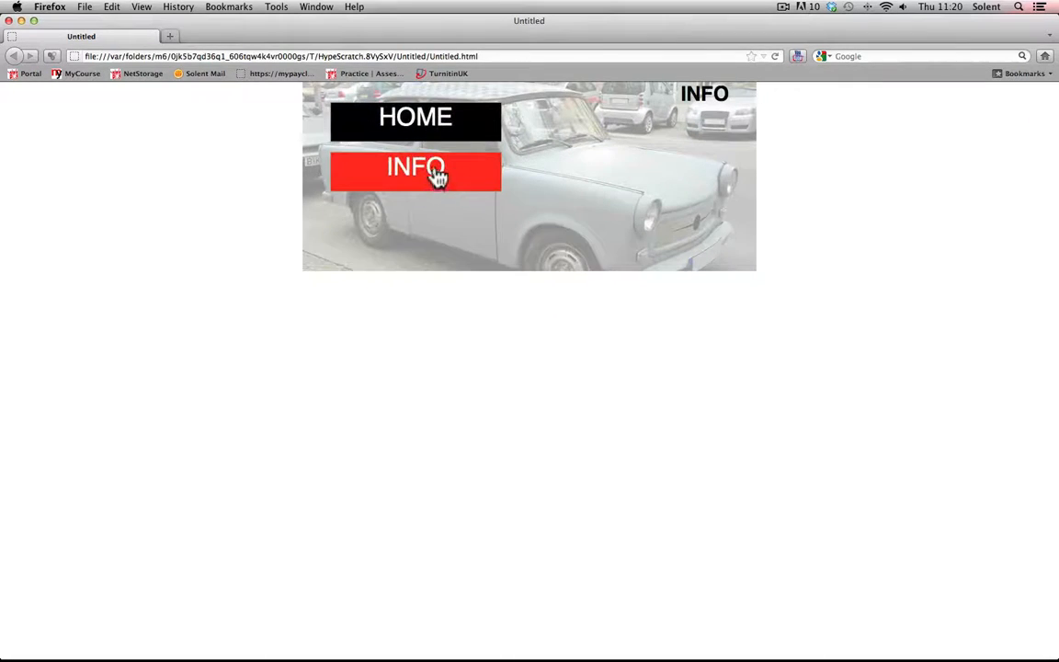